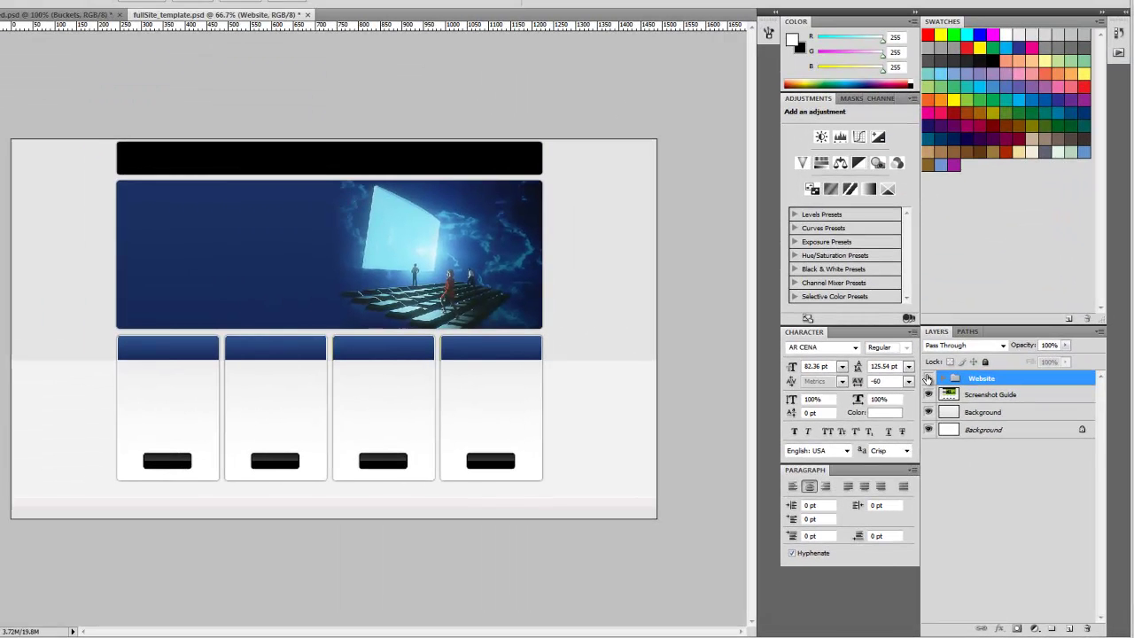
# - Hide the Website group so only the green TechnodesHost Screenshot Guide shows
pyautogui.click(928, 378)
pyautogui.click(928, 394)
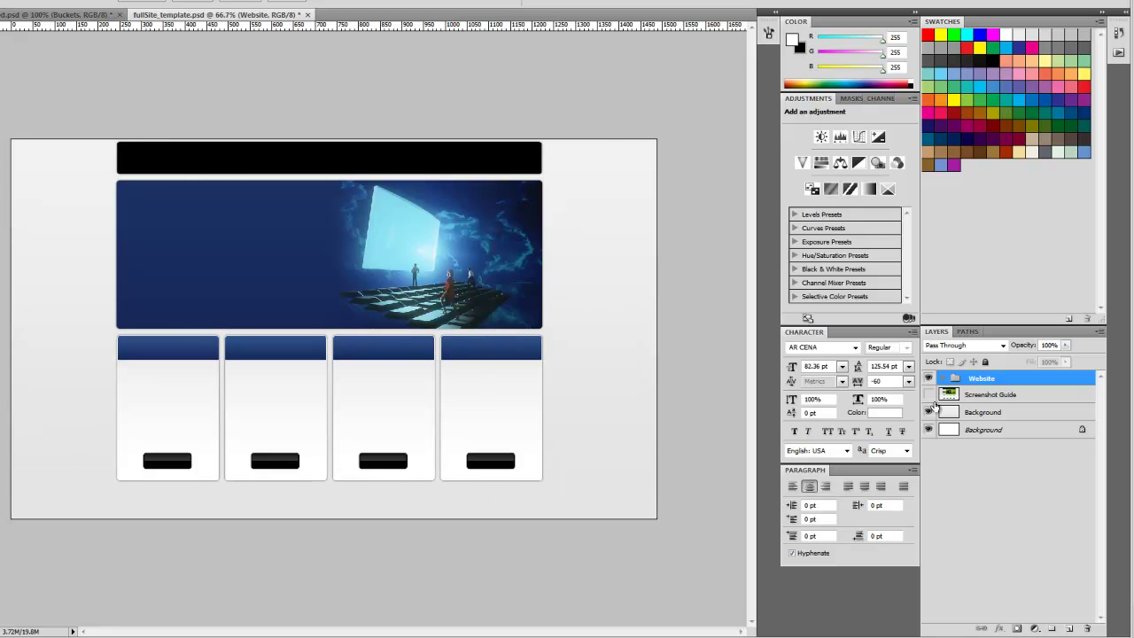
pyautogui.click(927, 379)
pyautogui.click(928, 395)
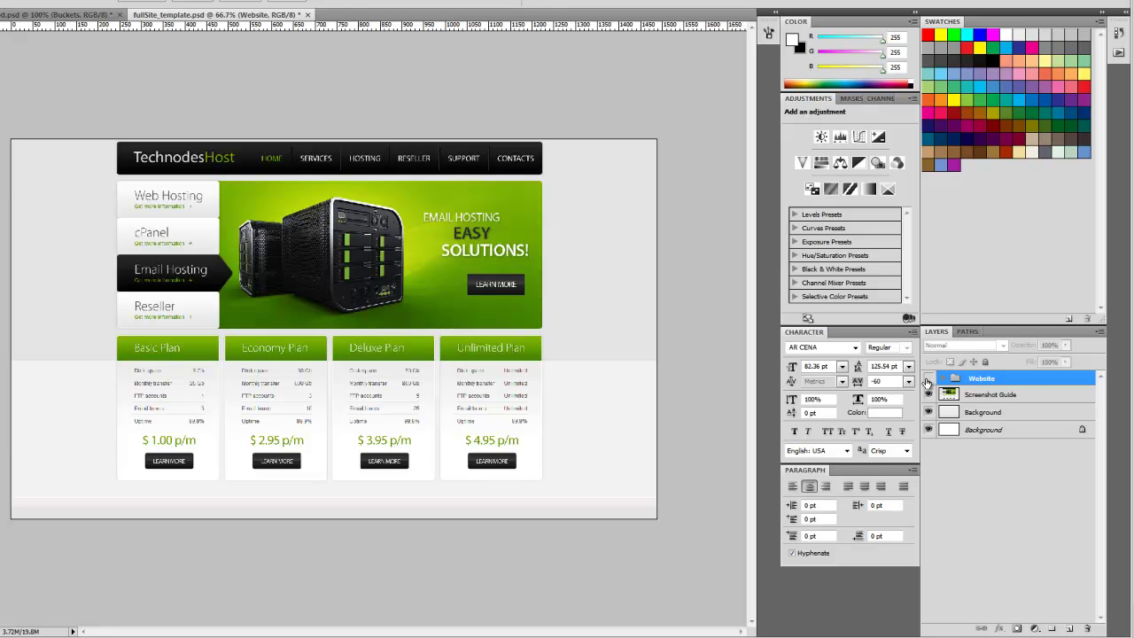
# - Show and expand the Website group, then select the Header Background layer
pyautogui.click(927, 379)
pyautogui.click(944, 378)
pyautogui.click(983, 394)
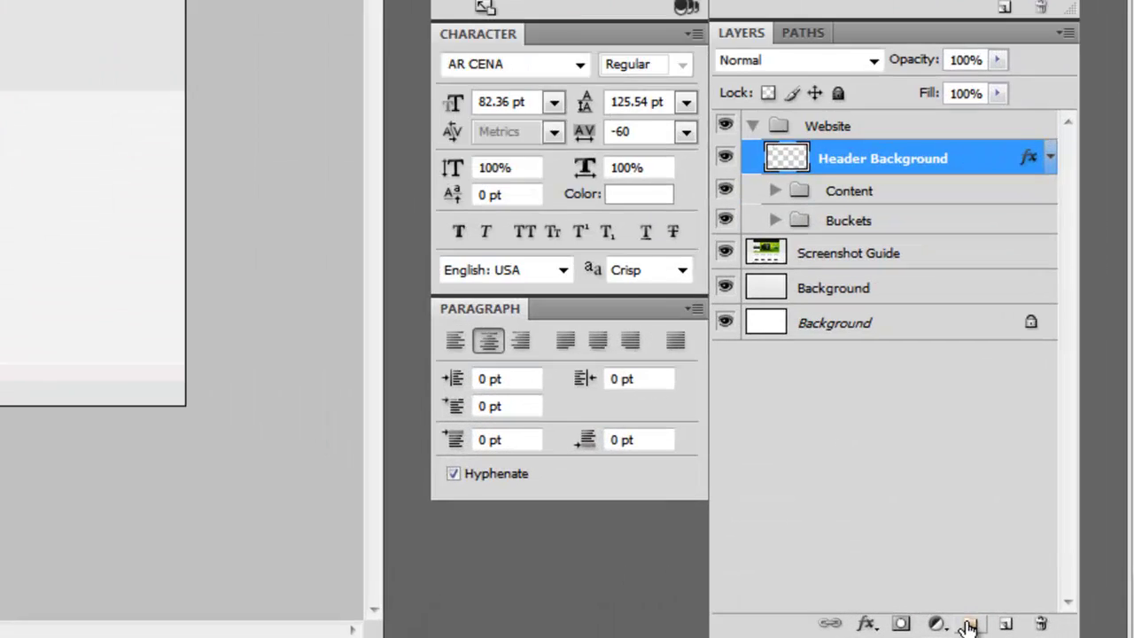
# - Create a new group named 'Header' and move Header Background into it
pyautogui.click(970, 628)
pyautogui.doubleClick(845, 155)
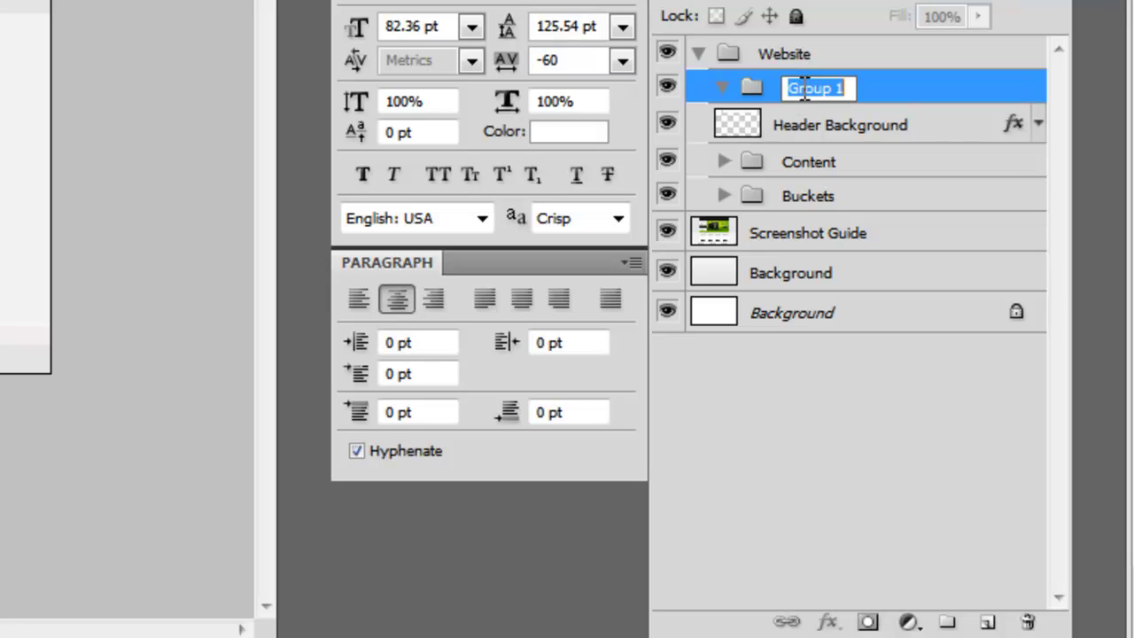
pyautogui.write('Head')
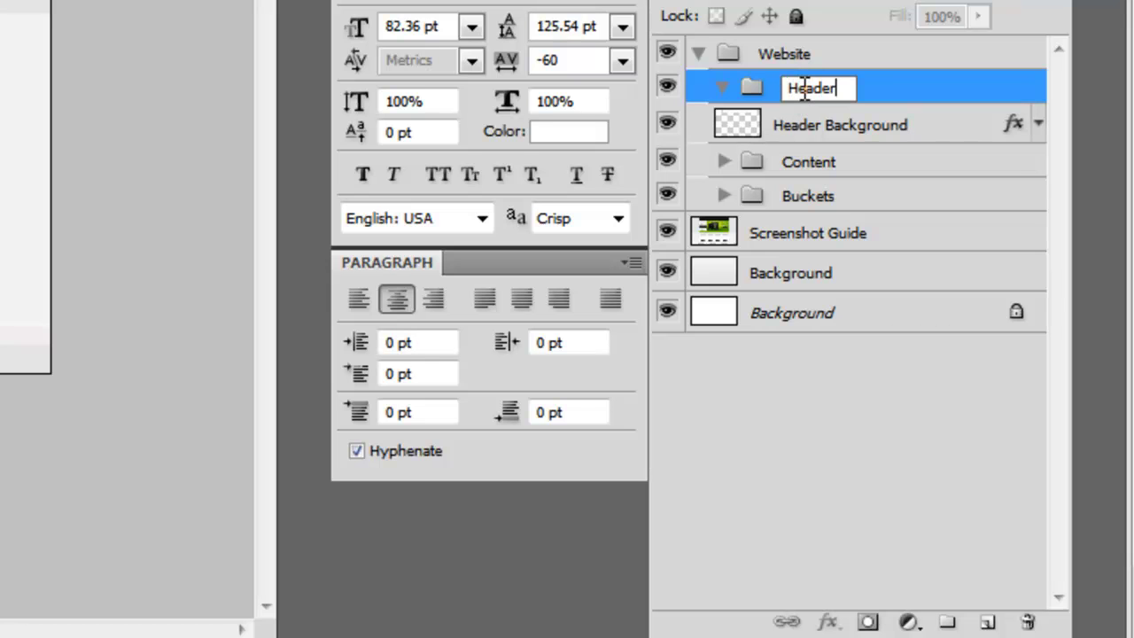
pyautogui.write('er')
pyautogui.press('Return')
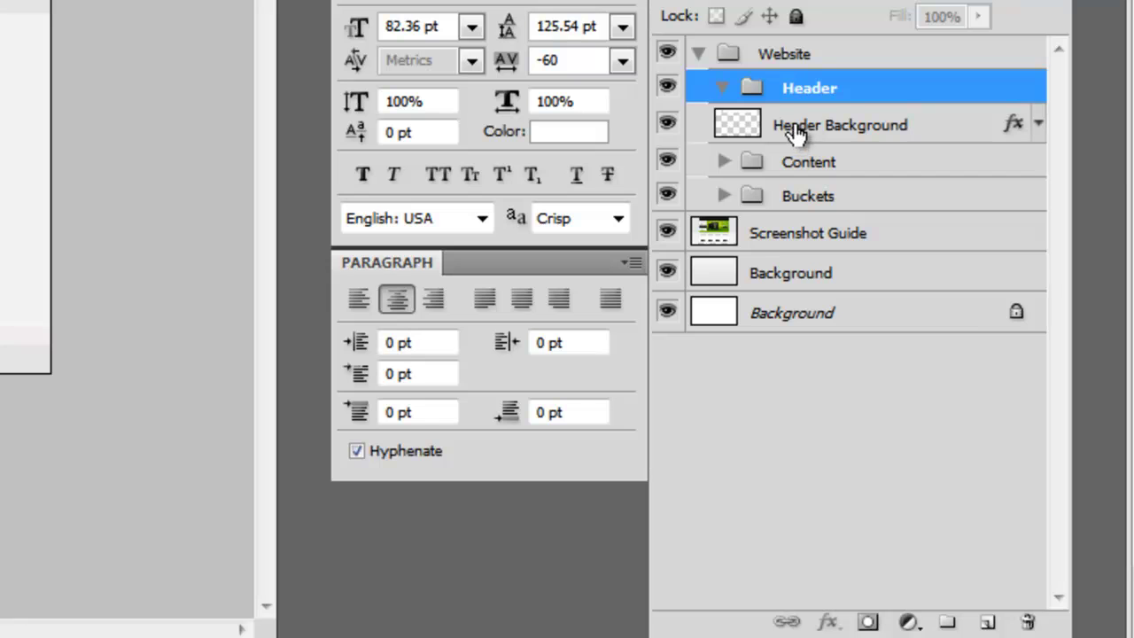
pyautogui.moveTo(797, 133); pyautogui.dragTo(798, 92)
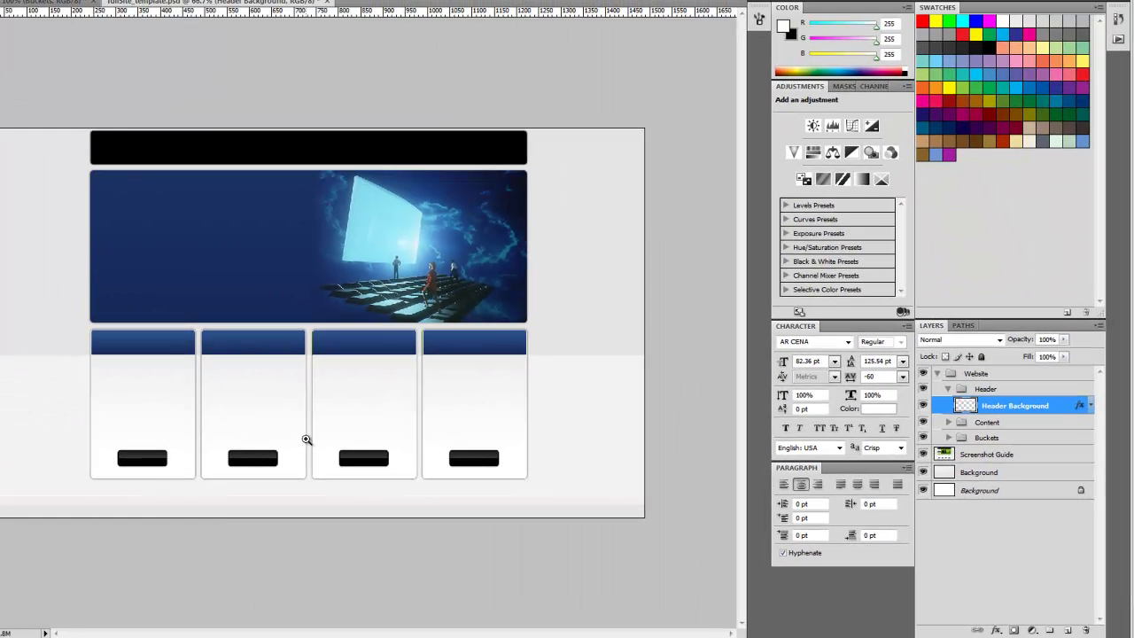
# - At 100% zoom, add a small AR CENA text line (about 4.5 pt) on the black header bar
pyautogui.click(135, 154)
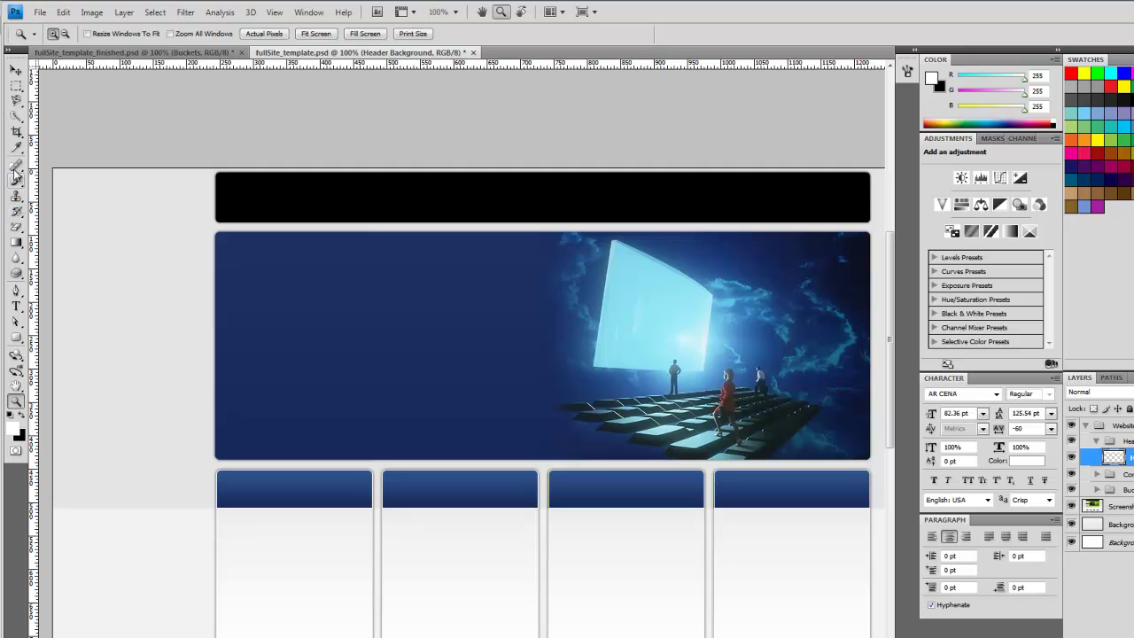
pyautogui.click(16, 306)
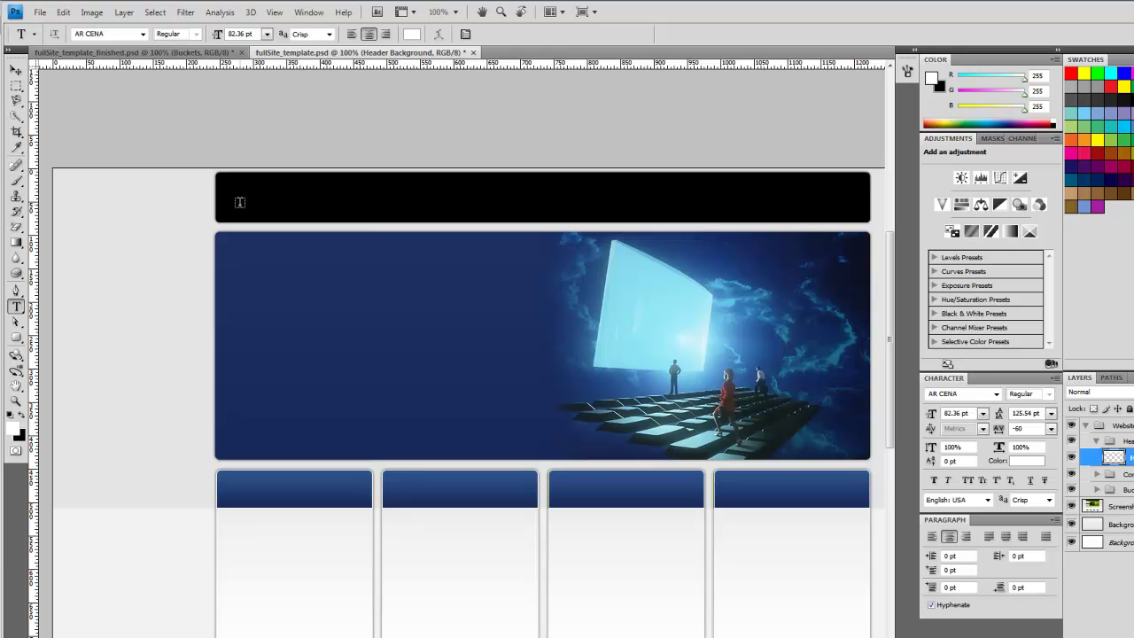
pyautogui.click(239, 202)
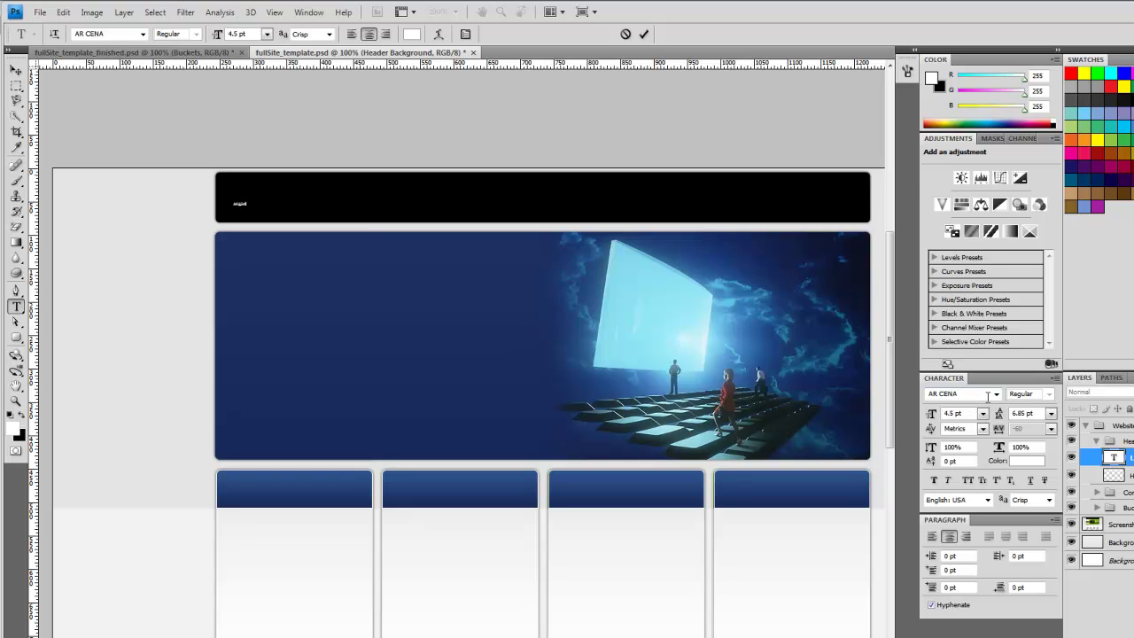
pyautogui.moveTo(931, 416); pyautogui.dragTo(953, 417)
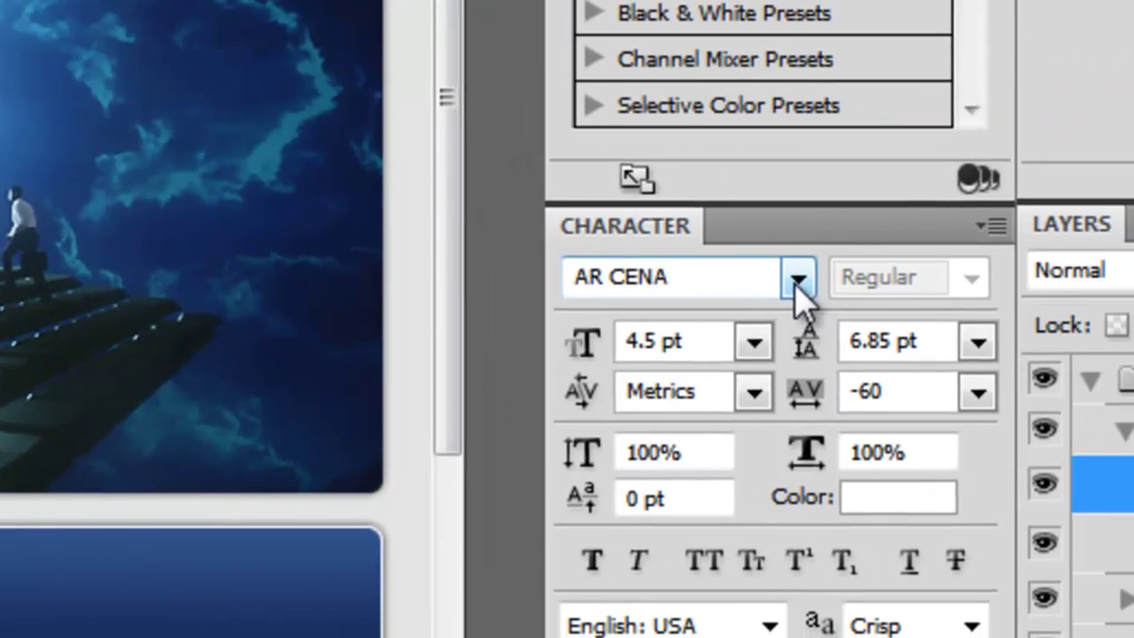
# - Change the logo text's font family to Franklin Gothic
pyautogui.click(800, 278)
pyautogui.click(724, 495)
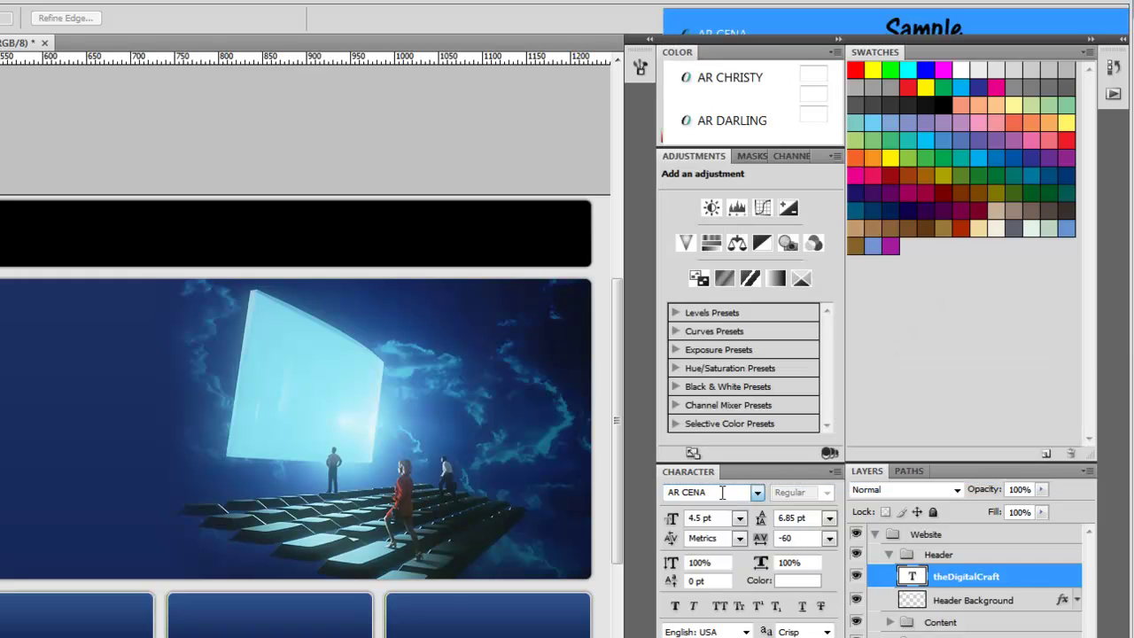
pyautogui.click(722, 493)
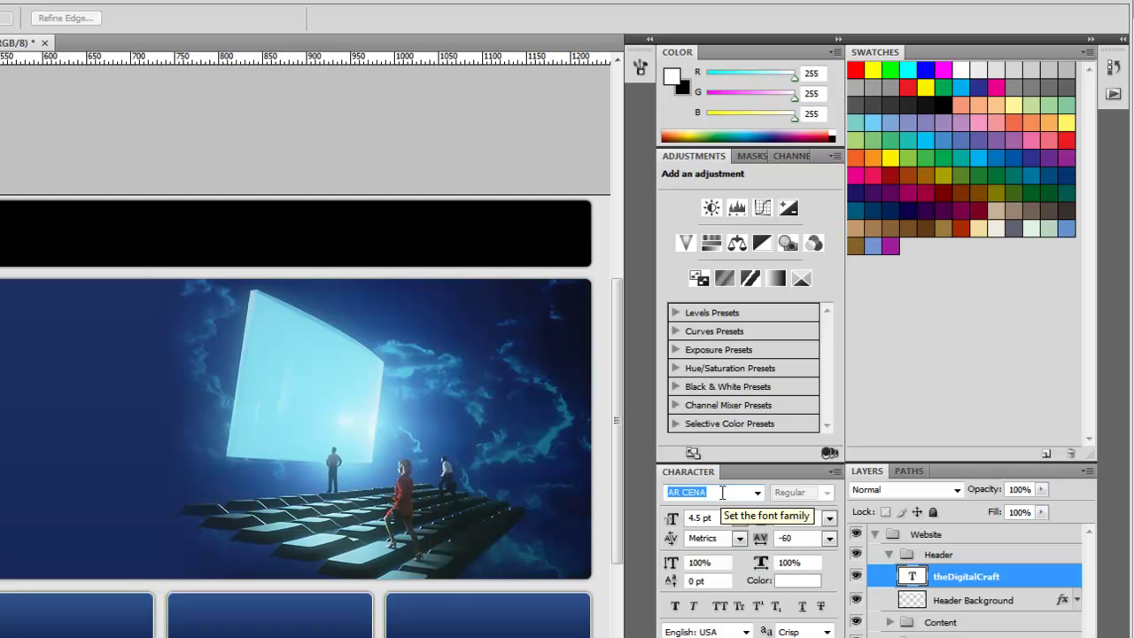
pyautogui.write('Franklin Gothic B...')
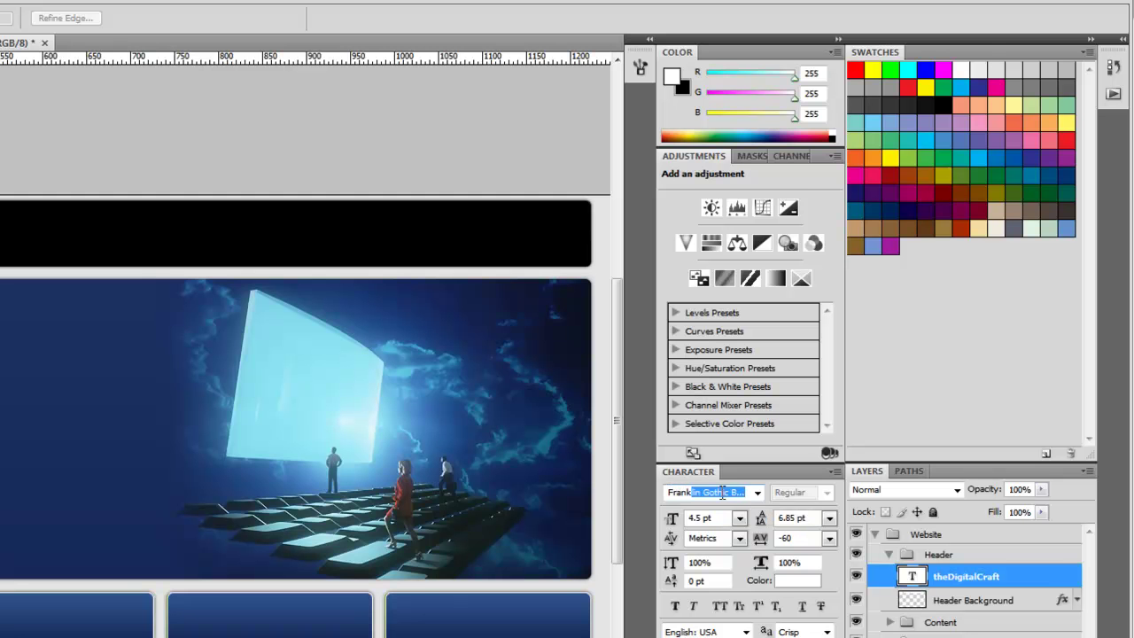
pyautogui.press('Tab')
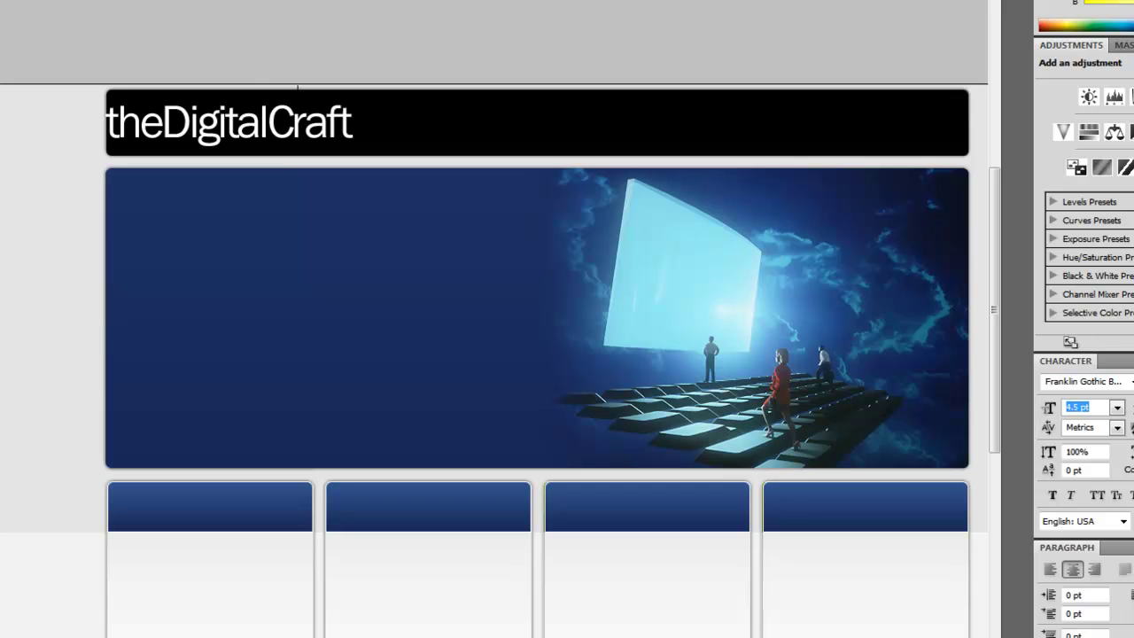
# - Move and scale the theDigitalCraft logo into place at the left of the header
pyautogui.moveTo(237, 149); pyautogui.dragTo(252, 149)
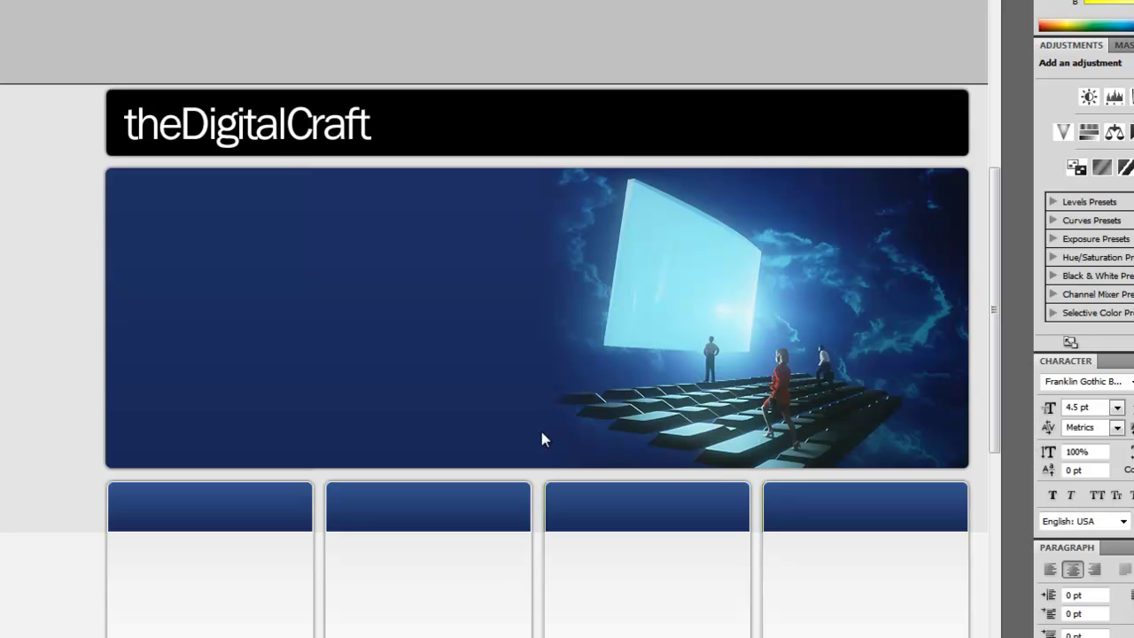
pyautogui.hotkey('ctrl', 't')
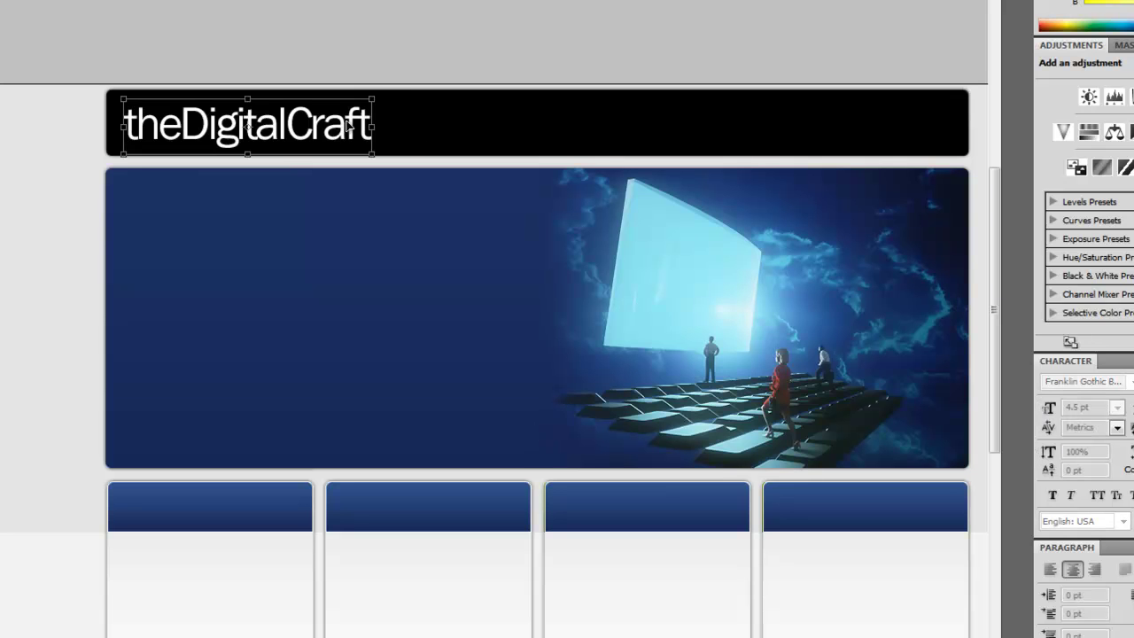
pyautogui.moveTo(375, 94); pyautogui.dragTo(327, 99)
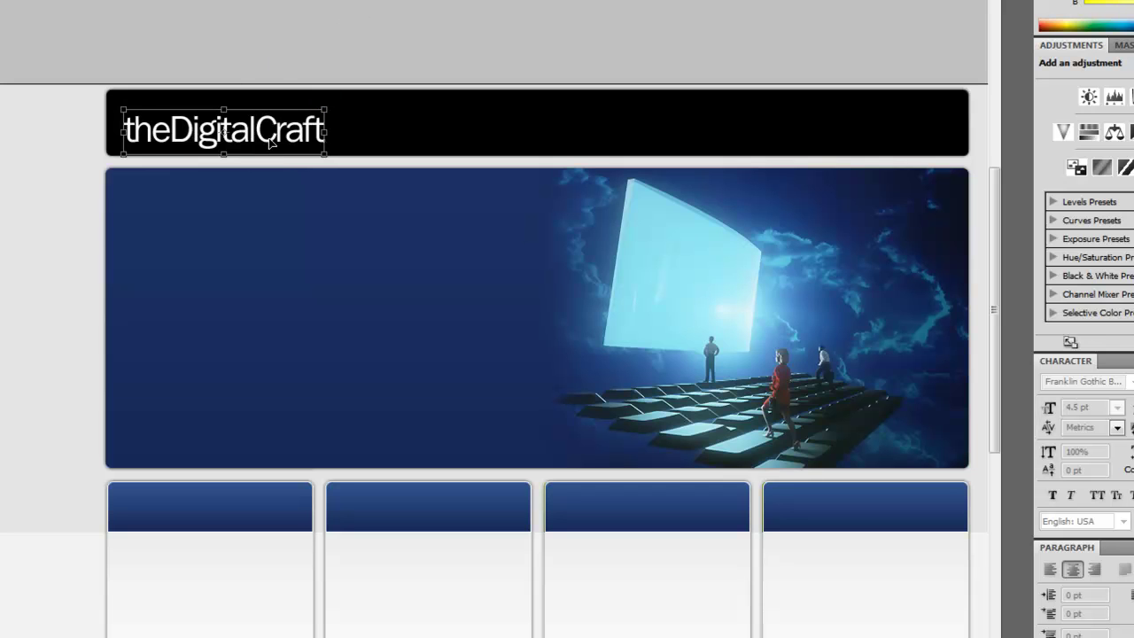
pyautogui.moveTo(271, 139); pyautogui.dragTo(275, 132)
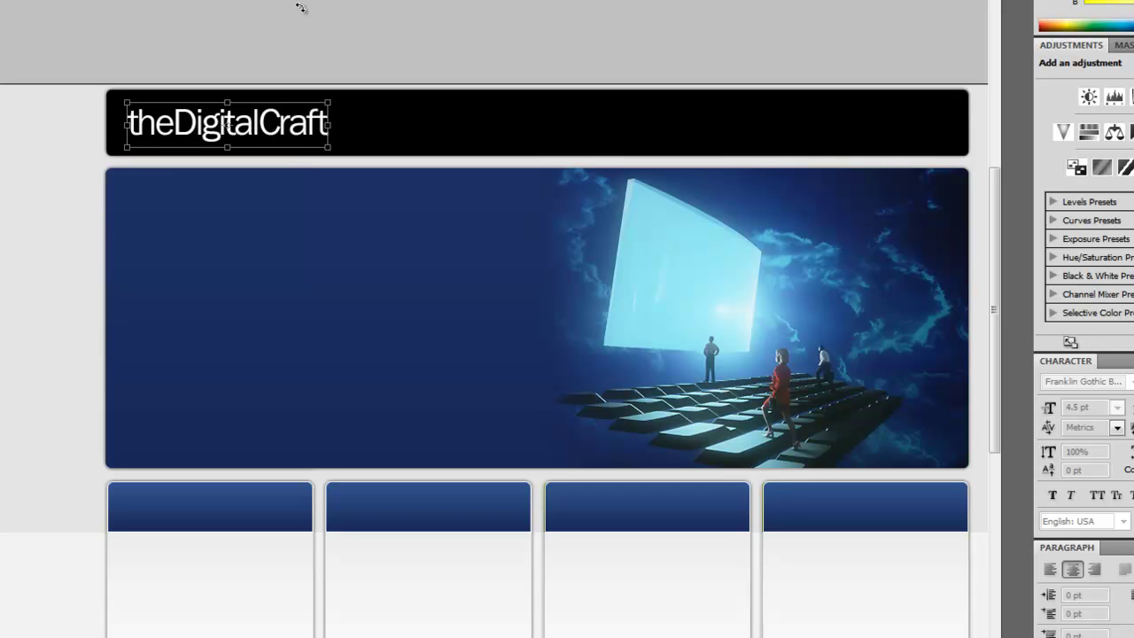
pyautogui.press('Return')
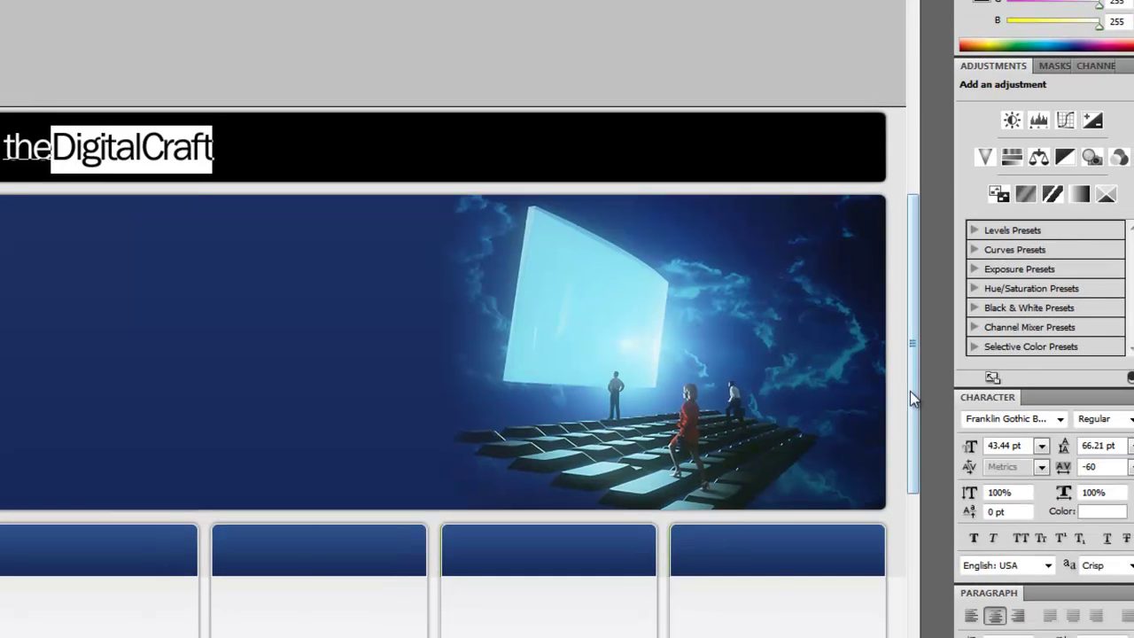
# - Color 'DigitalCraft' with a blue sampled from the hero image, then hide the Website group
pyautogui.click(1103, 512)
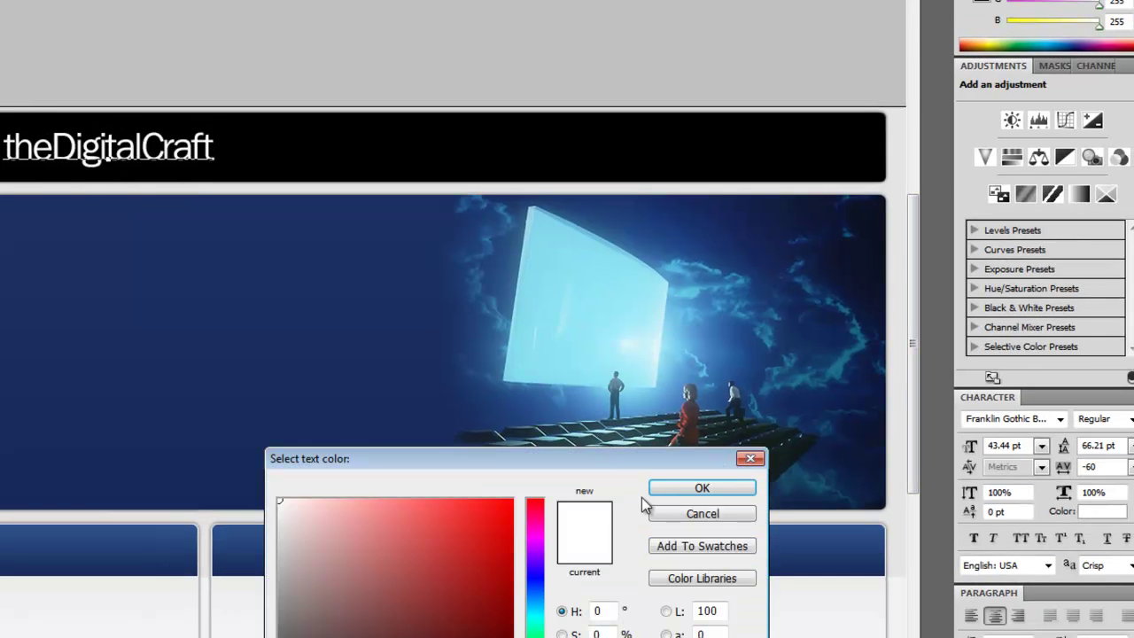
pyautogui.click(490, 335)
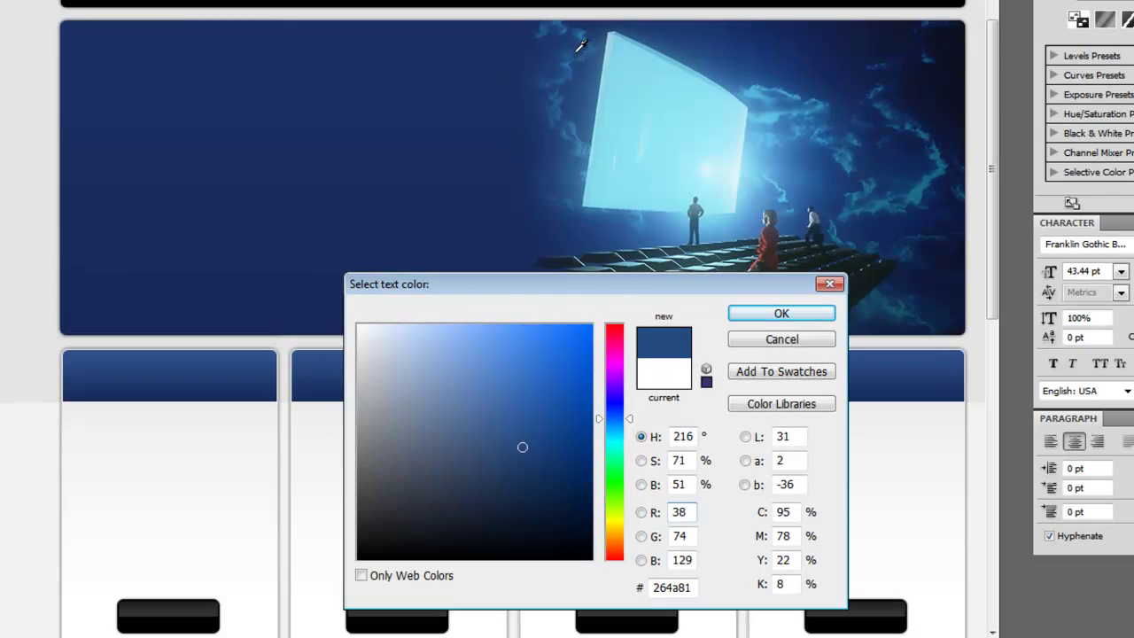
pyautogui.click(596, 87)
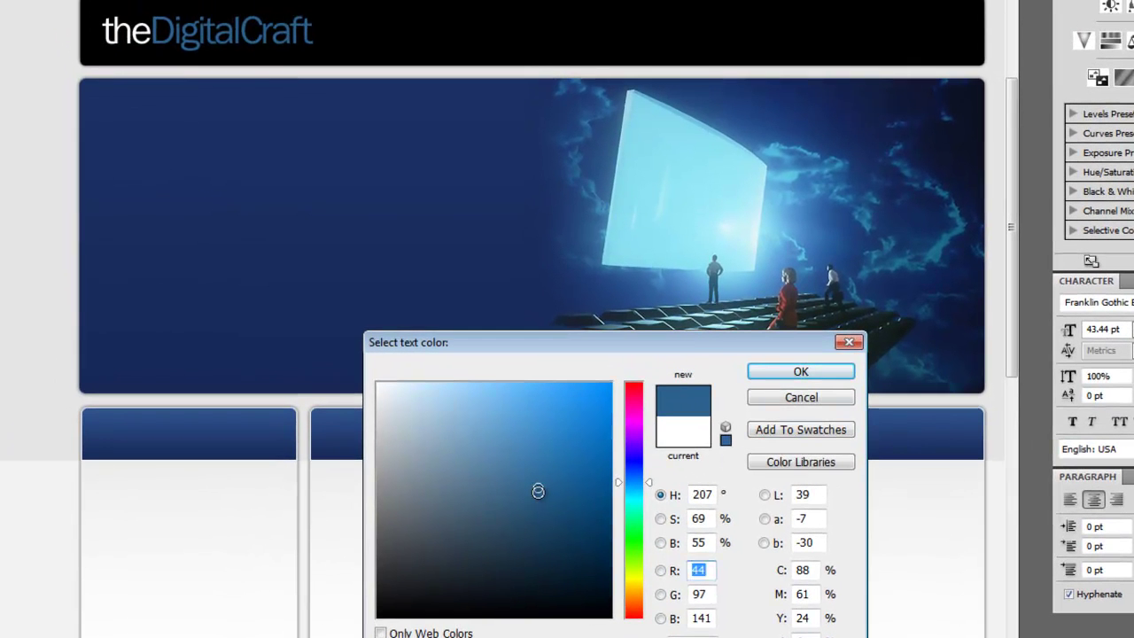
pyautogui.click(527, 475)
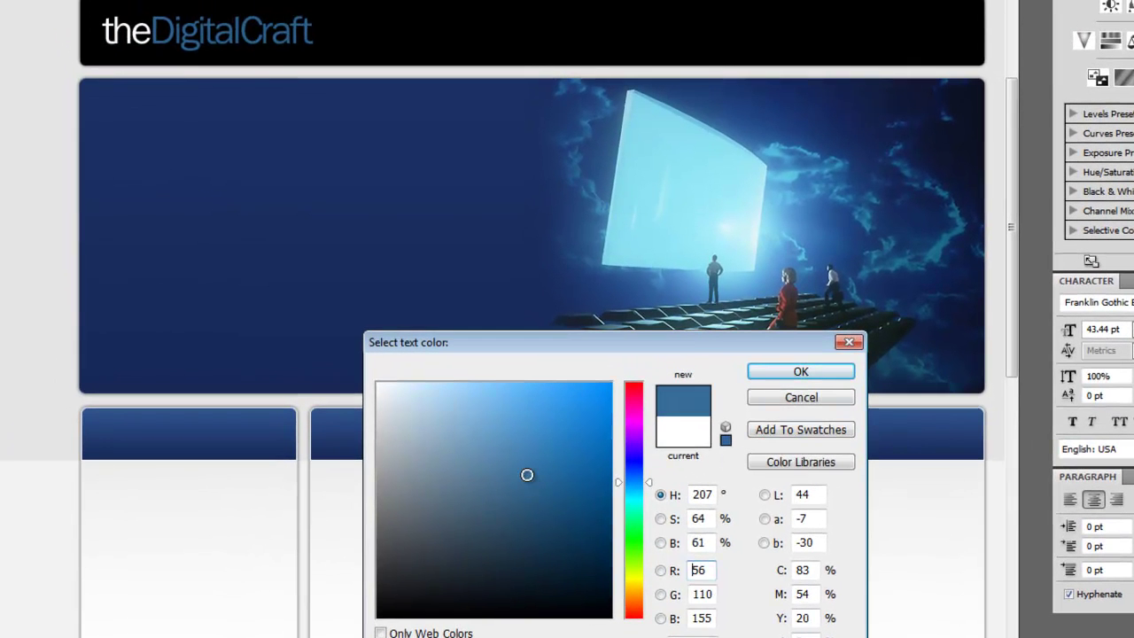
pyautogui.click(799, 374)
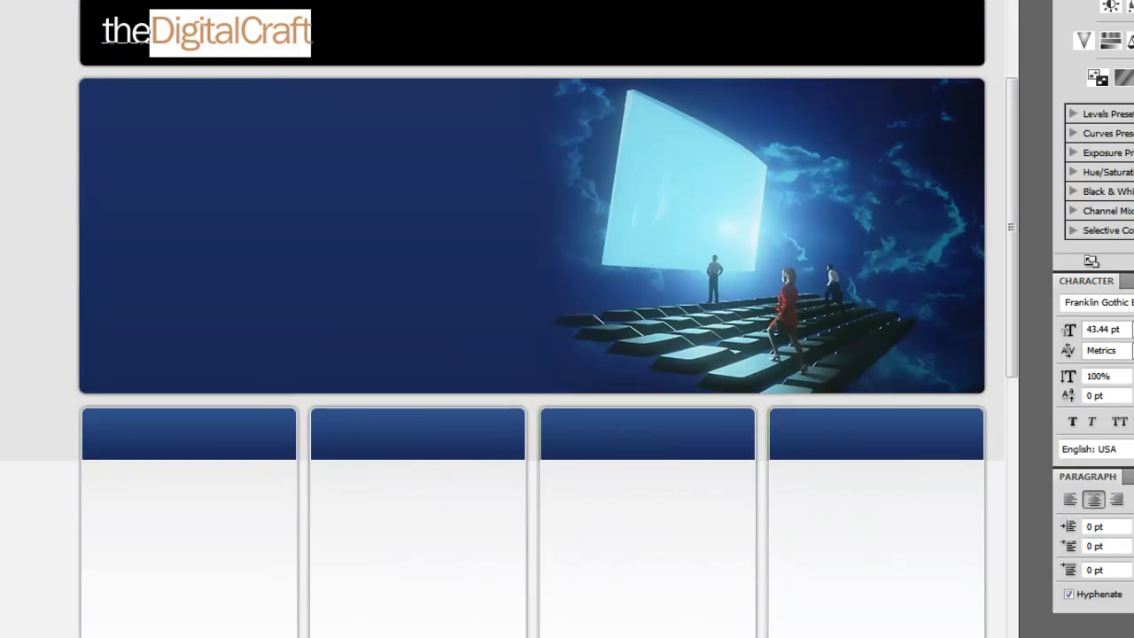
pyautogui.hotkey('ctrl', 'Return')
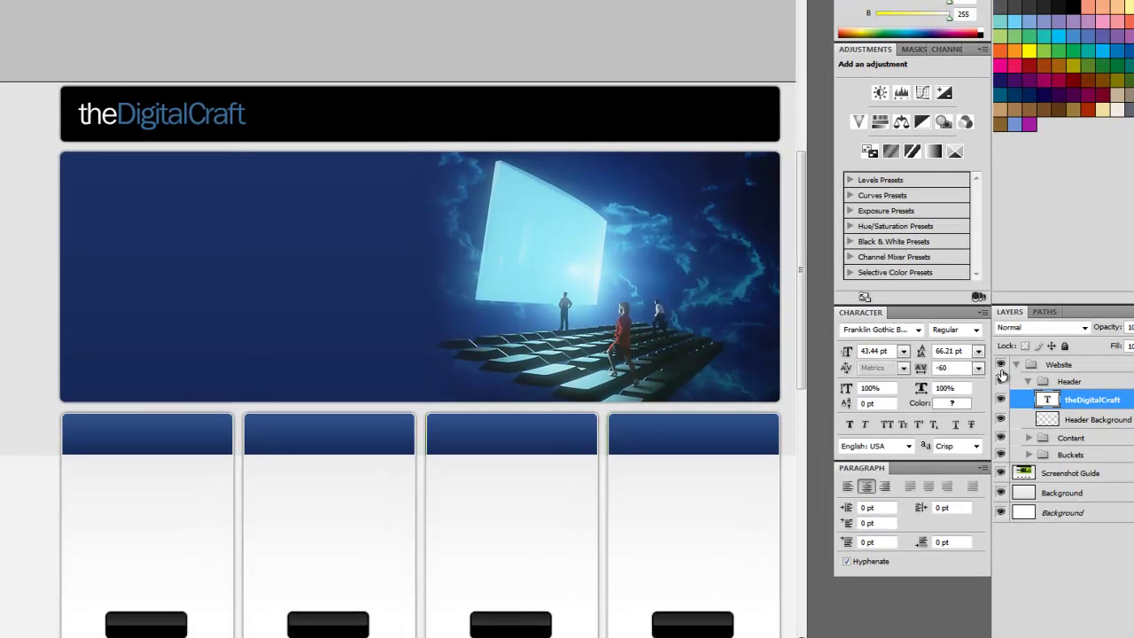
pyautogui.click(1001, 364)
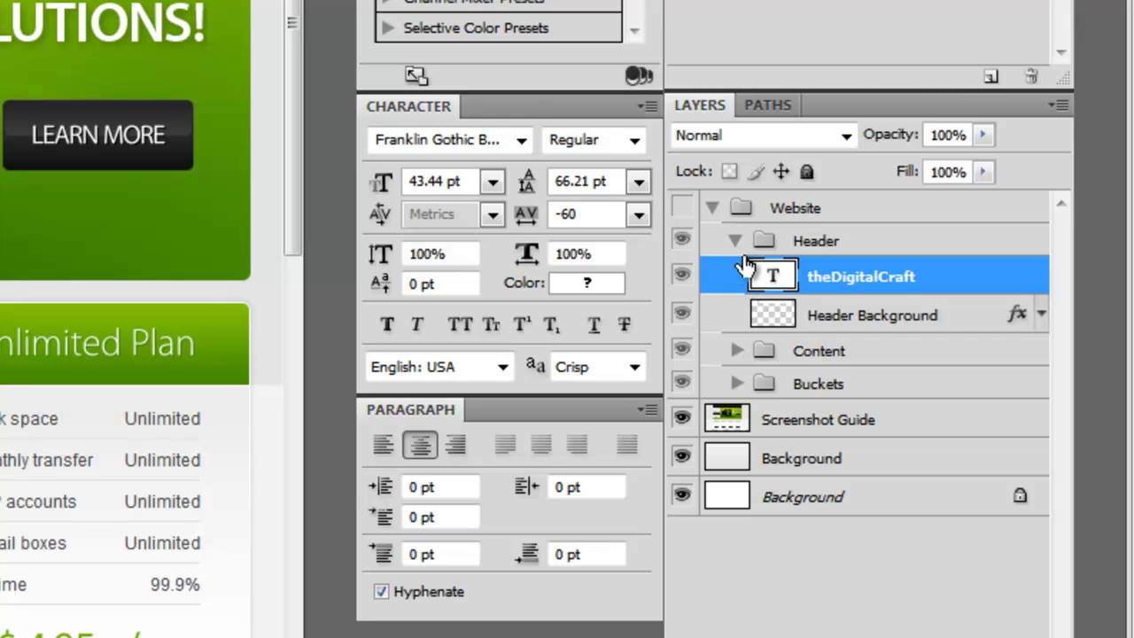
# - Add a Gradient Overlay to the logo with a dark grey (79) end stop
pyautogui.click(682, 208)
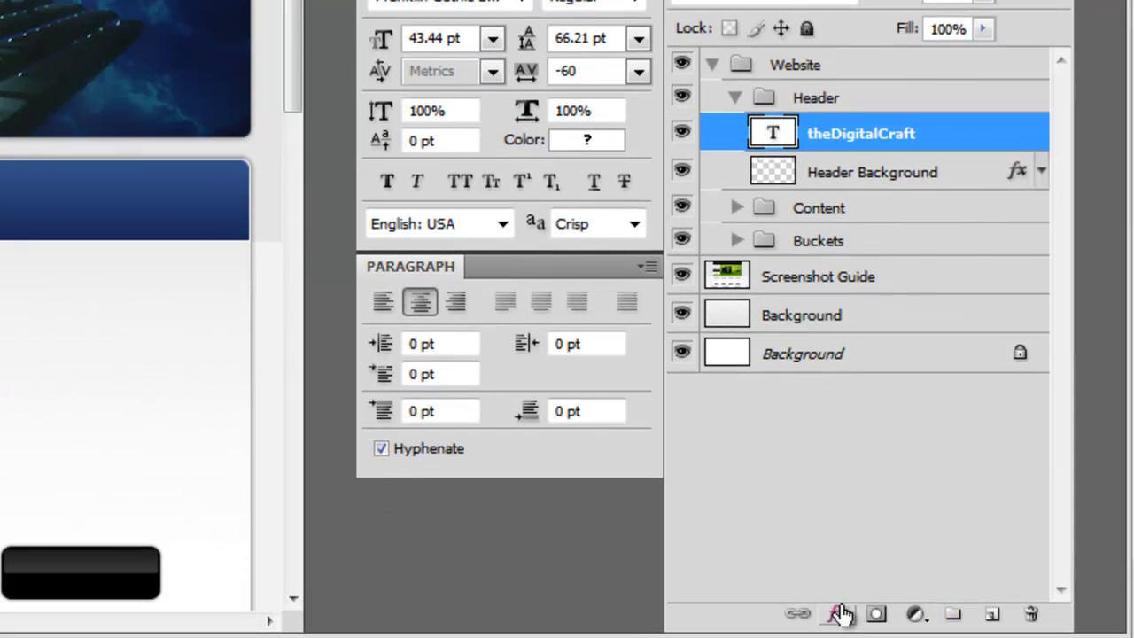
pyautogui.click(837, 613)
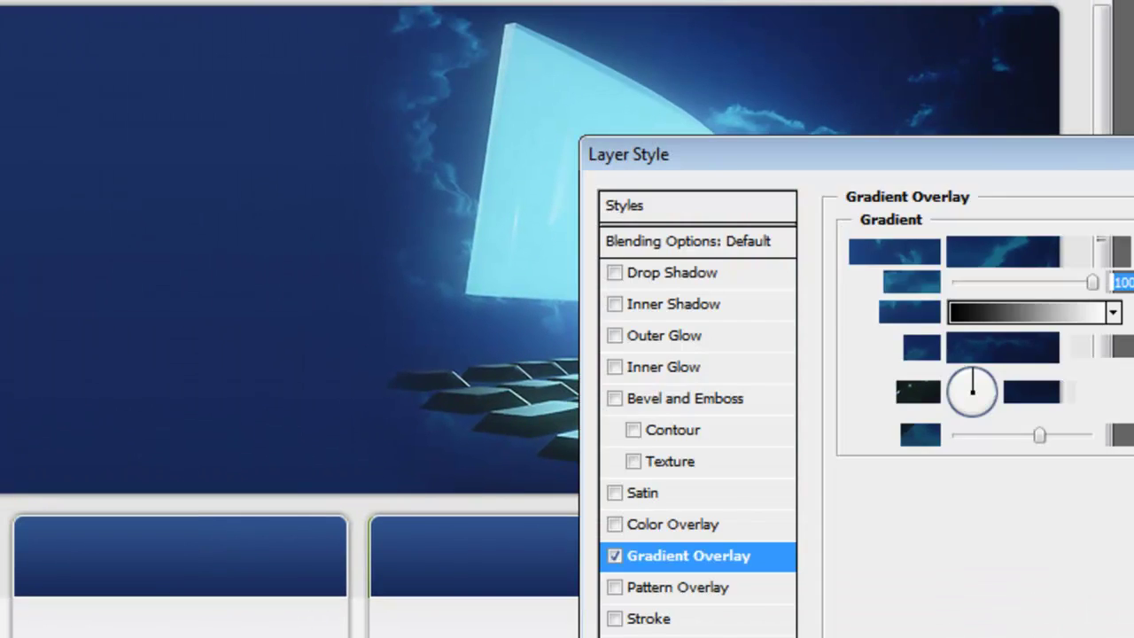
pyautogui.moveTo(847, 159); pyautogui.dragTo(76, 106)
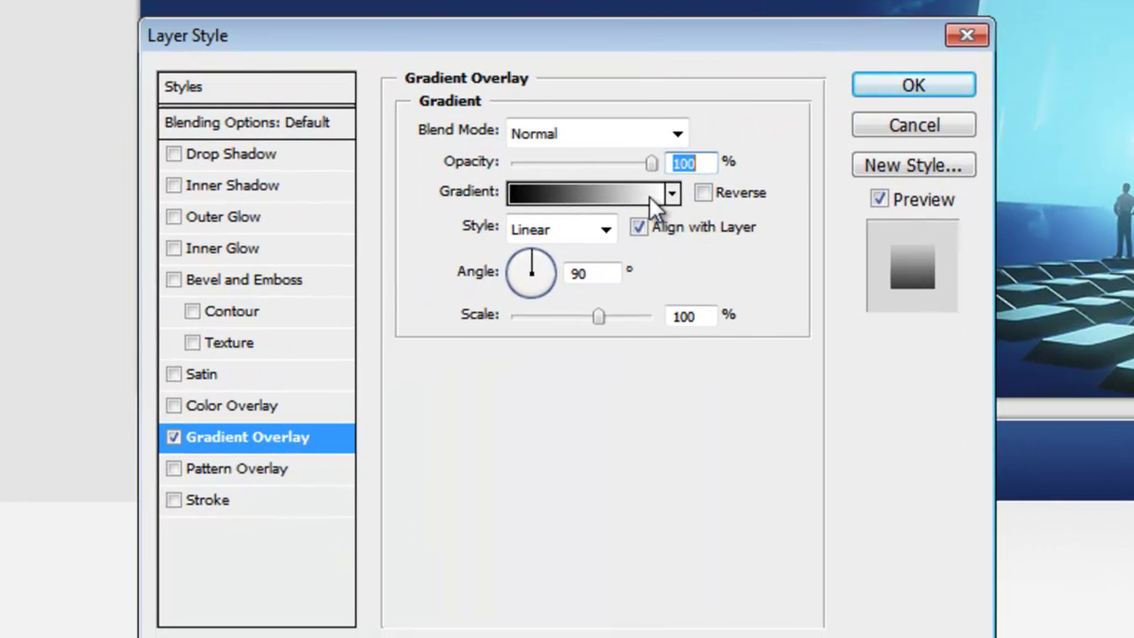
pyautogui.click(651, 199)
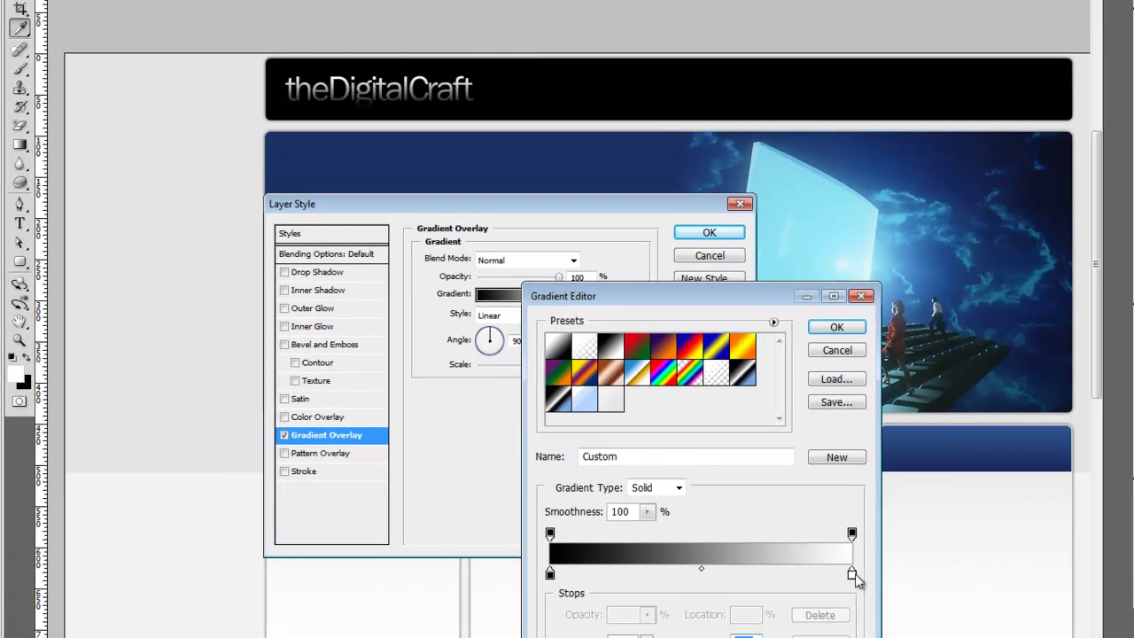
pyautogui.click(1106, 637)
pyautogui.doubleClick(854, 574)
pyautogui.moveTo(481, 506); pyautogui.dragTo(475, 544)
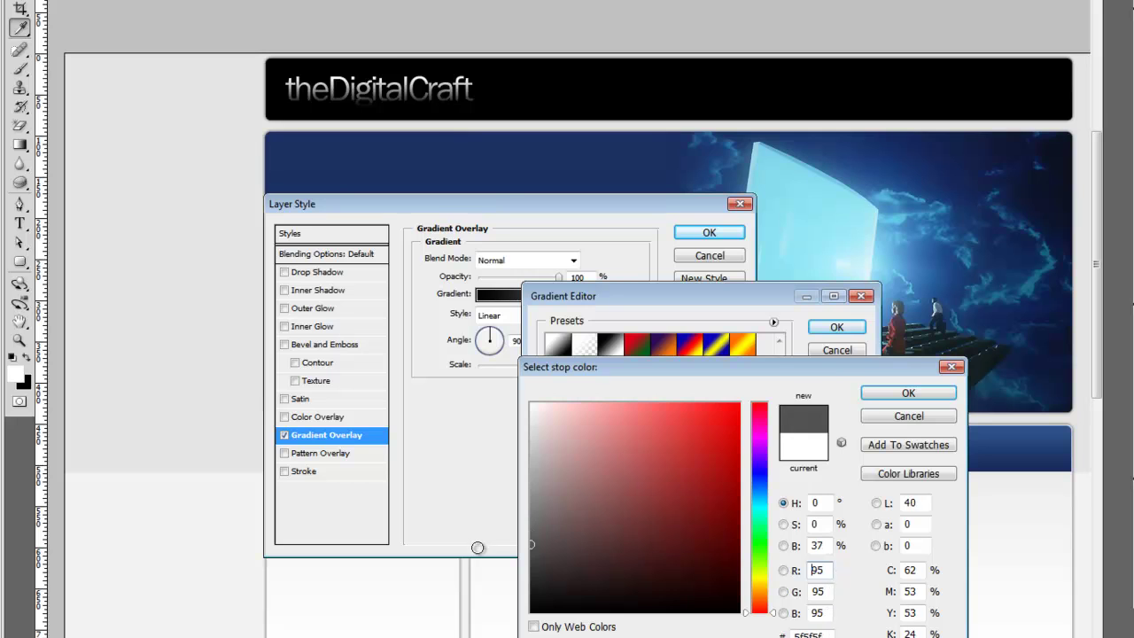
pyautogui.click(887, 395)
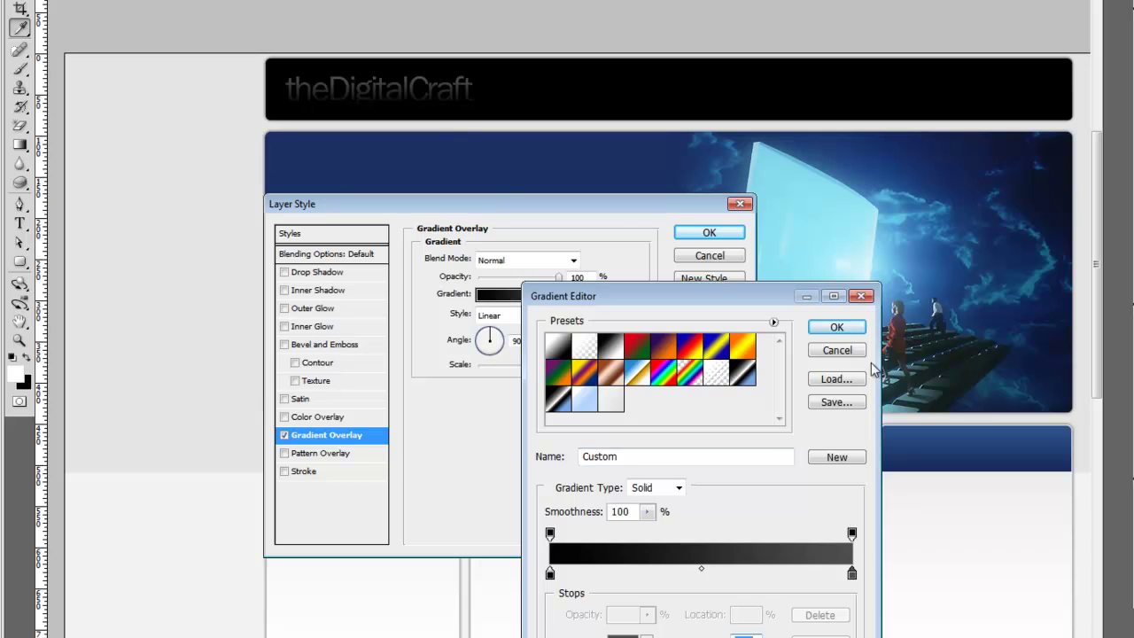
pyautogui.click(838, 328)
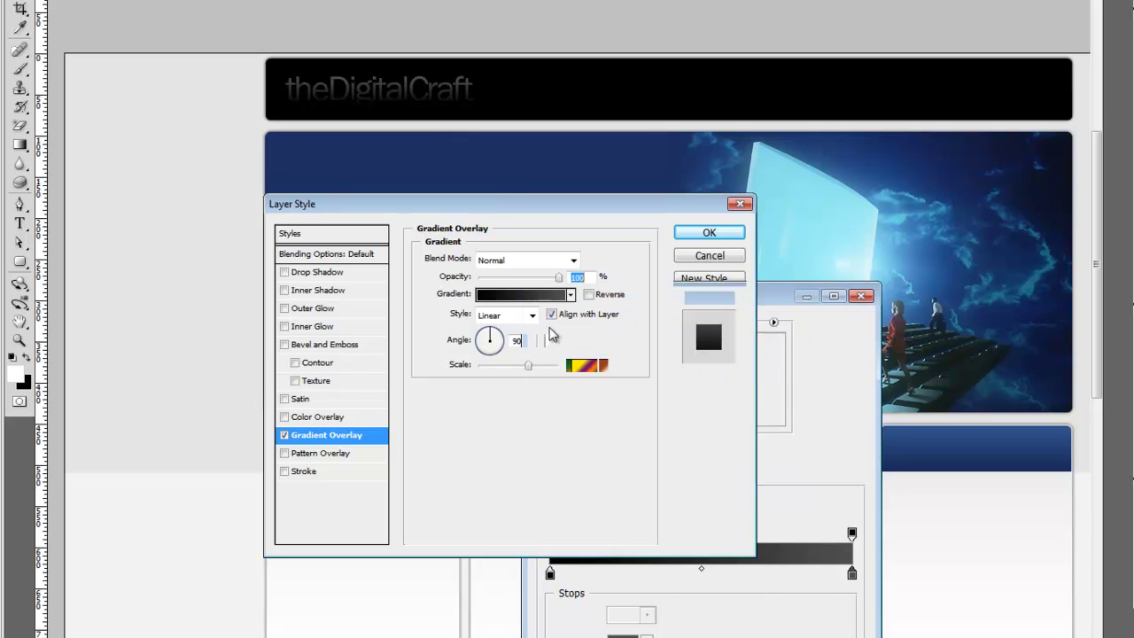
# - Set the gradient overlay's blend mode to Overlay at about 26% opacity
pyautogui.click(574, 260)
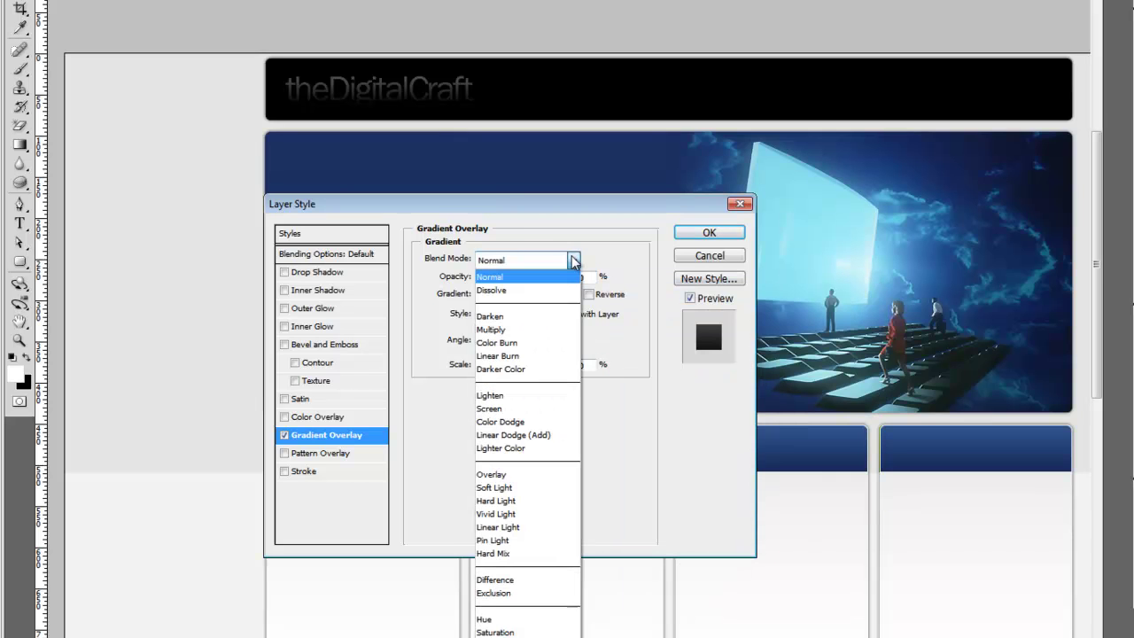
pyautogui.click(536, 475)
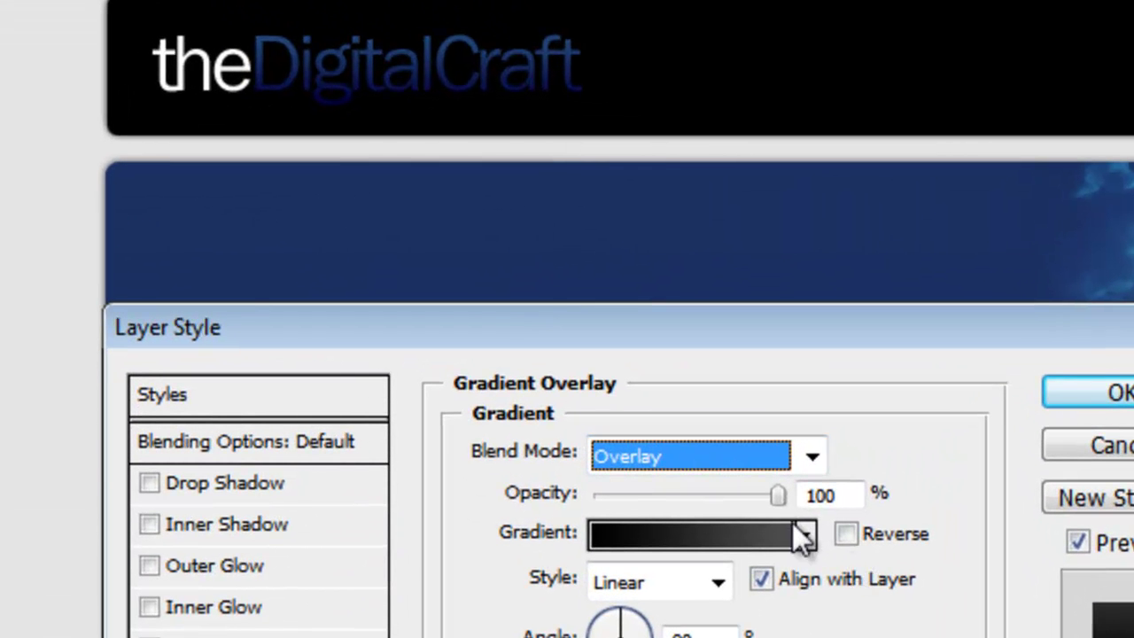
pyautogui.moveTo(777, 495); pyautogui.dragTo(653, 487)
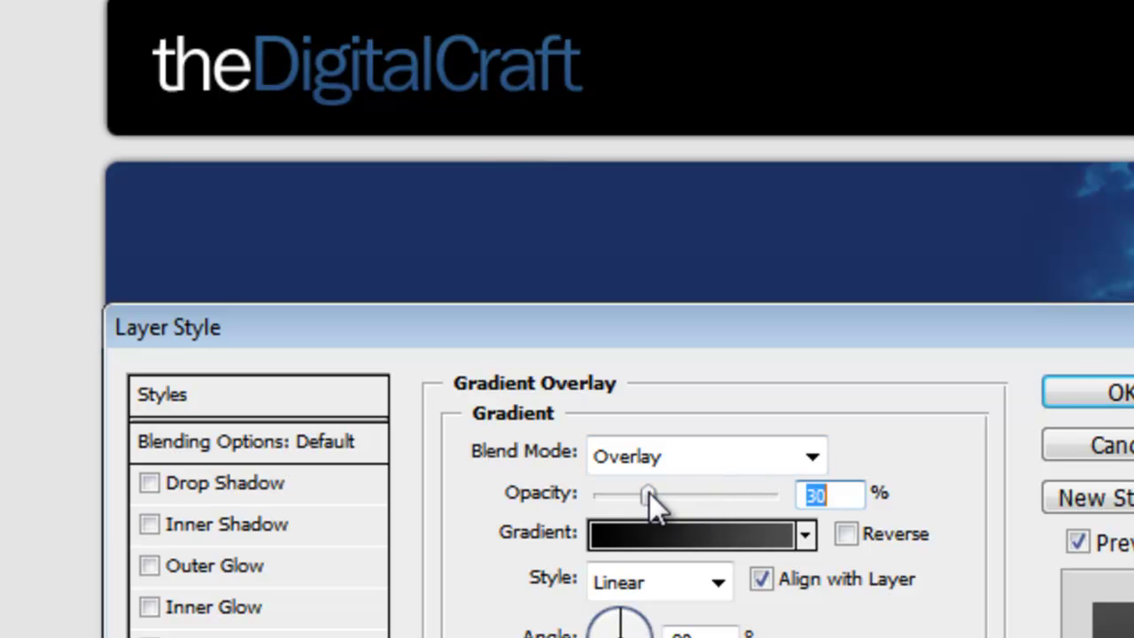
# - Change the gradient's end stop to a near-white light grey and apply the style
pyautogui.click(757, 531)
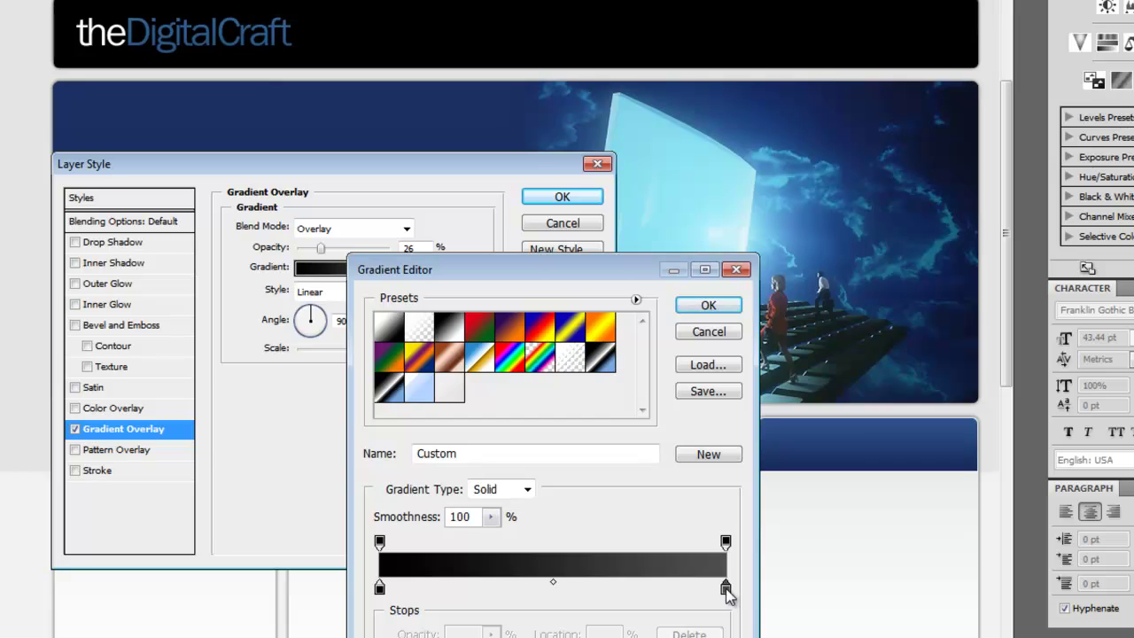
pyautogui.doubleClick(726, 588)
pyautogui.moveTo(363, 460)
pyautogui.mouseDown()
pyautogui.moveTo(345, 460)
pyautogui.moveTo(356, 402)
pyautogui.mouseUp()
pyautogui.click(364, 430)
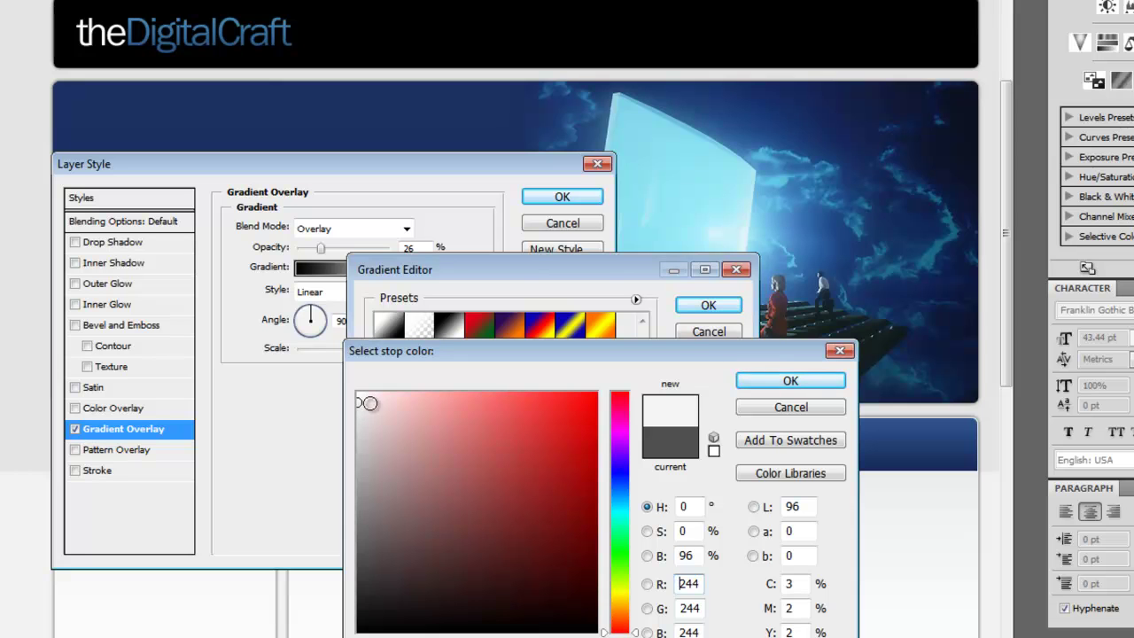
pyautogui.click(786, 383)
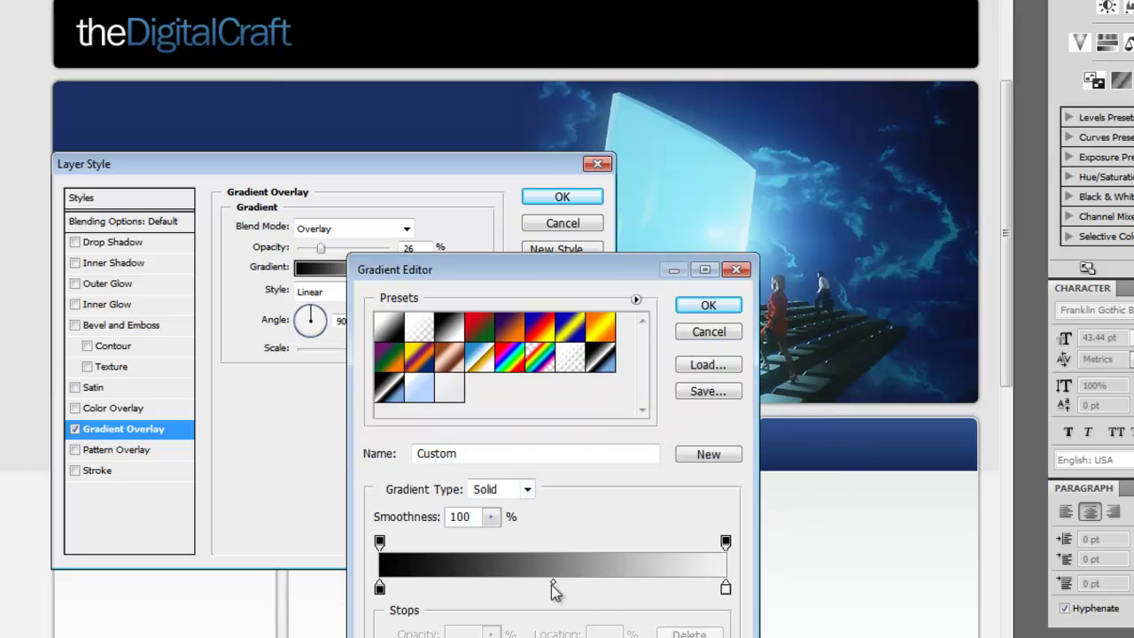
pyautogui.click(696, 307)
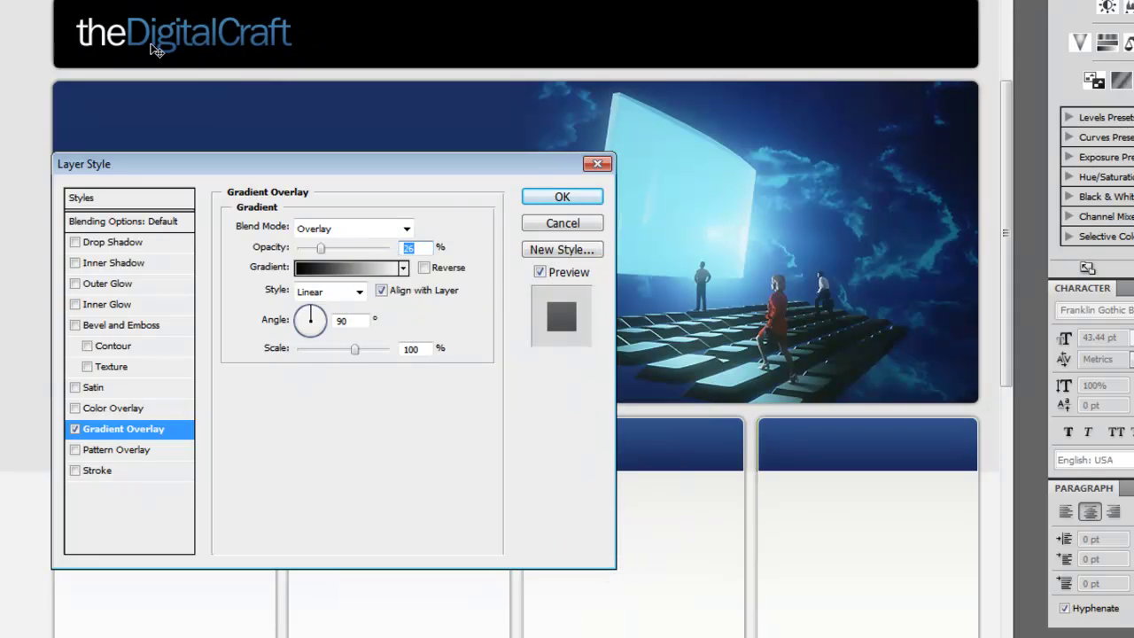
pyautogui.click(571, 203)
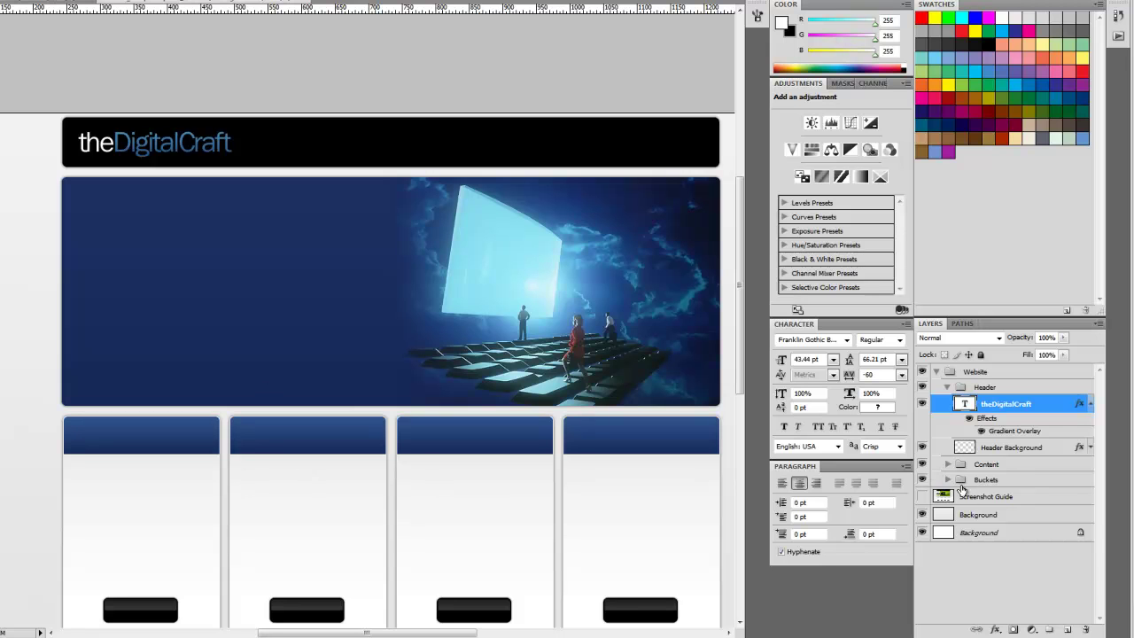
# - Delete the Bucket 1, Bucket 2 and Bucket 3 groups from the Buckets group
pyautogui.click(948, 479)
pyautogui.click(959, 495)
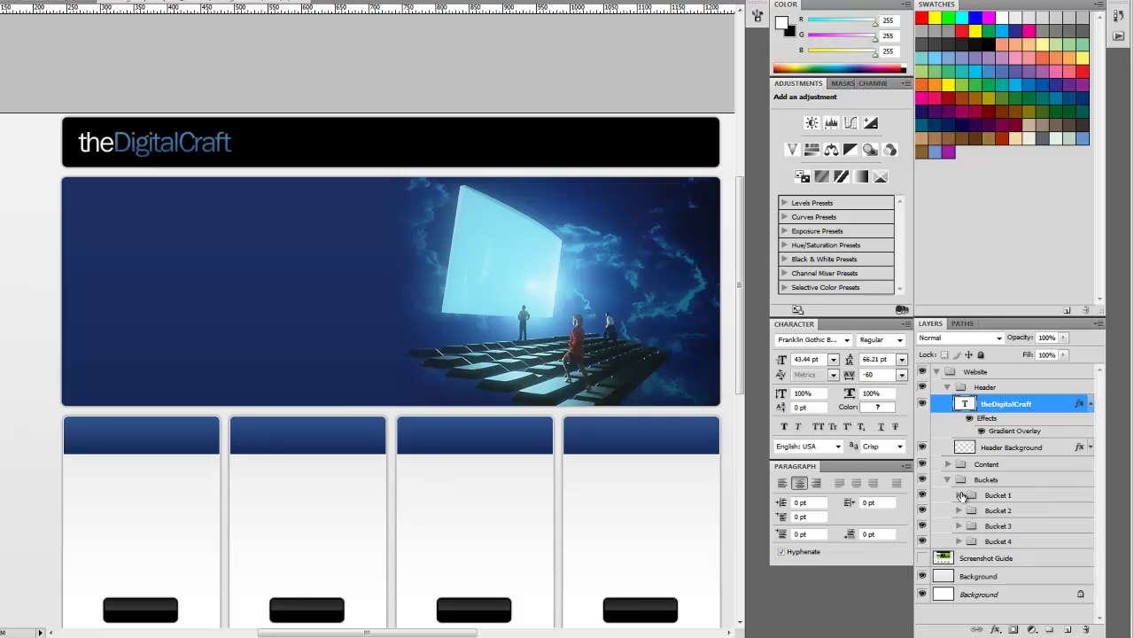
pyautogui.click(985, 496)
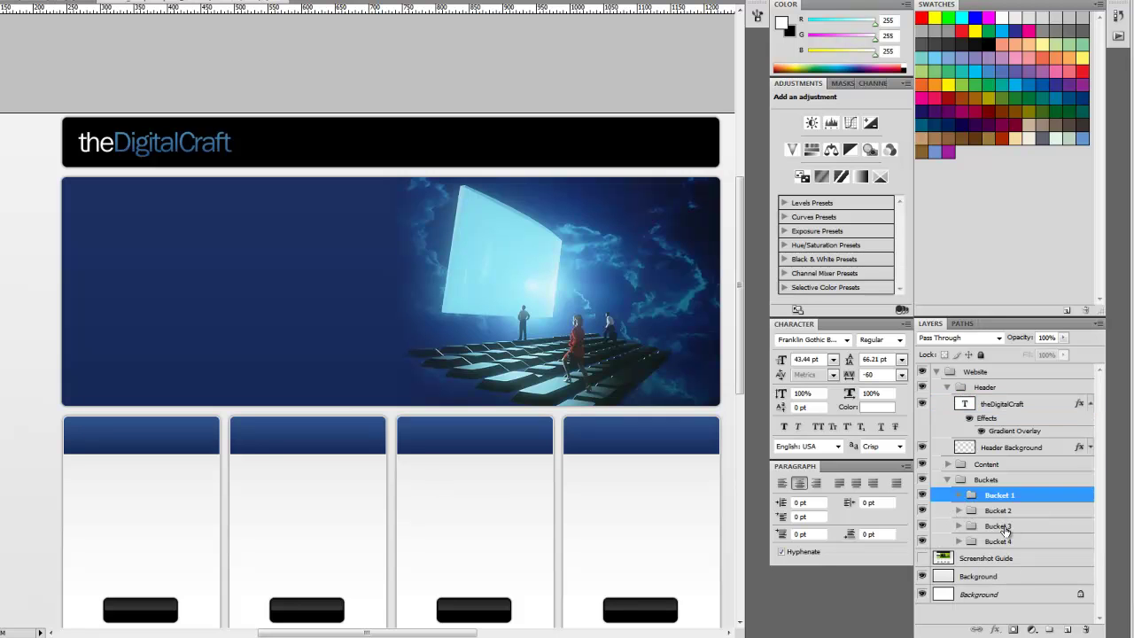
pyautogui.keyDown('shift'); pyautogui.click(1001, 527); pyautogui.keyUp('shift')
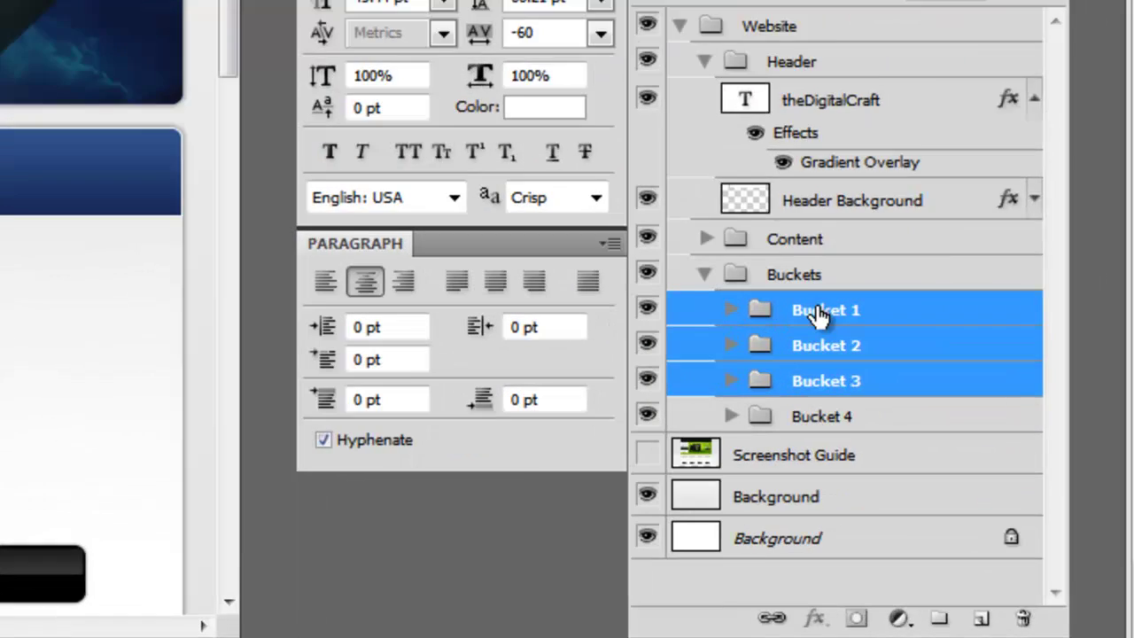
pyautogui.moveTo(780, 316); pyautogui.dragTo(964, 612)
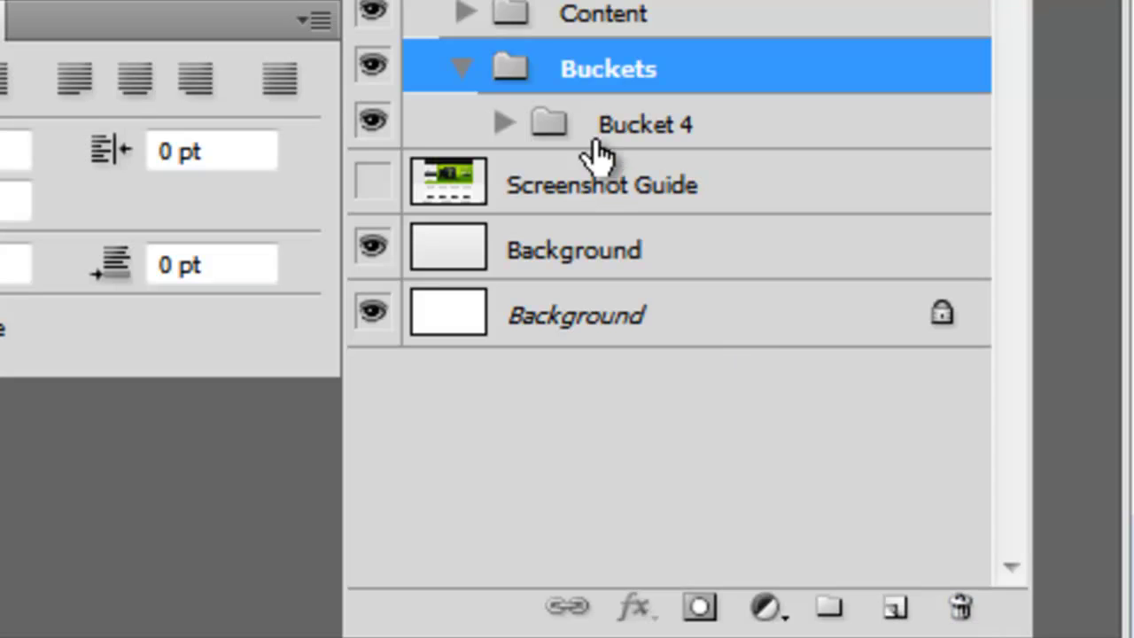
# - Rename the Bucket 4 group to 'Bucket 1'
pyautogui.doubleClick(670, 135)
pyautogui.moveTo(708, 125); pyautogui.dragTo(689, 125)
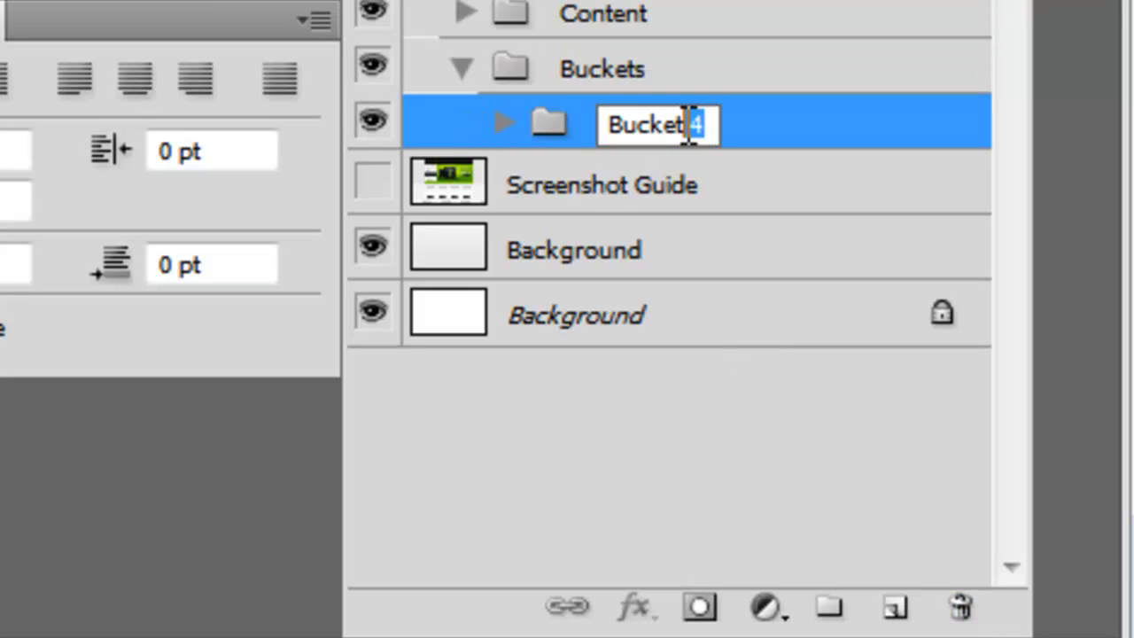
pyautogui.write('1')
pyautogui.press('Return')
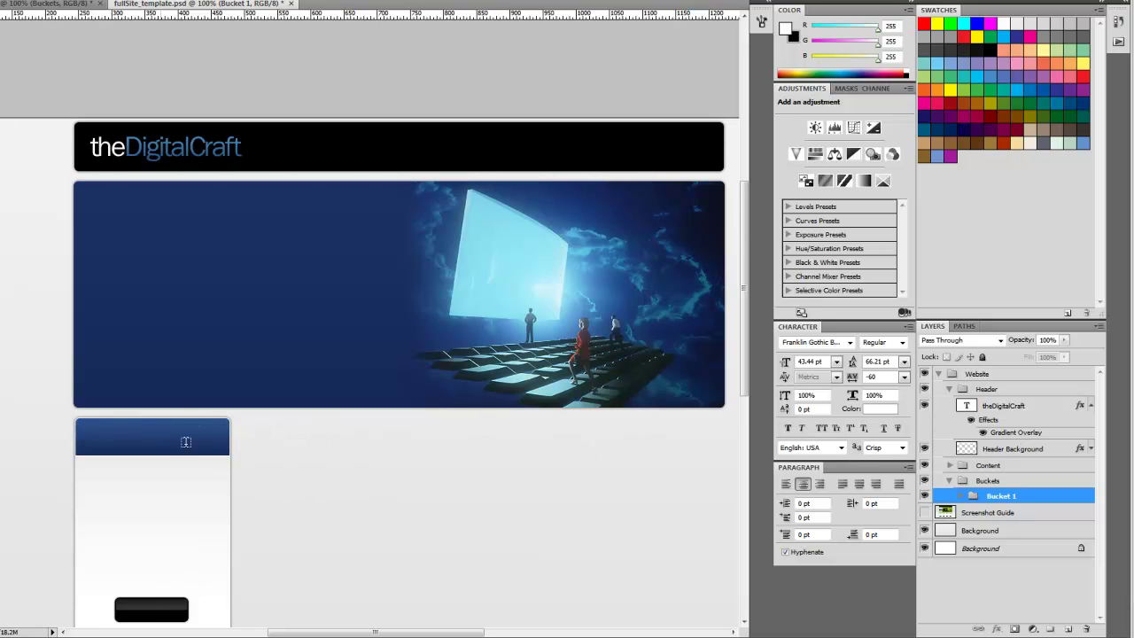
# - Expand Bucket 1 and its Button group, and select the Button Highlight layer
pyautogui.click(963, 495)
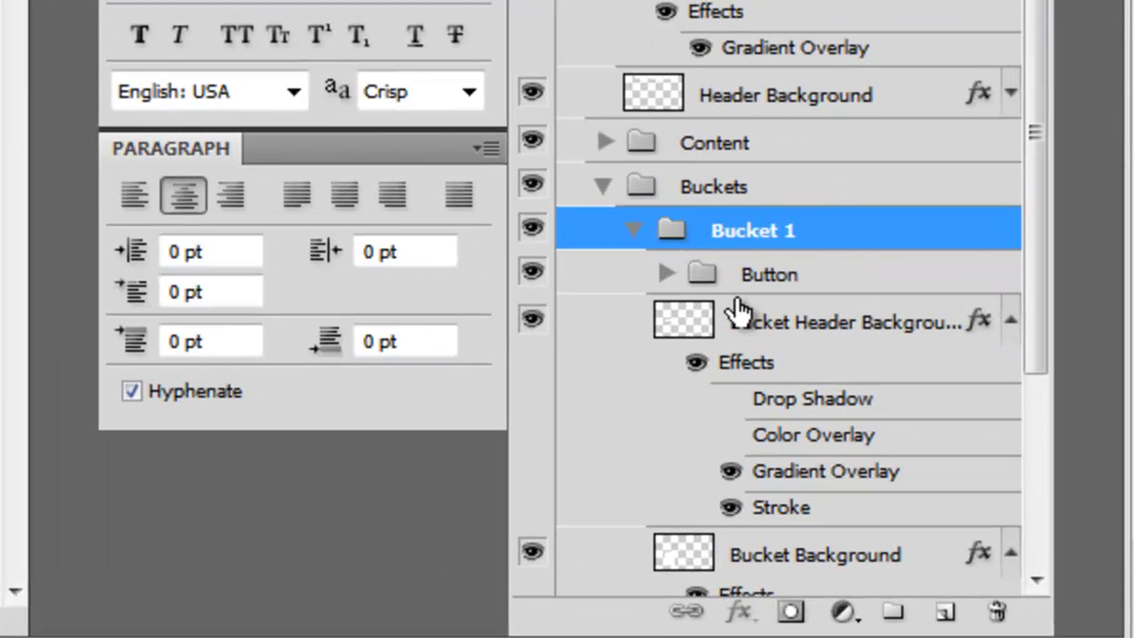
pyautogui.click(700, 282)
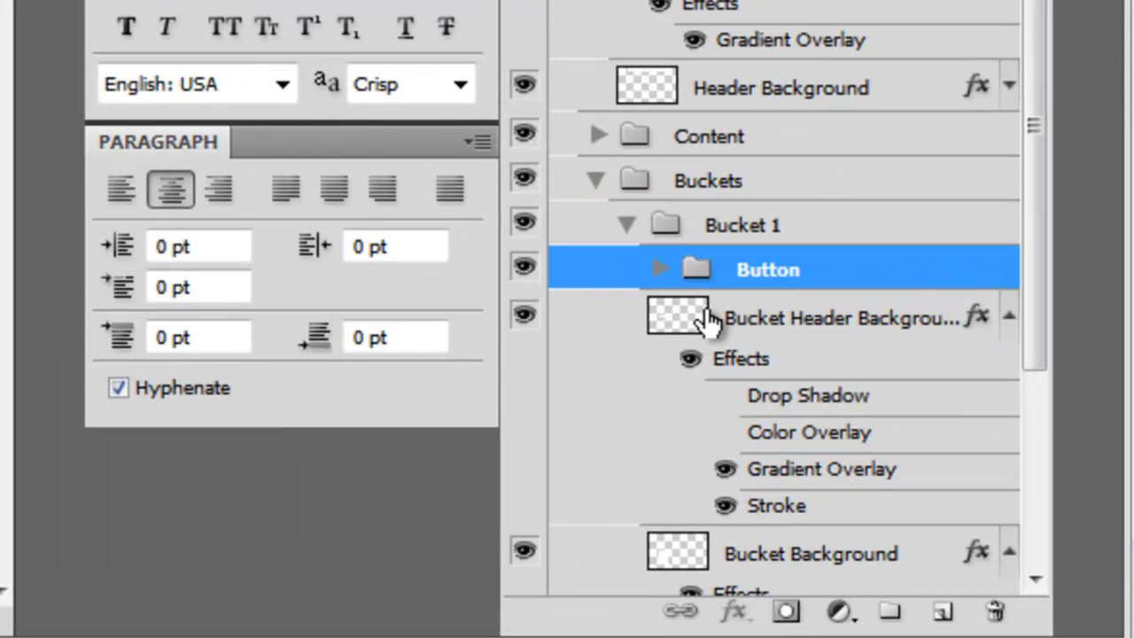
pyautogui.click(659, 270)
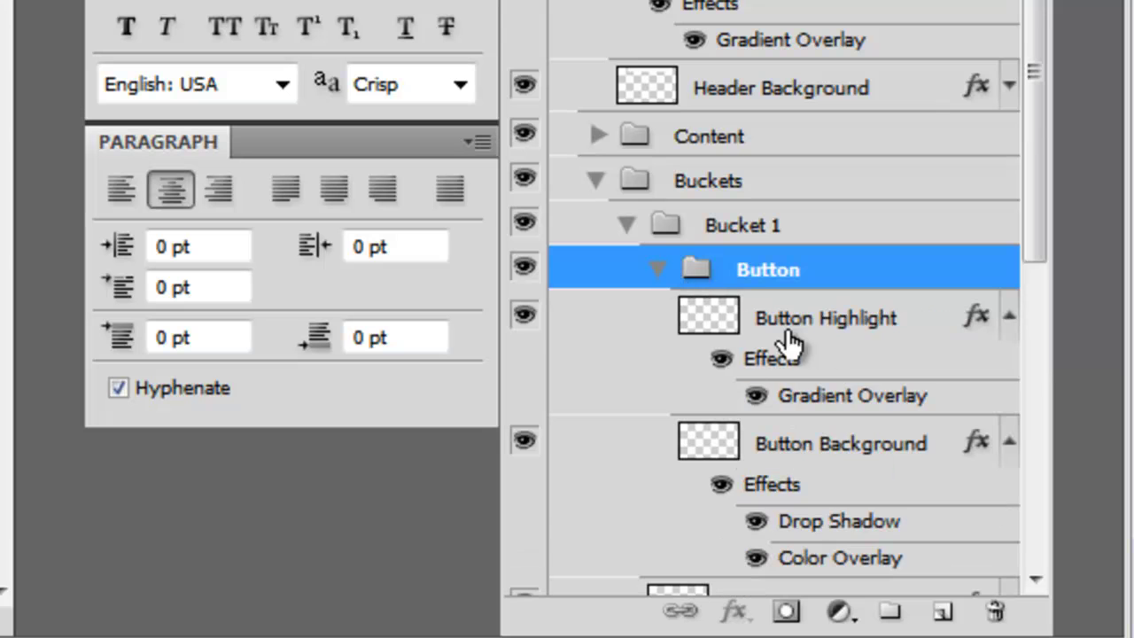
pyautogui.click(879, 320)
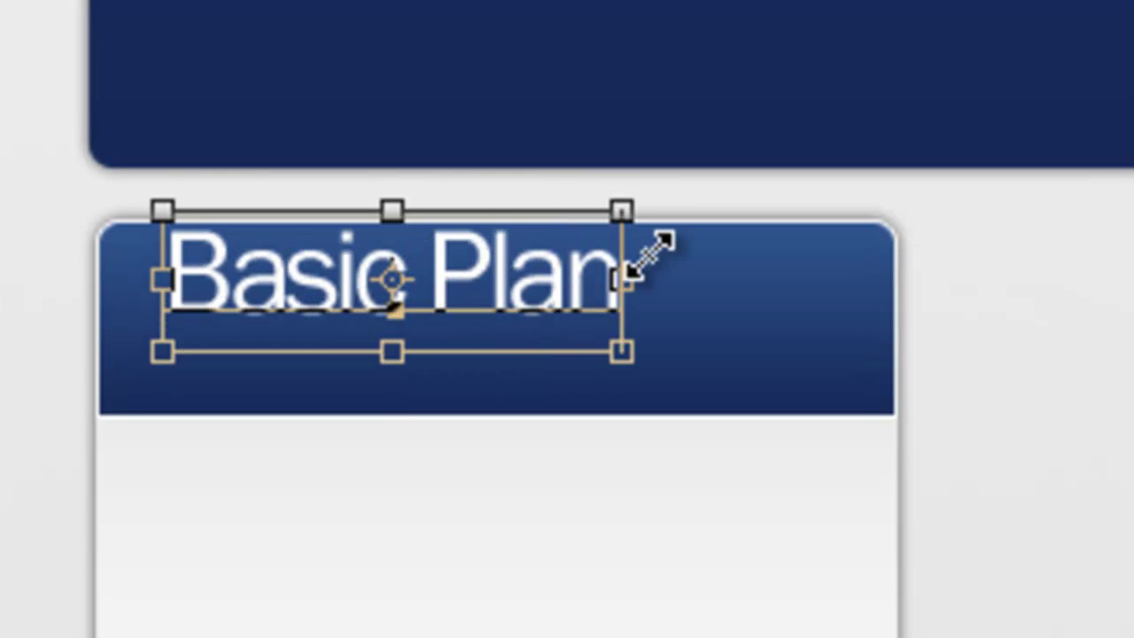
# - Move the 'Basic Plan' heading down within the blue header and finish it
pyautogui.moveTo(522, 293); pyautogui.dragTo(519, 335)
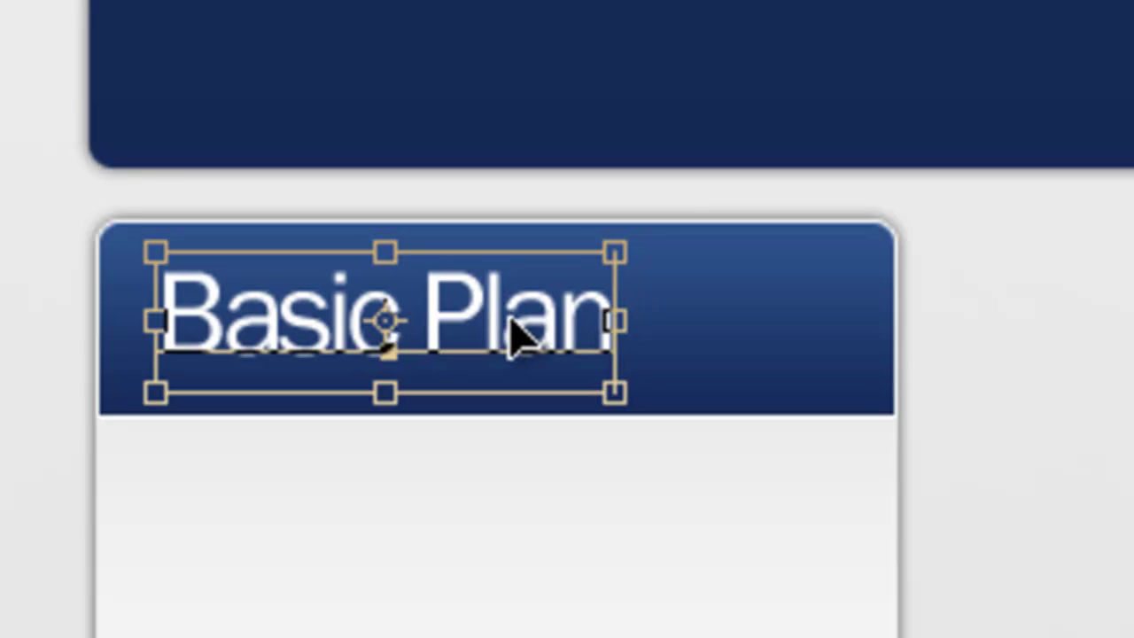
pyautogui.press('Return')
pyautogui.click(613, 319)
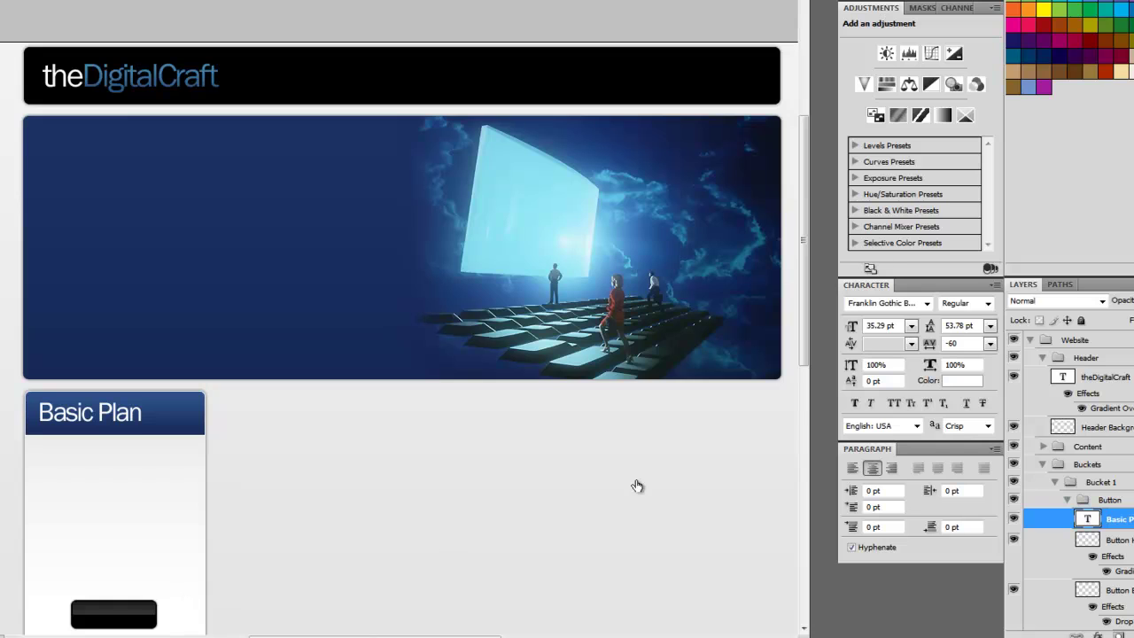
# - Hide the Website group and collapse its Header and Buckets groups
pyautogui.click(1014, 340)
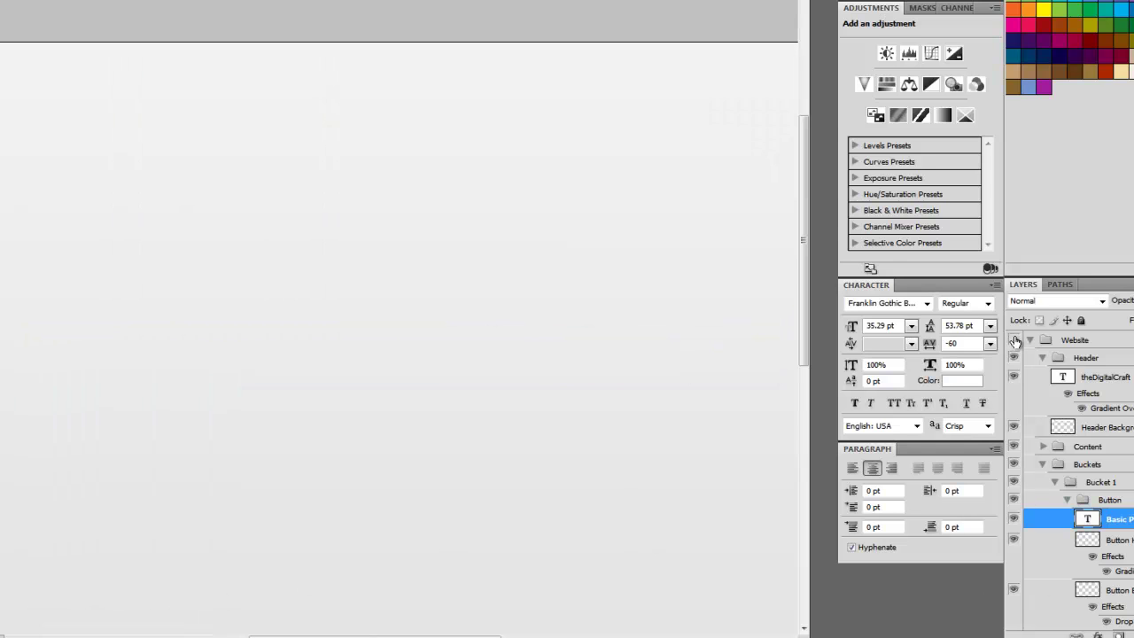
pyautogui.click(1043, 358)
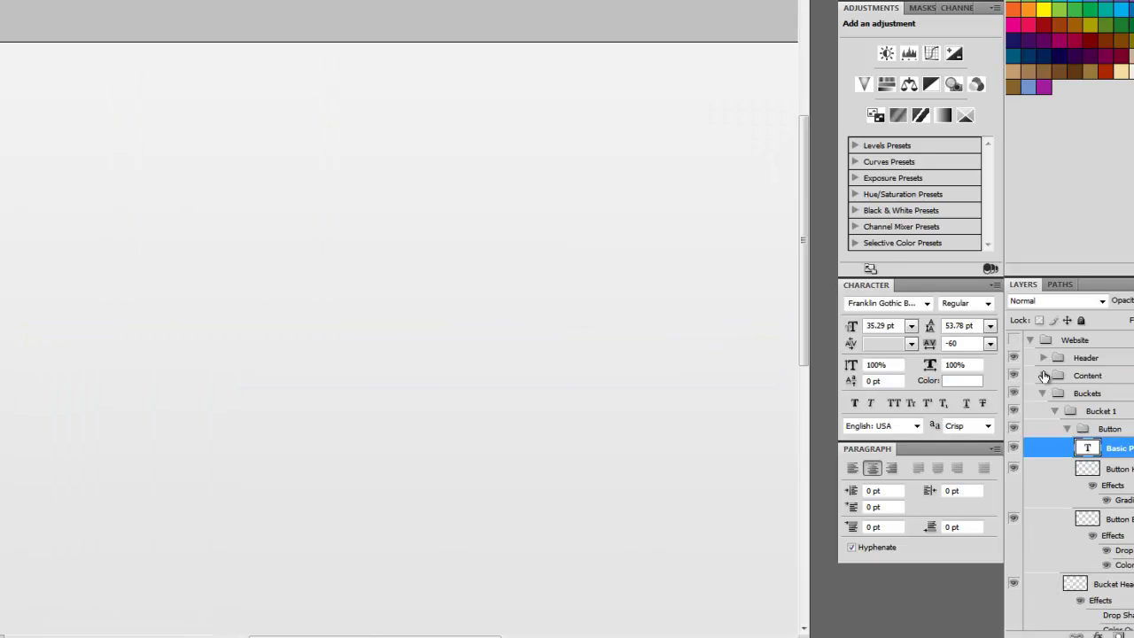
pyautogui.click(1043, 393)
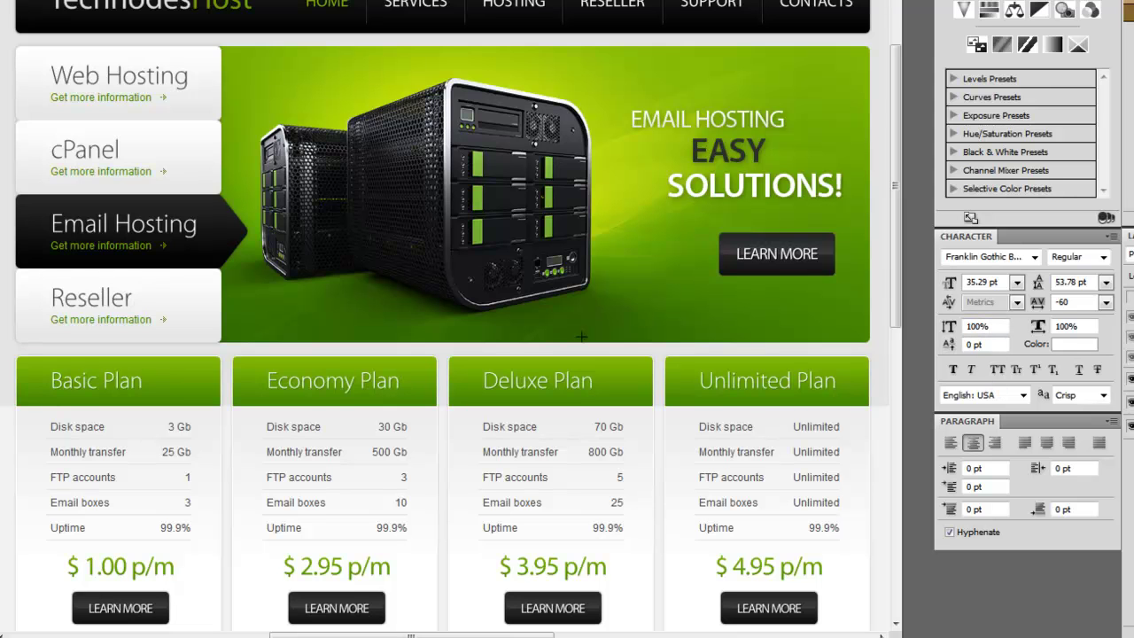
# - Dismiss the font family list and return to the theDigitalCraft mockup document
pyautogui.click(1034, 256)
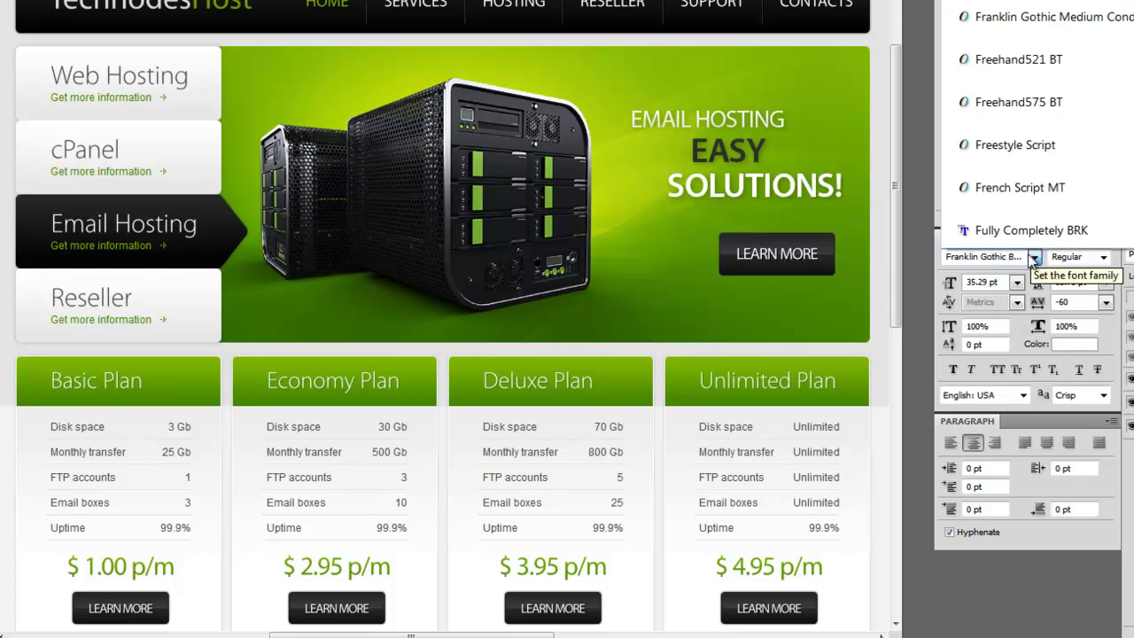
pyautogui.press('Escape')
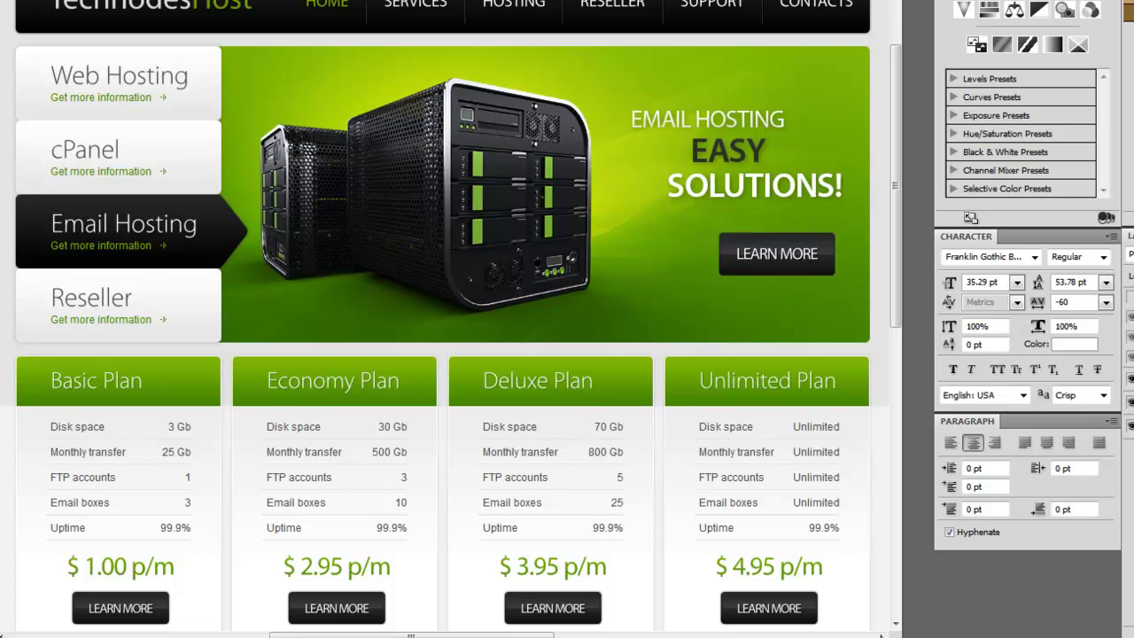
pyautogui.hotkey('ctrl', 'Tab')
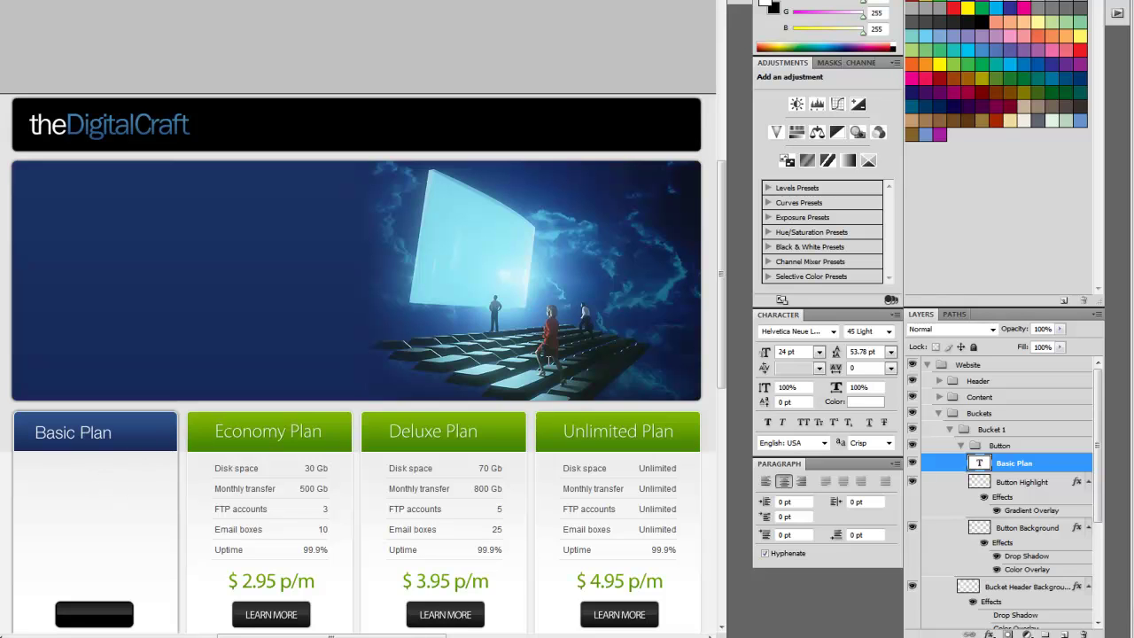
# - Set 'Basic Plan' to 26 pt and add a Drop Shadow with 1 px distance and 1 px size
pyautogui.click(784, 352)
pyautogui.press('Tab')
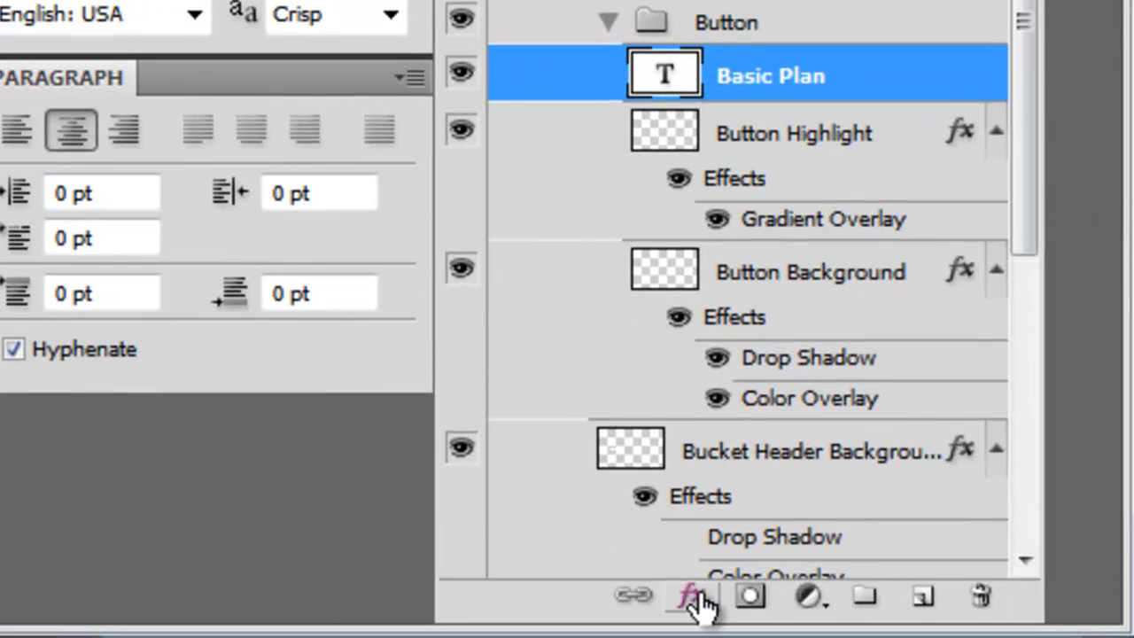
pyautogui.click(699, 626)
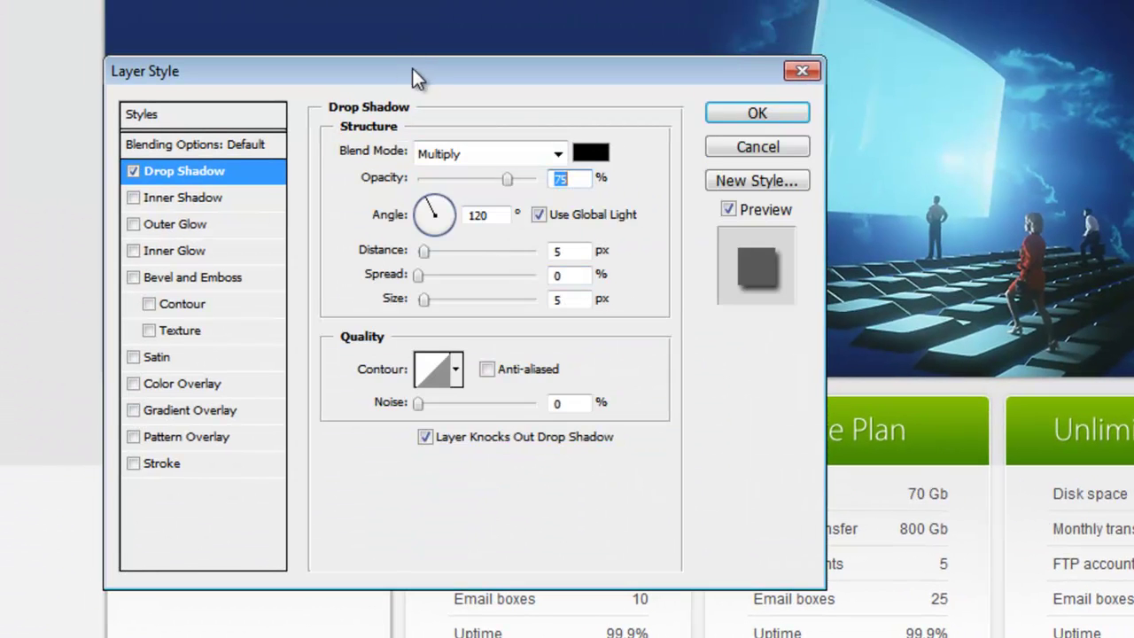
pyautogui.moveTo(411, 68); pyautogui.dragTo(812, 23)
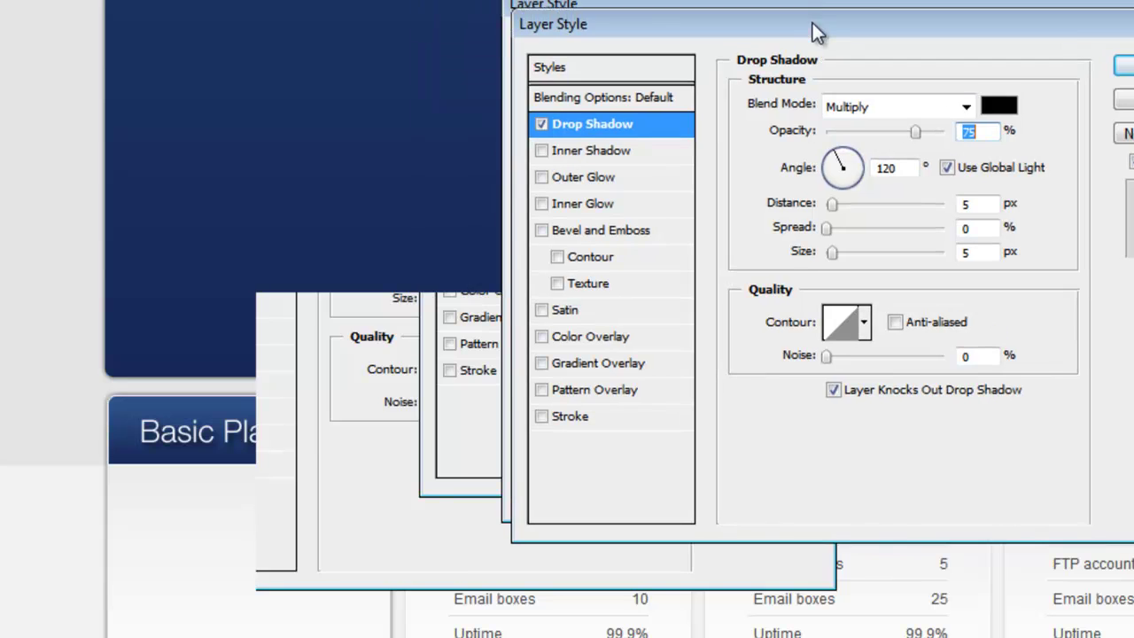
pyautogui.click(836, 255)
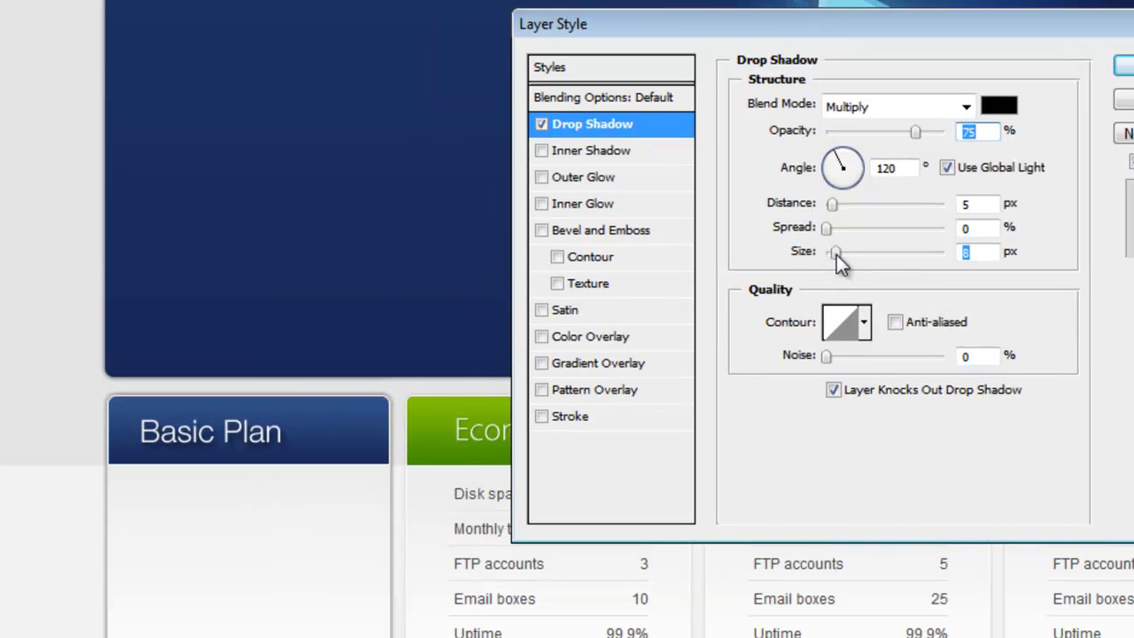
pyautogui.click(828, 203)
pyautogui.moveTo(829, 213); pyautogui.dragTo(823, 213)
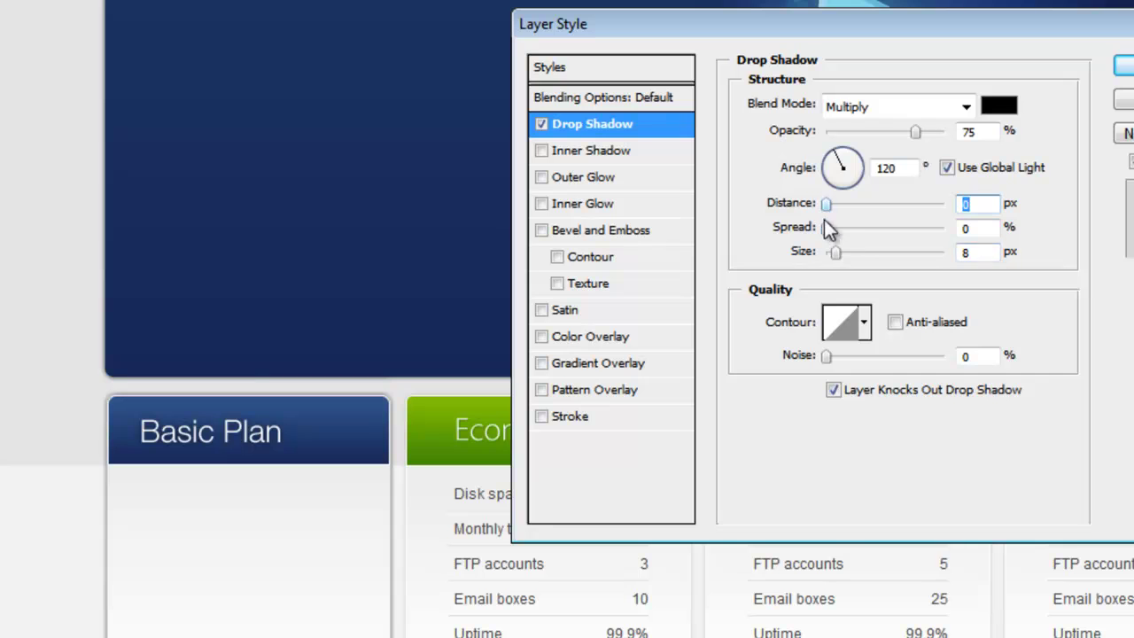
pyautogui.moveTo(836, 253); pyautogui.dragTo(835, 253)
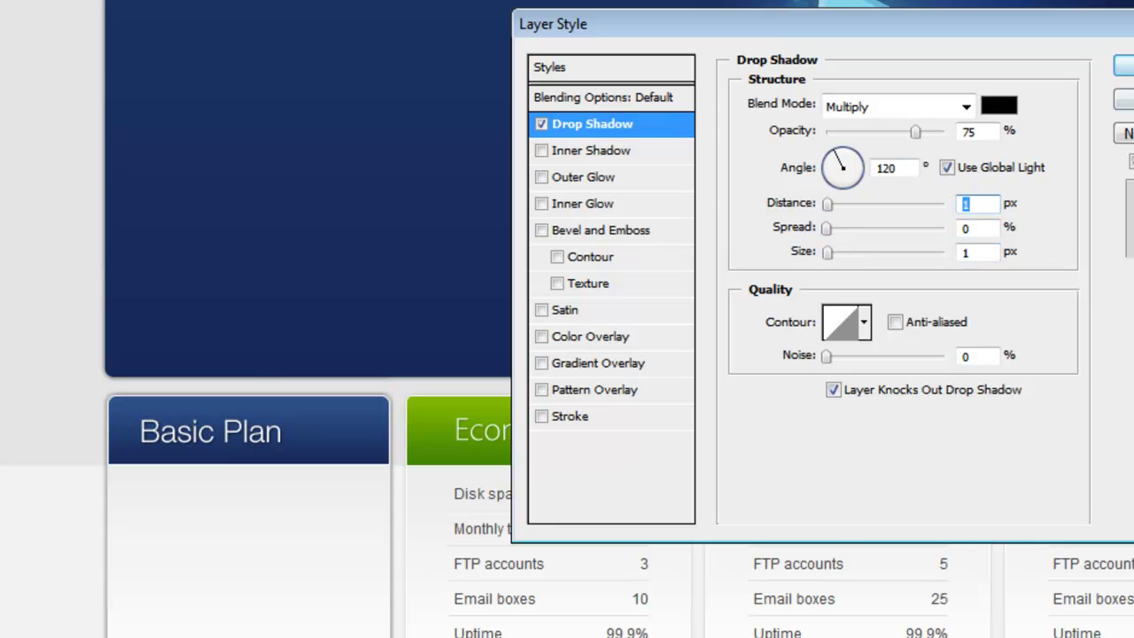
pyautogui.click(1123, 66)
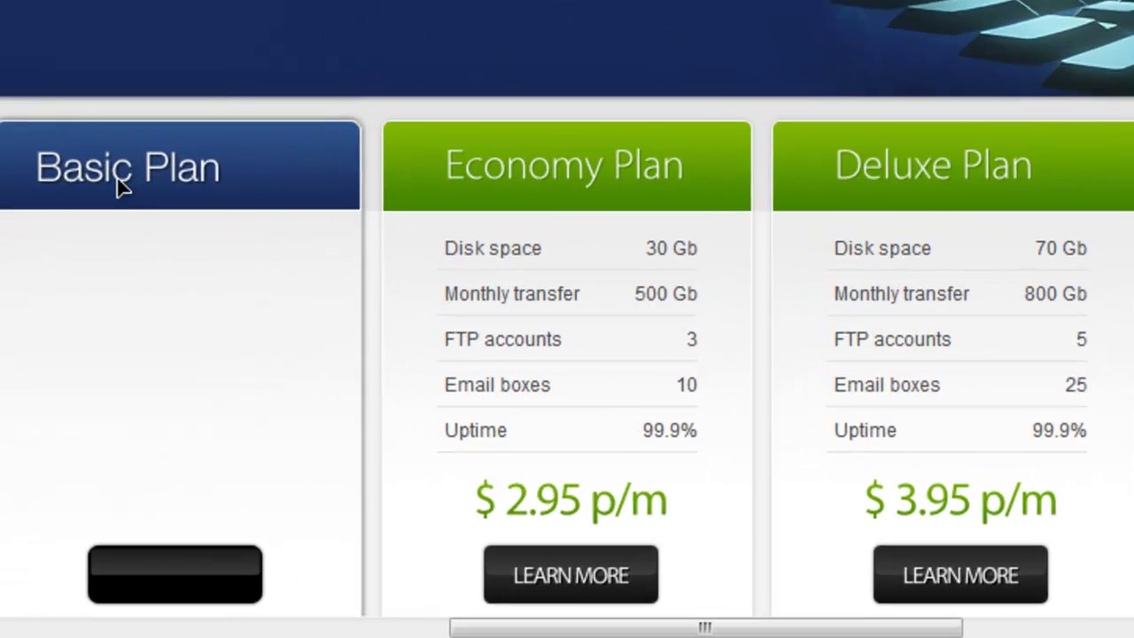
# - Copy the Basic Plan heading onto the black button and change the text to LEARN MORE
pyautogui.moveTo(53, 432); pyautogui.dragTo(85, 567)
pyautogui.moveTo(193, 469); pyautogui.dragTo(202, 582)
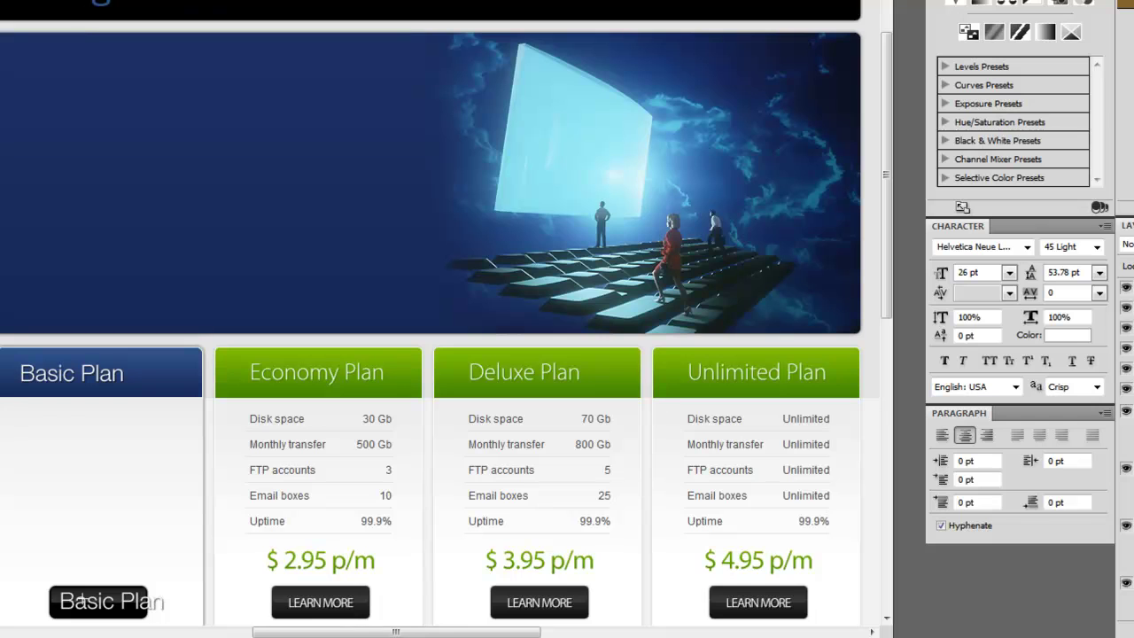
pyautogui.tripleClick(62, 600)
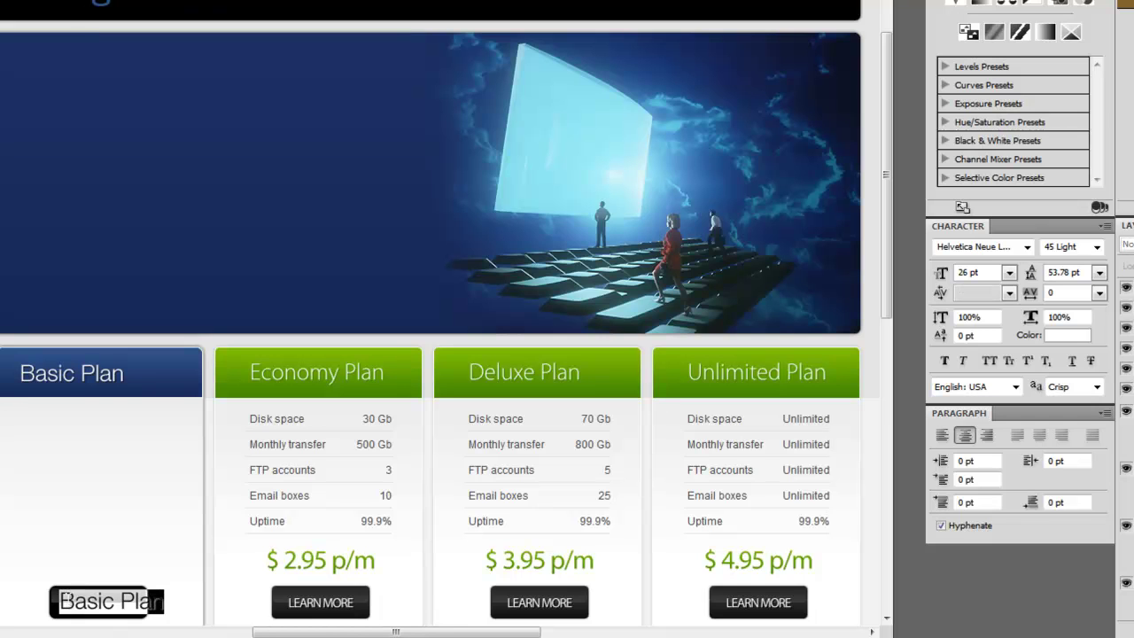
pyautogui.write('LEARN MORE')
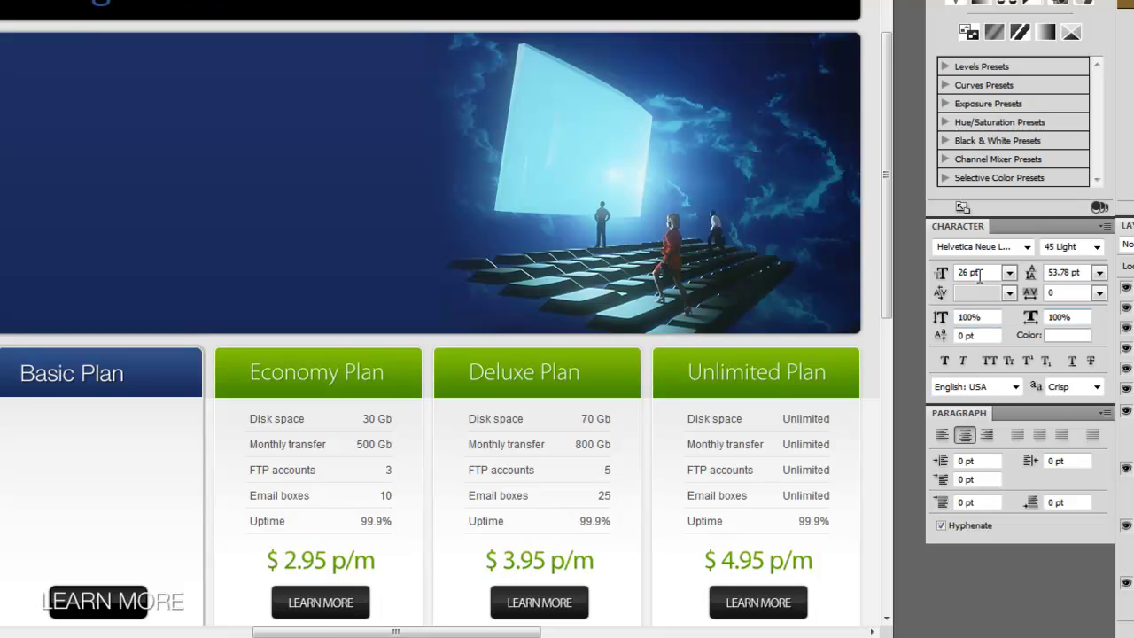
pyautogui.moveTo(941, 273); pyautogui.dragTo(937, 274)
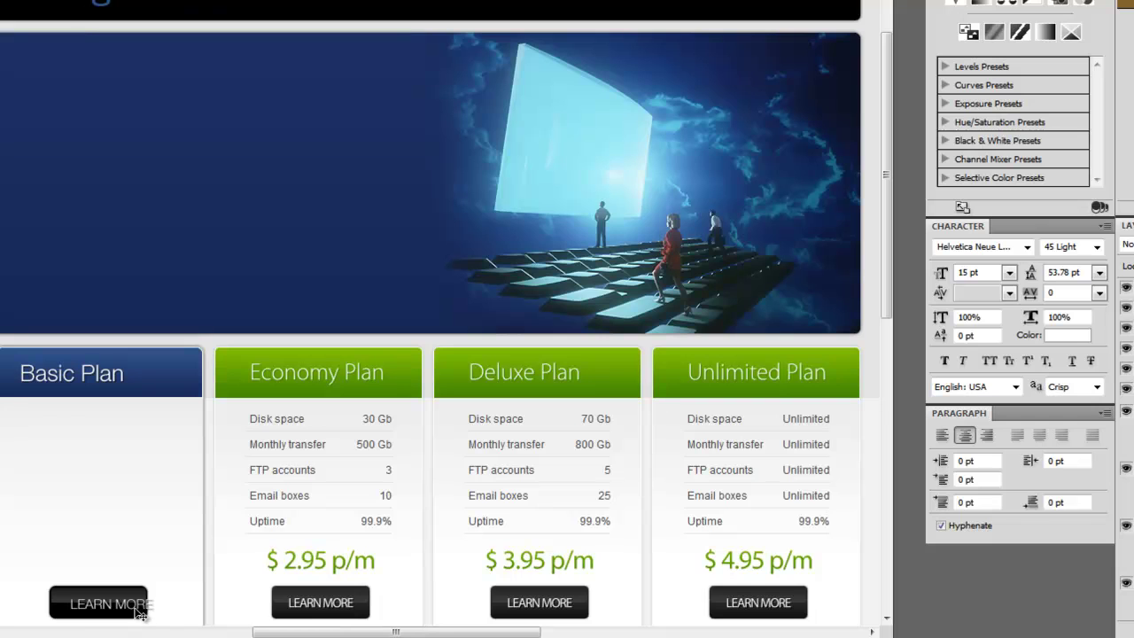
pyautogui.moveTo(138, 606); pyautogui.dragTo(124, 607)
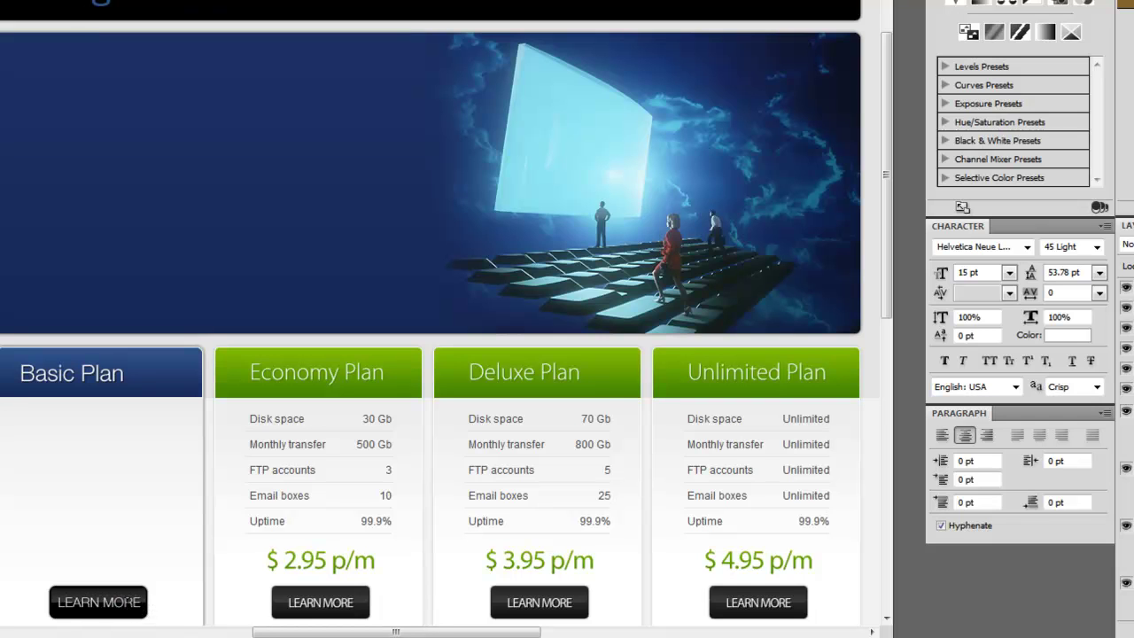
# - Set the LEARN MORE text's font style to 55 Roman
pyautogui.click(1097, 251)
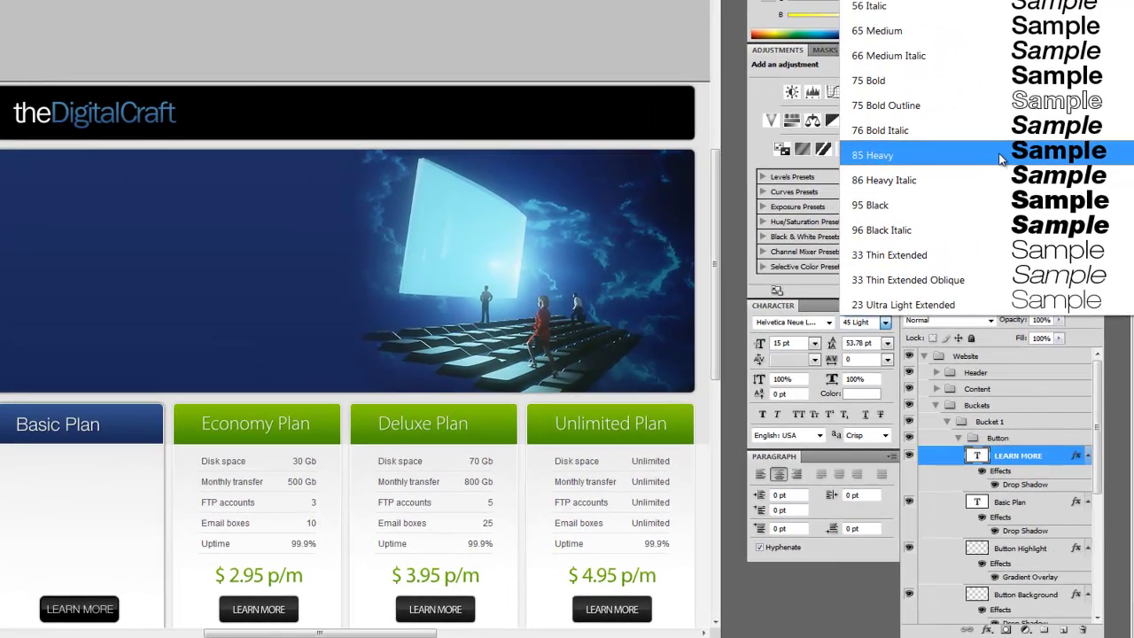
pyautogui.scroll(3, 1001, 156)
pyautogui.scroll(-8, 1001, 152)
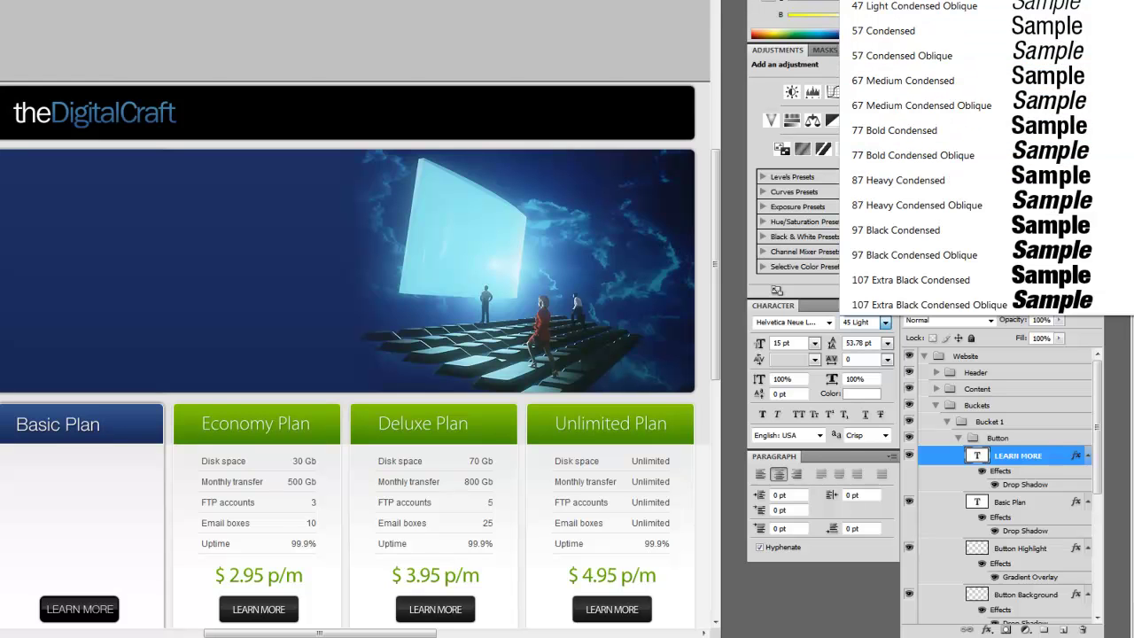
pyautogui.click(860, 35)
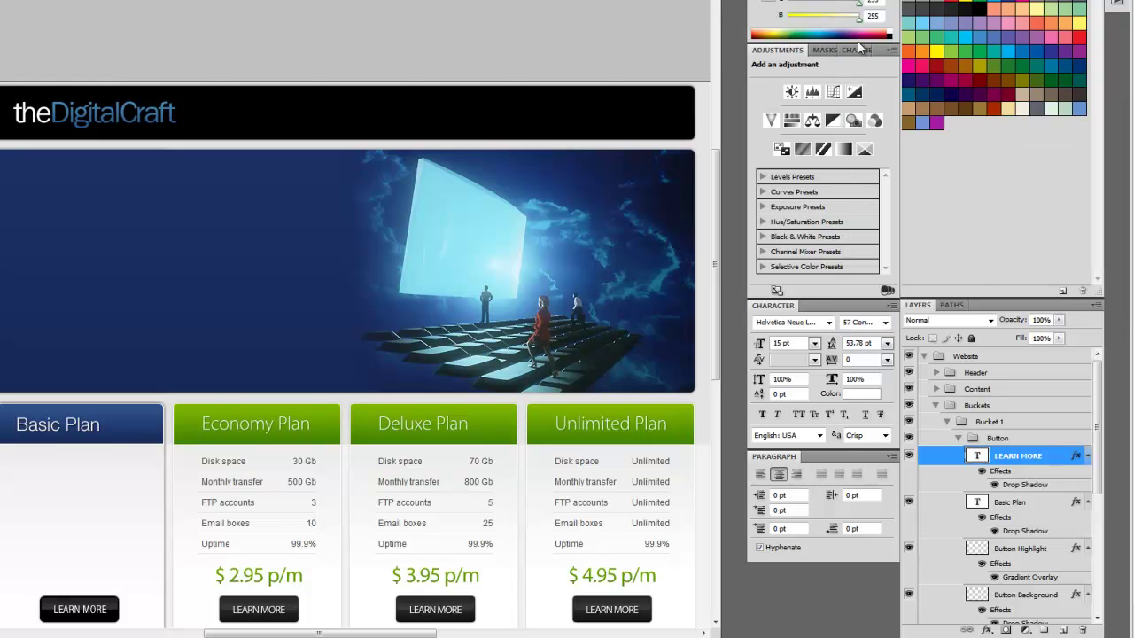
pyautogui.click(872, 322)
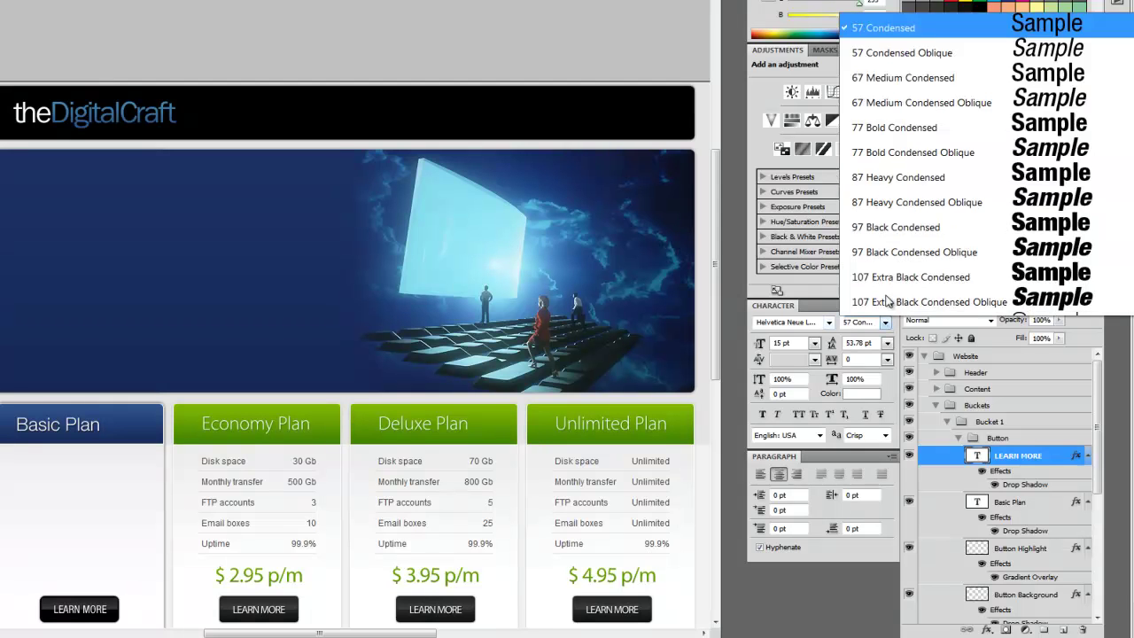
pyautogui.scroll(-1, 886, 48)
pyautogui.scroll(3, 886, 40)
pyautogui.click(873, 40)
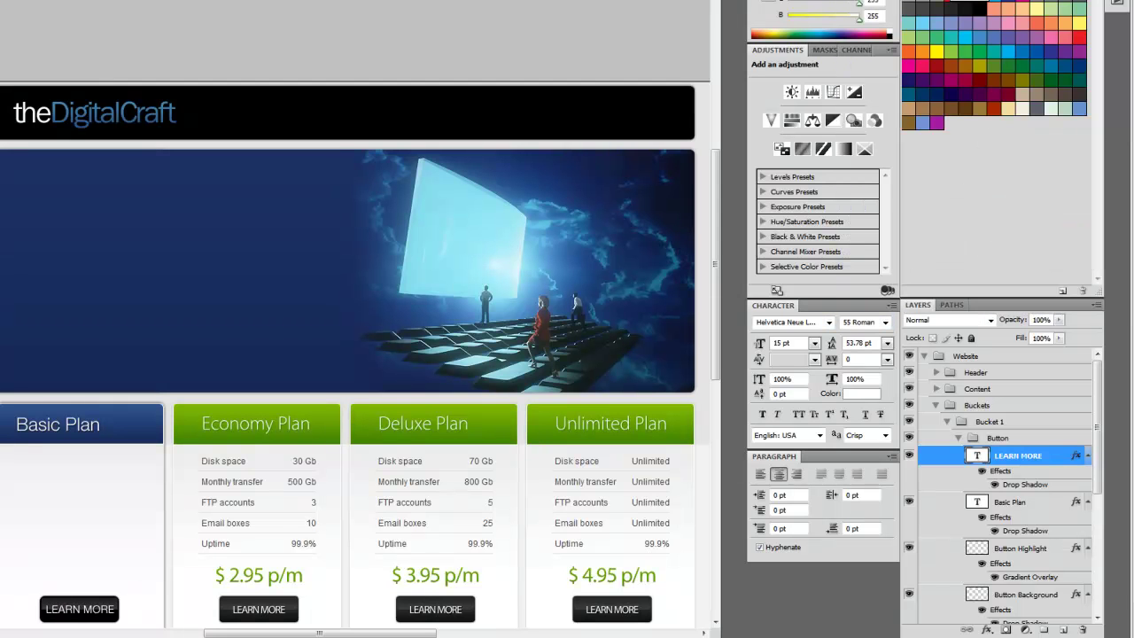
# - Tighten the button text's tracking to -75
pyautogui.click(889, 364)
pyautogui.click(841, 362)
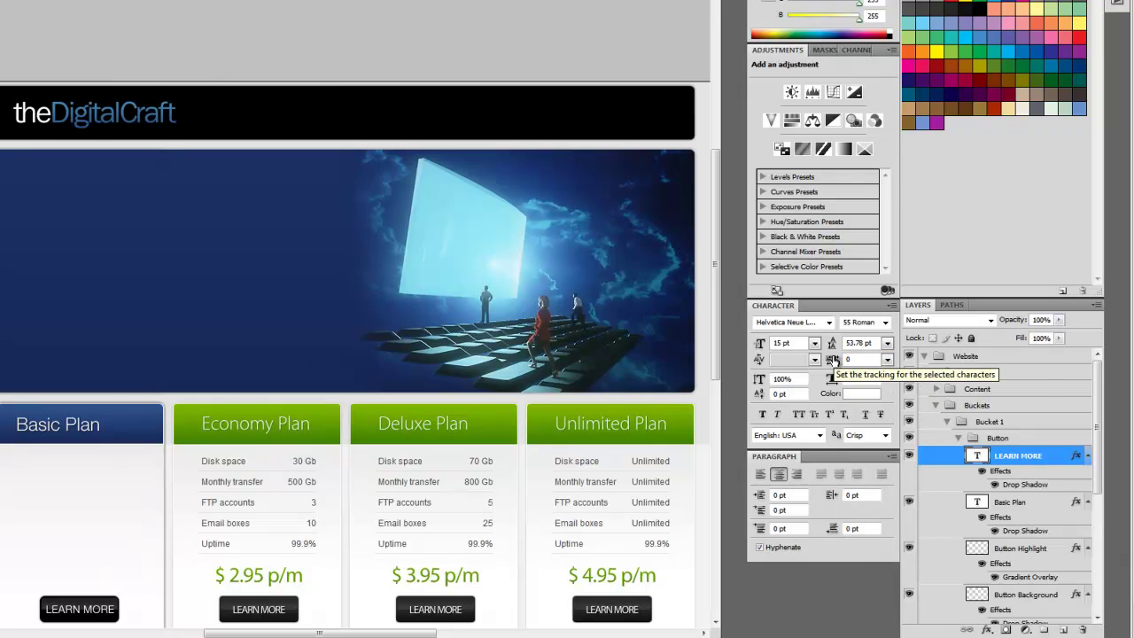
pyautogui.click(887, 359)
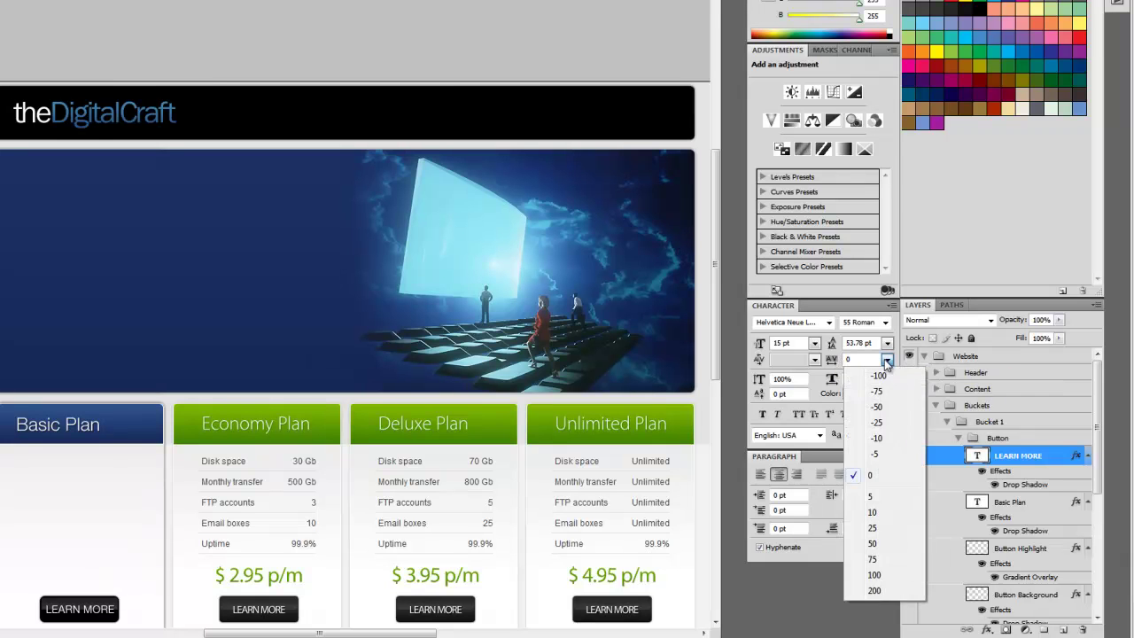
pyautogui.click(877, 424)
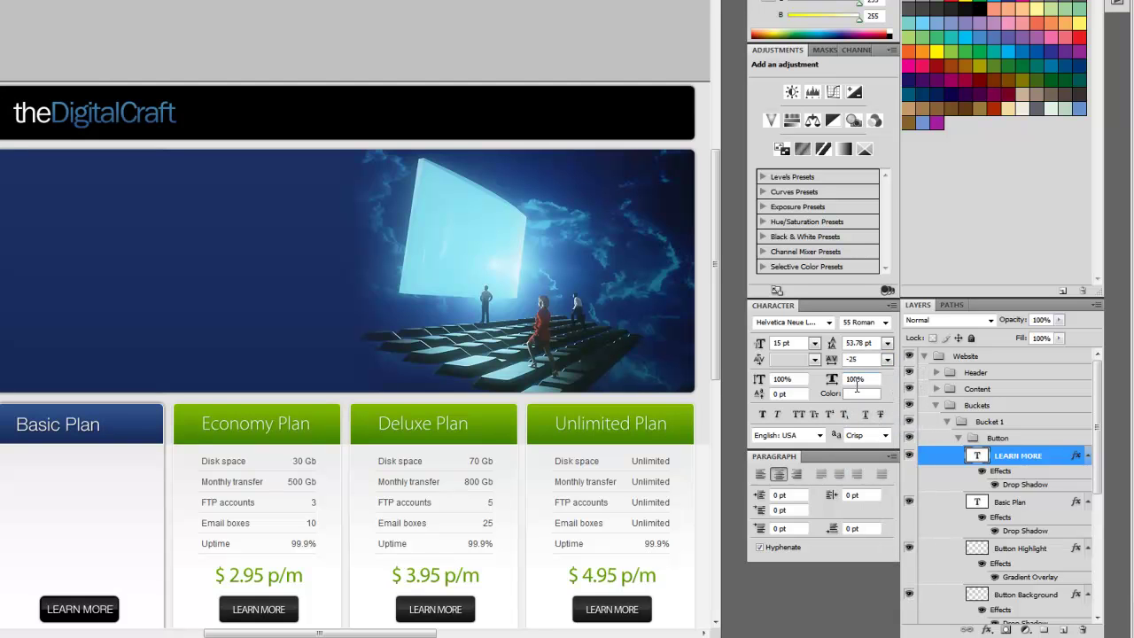
pyautogui.click(884, 358)
pyautogui.click(886, 413)
pyautogui.click(886, 360)
pyautogui.click(884, 399)
# - Size the LEARN MORE text to 14 pt and nudge it 1 px left to centre it
pyautogui.click(814, 342)
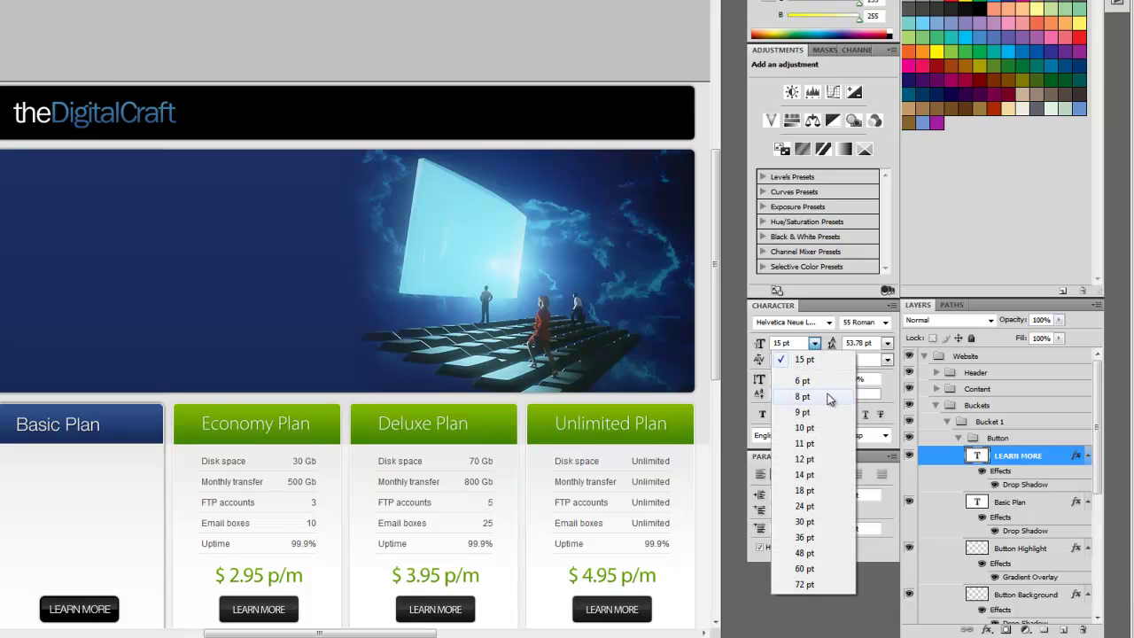
pyautogui.click(830, 459)
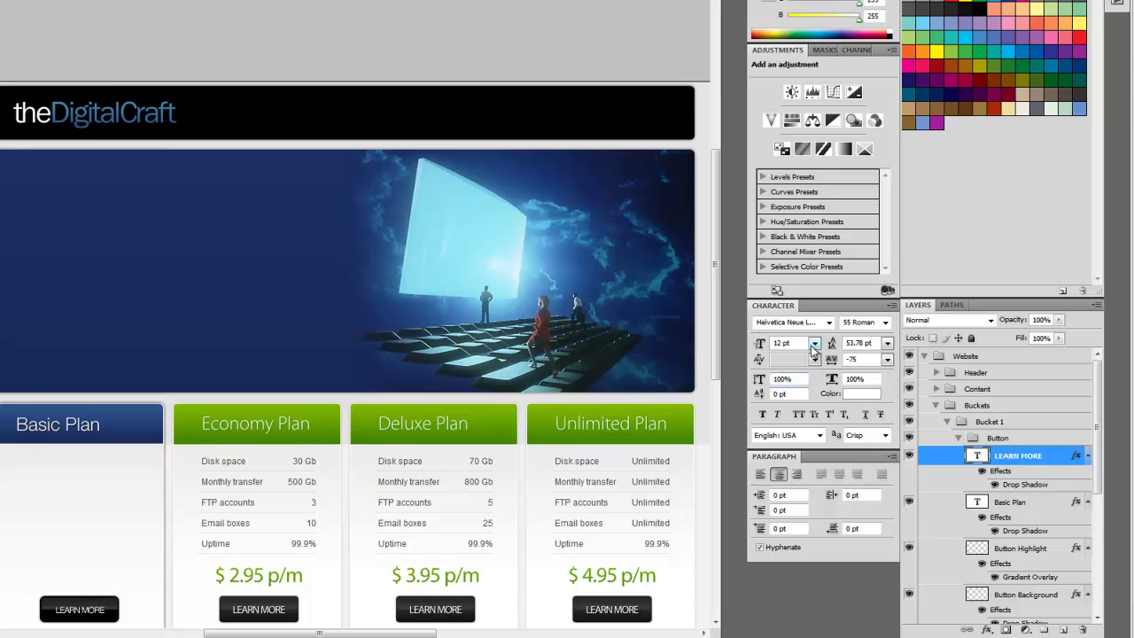
pyautogui.click(814, 343)
pyautogui.click(824, 476)
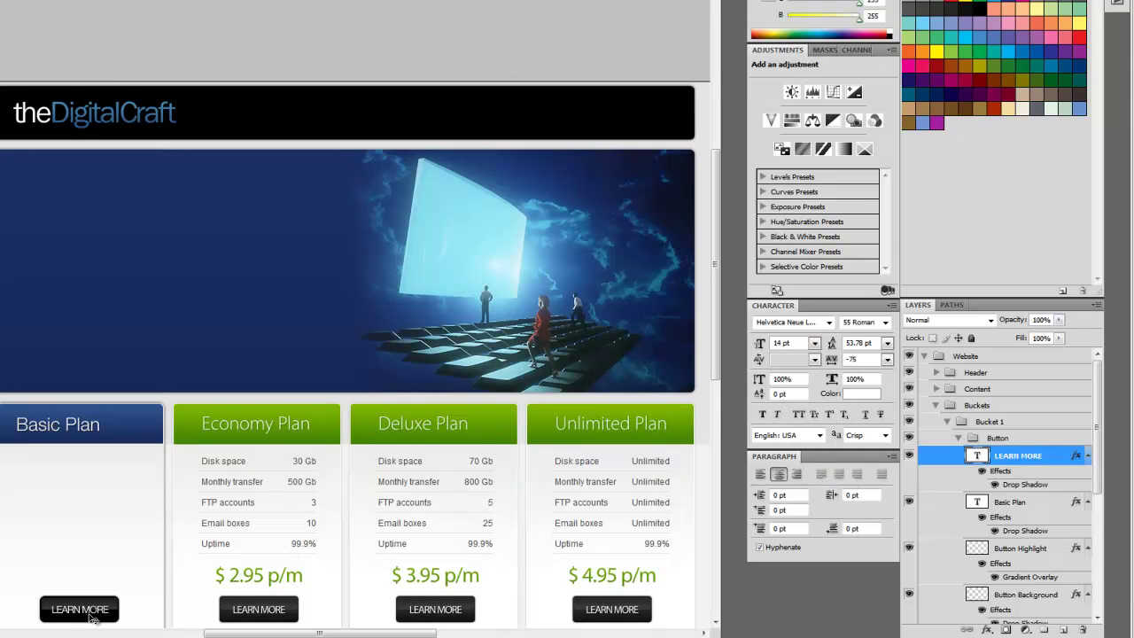
pyautogui.press('Left')
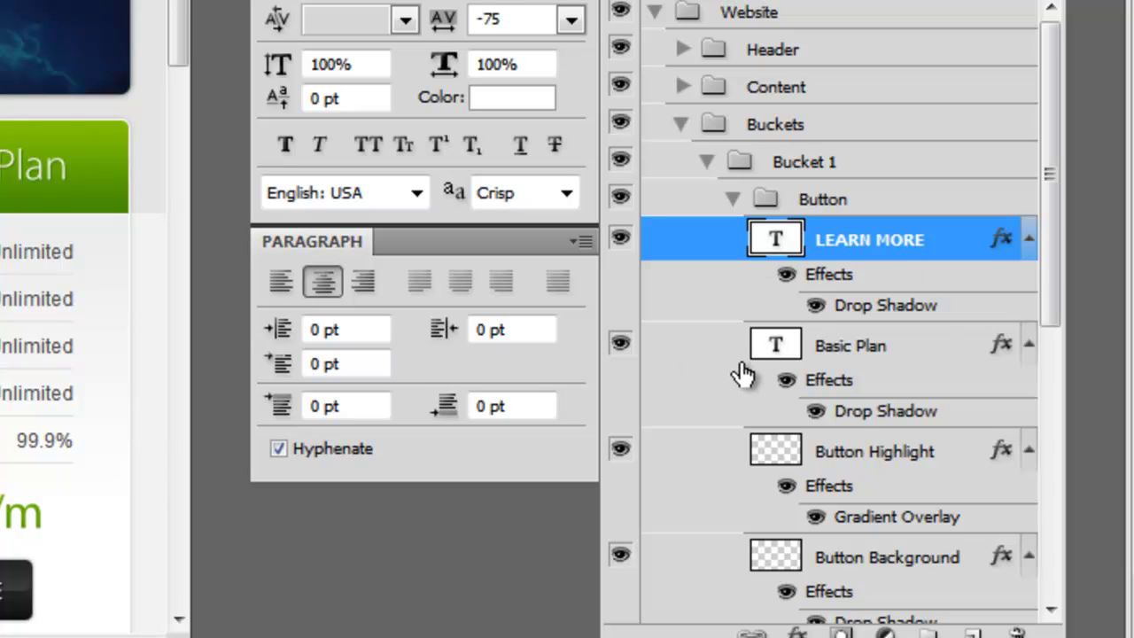
# - Move the Basic Plan heading out of the Button group and create a new group named Header
pyautogui.click(773, 349)
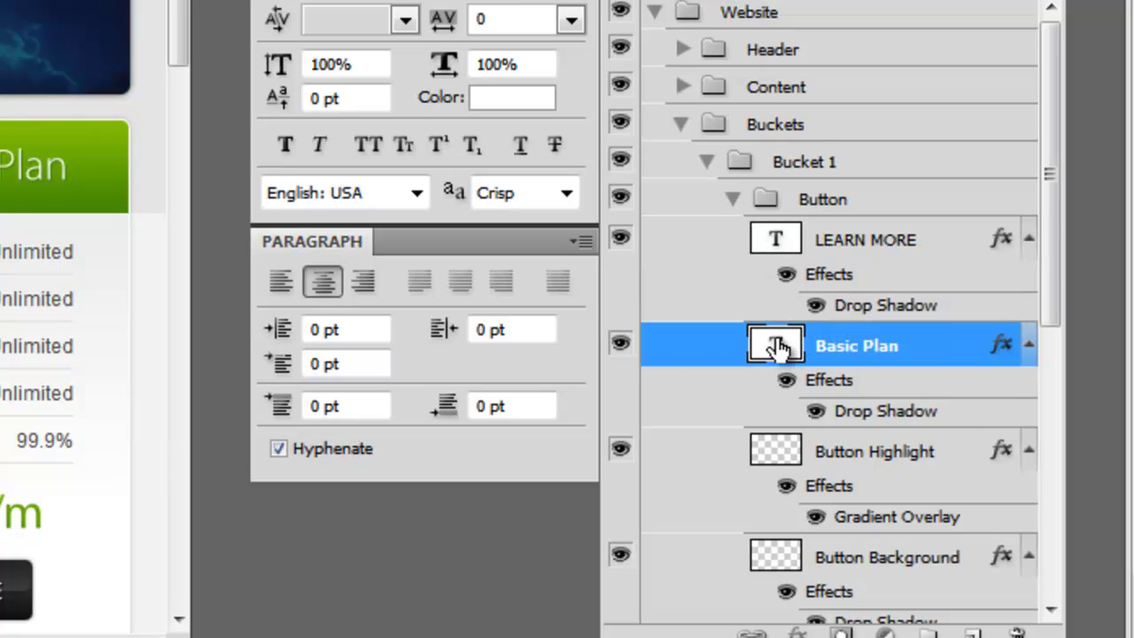
pyautogui.moveTo(770, 344); pyautogui.dragTo(789, 183)
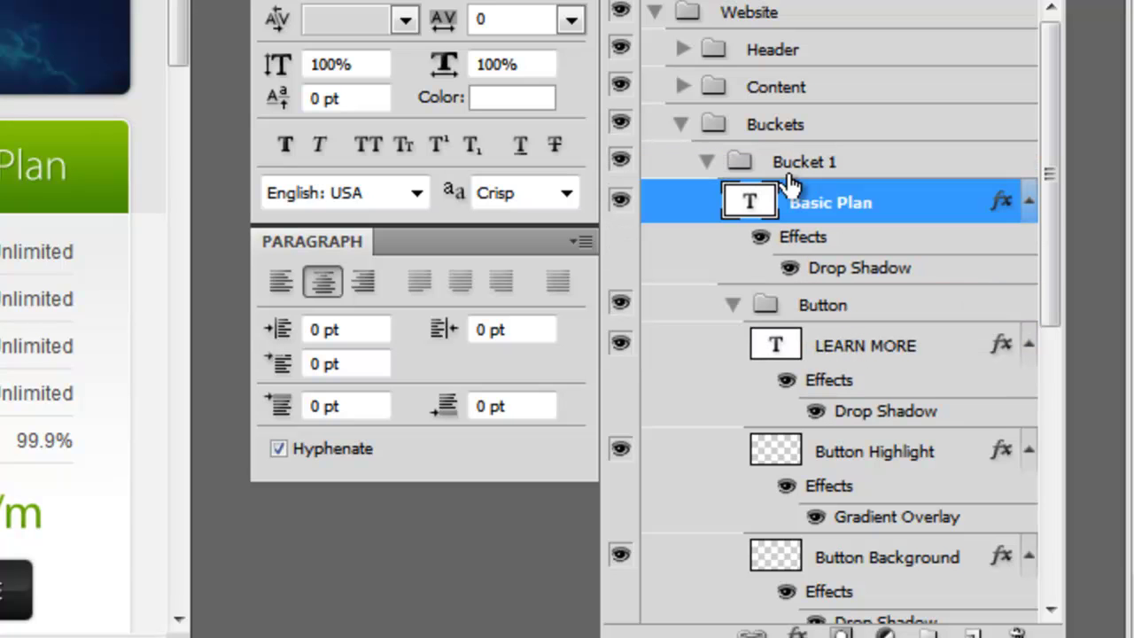
pyautogui.click(735, 304)
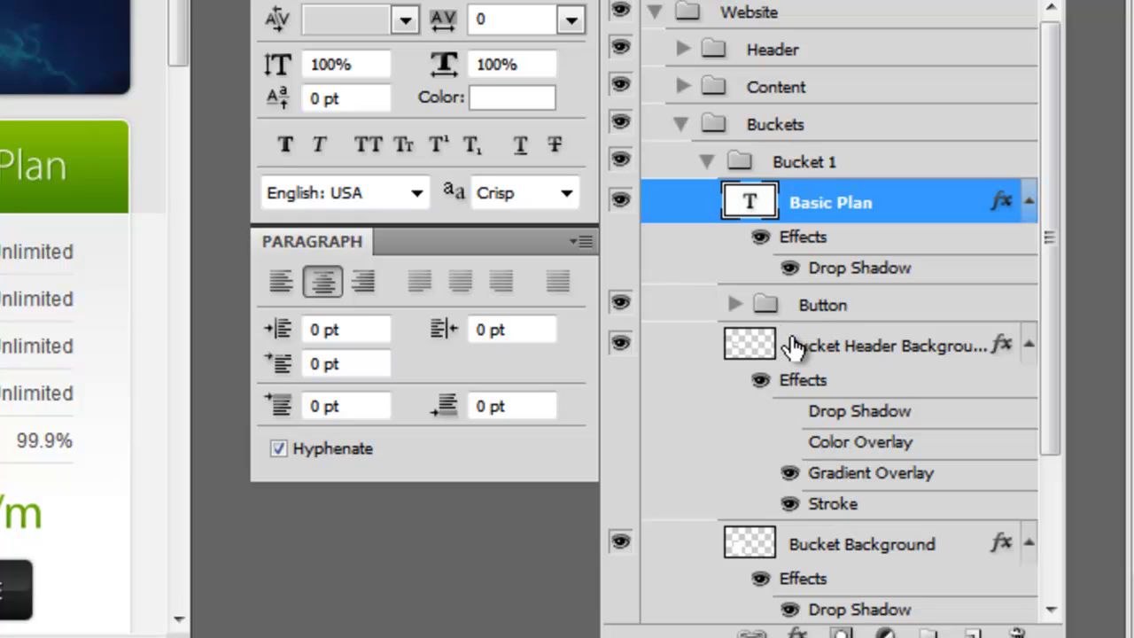
pyautogui.click(806, 305)
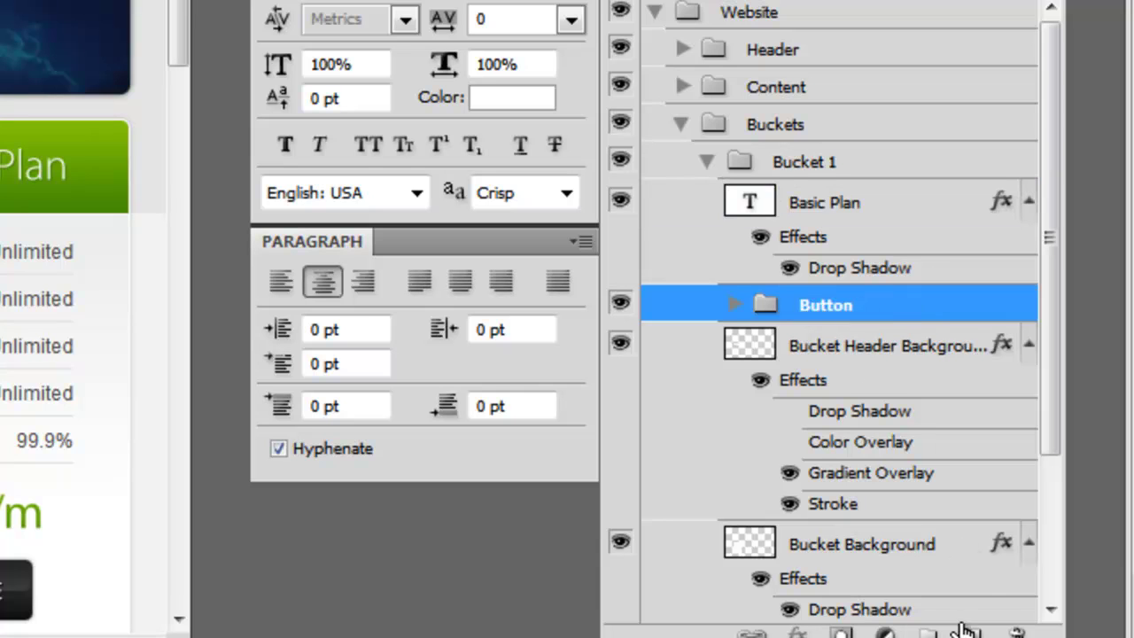
pyautogui.click(928, 632)
pyautogui.doubleClick(806, 307)
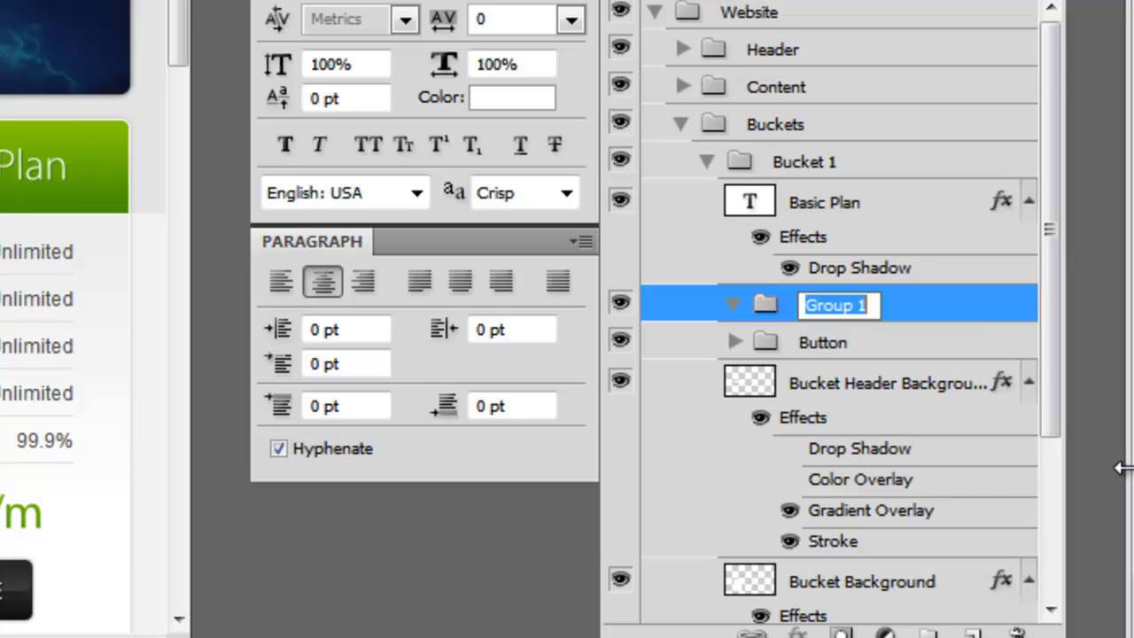
pyautogui.write('Header')
pyautogui.press('Return')
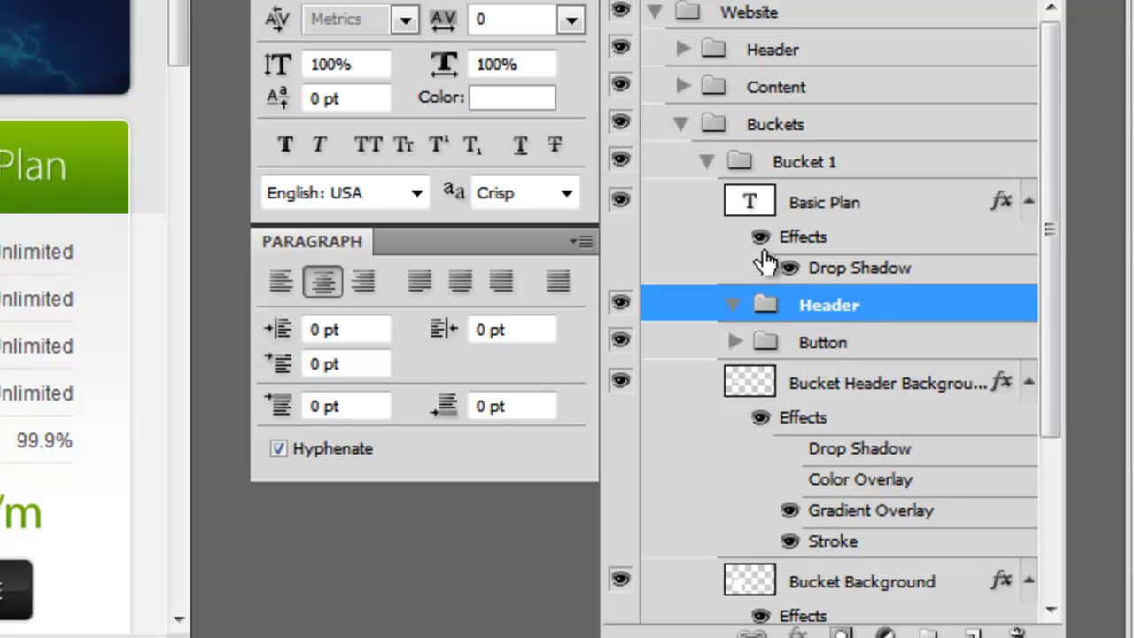
# - Put Basic Plan and the Bucket Header Background layers into the Header group
pyautogui.moveTo(762, 204); pyautogui.dragTo(784, 310)
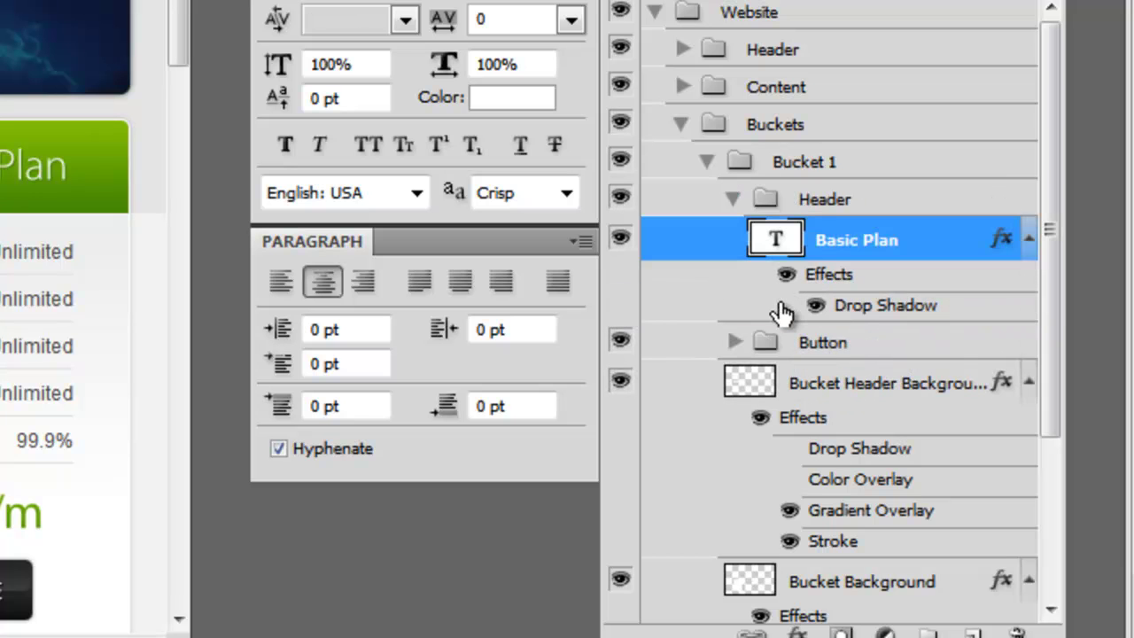
pyautogui.moveTo(749, 381); pyautogui.dragTo(820, 233)
pyautogui.click(734, 199)
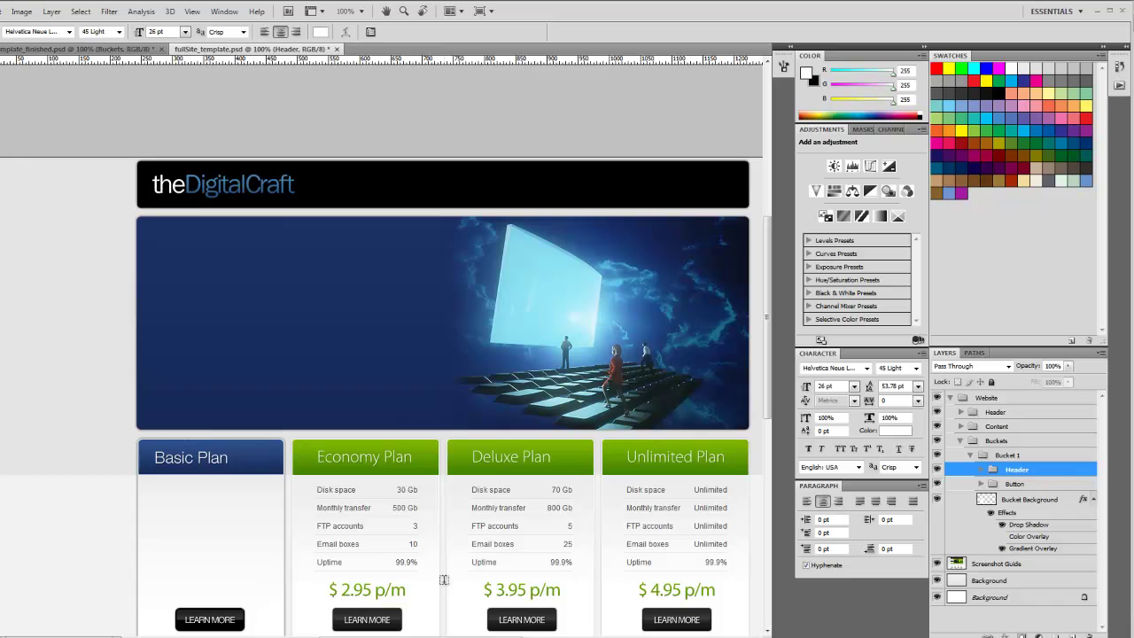
# - Duplicate the Basic Plan title down into the card just above the LEARN MORE button
pyautogui.click(980, 470)
pyautogui.click(1000, 483)
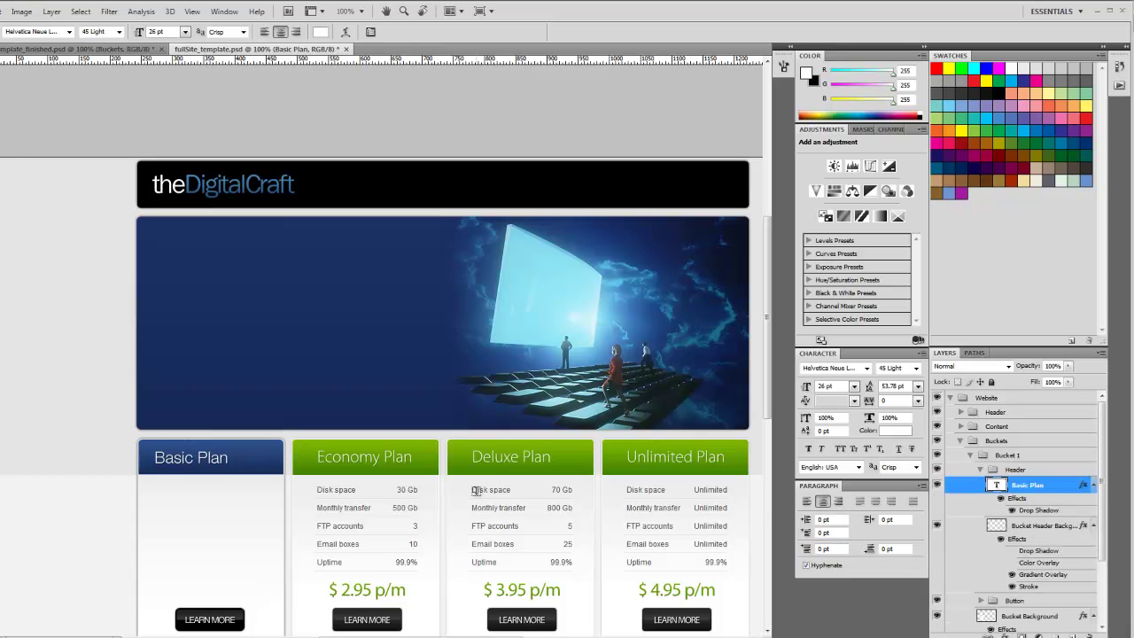
pyautogui.moveTo(208, 462); pyautogui.dragTo(226, 595)
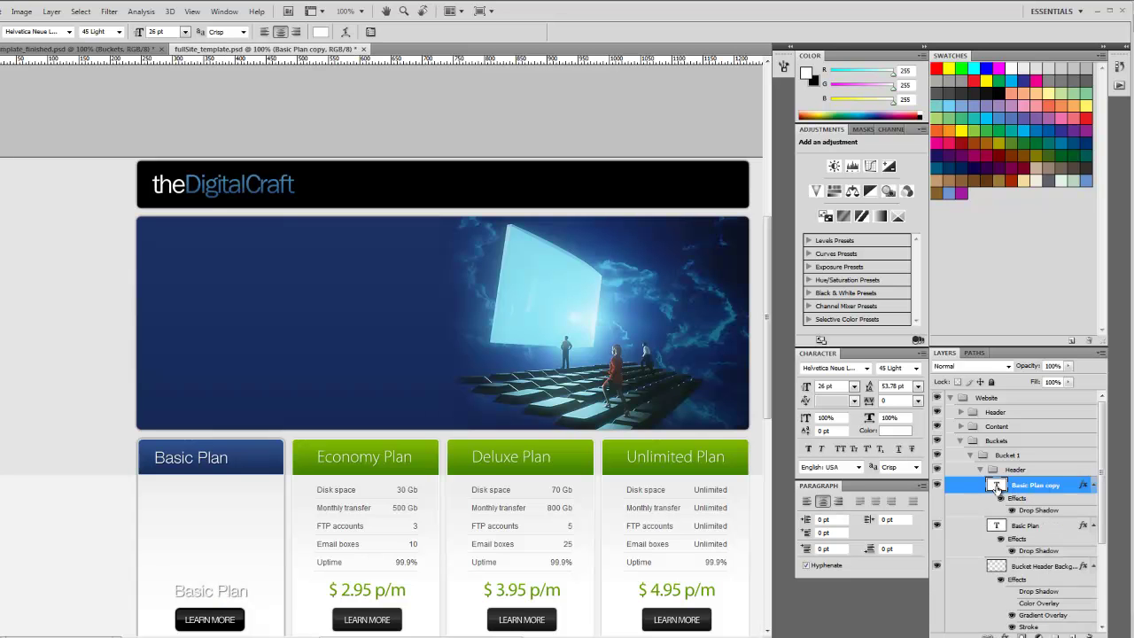
# - Move the Basic Plan copy out of Header, below the Button group, and change it to '$ 1.95 p/m'
pyautogui.moveTo(997, 488); pyautogui.dragTo(968, 459)
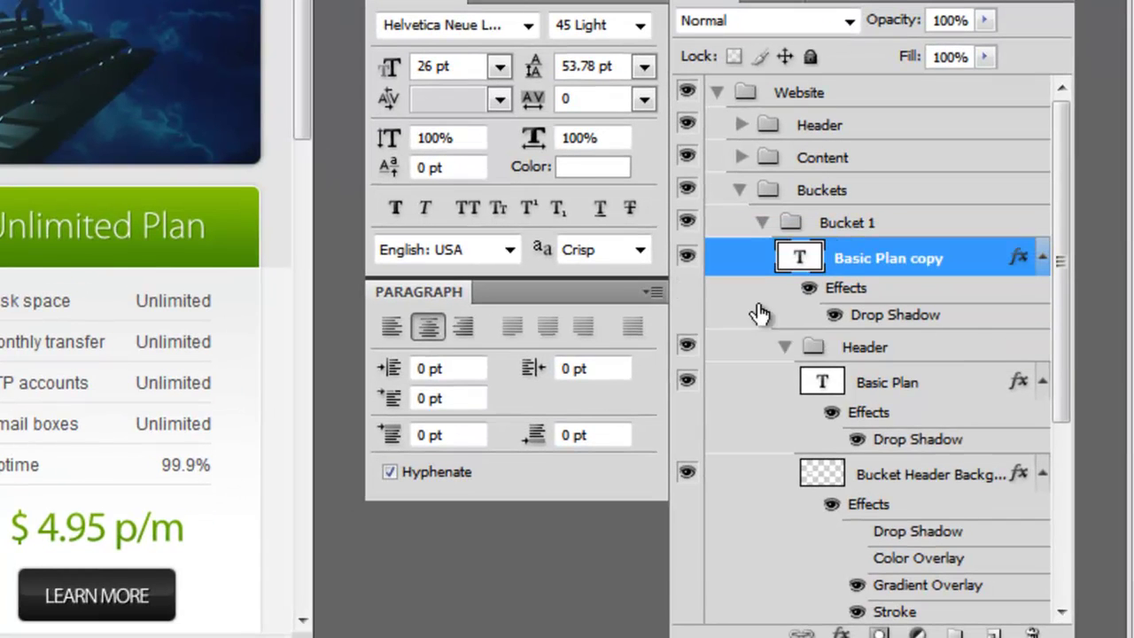
pyautogui.click(785, 347)
pyautogui.moveTo(801, 258); pyautogui.dragTo(806, 390)
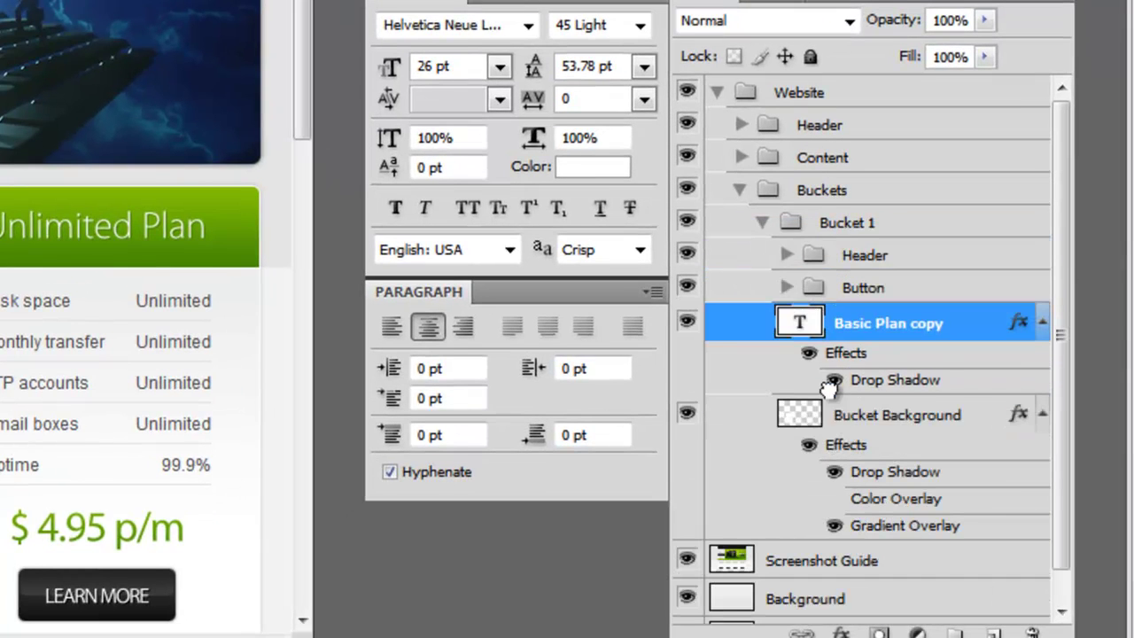
pyautogui.doubleClick(800, 324)
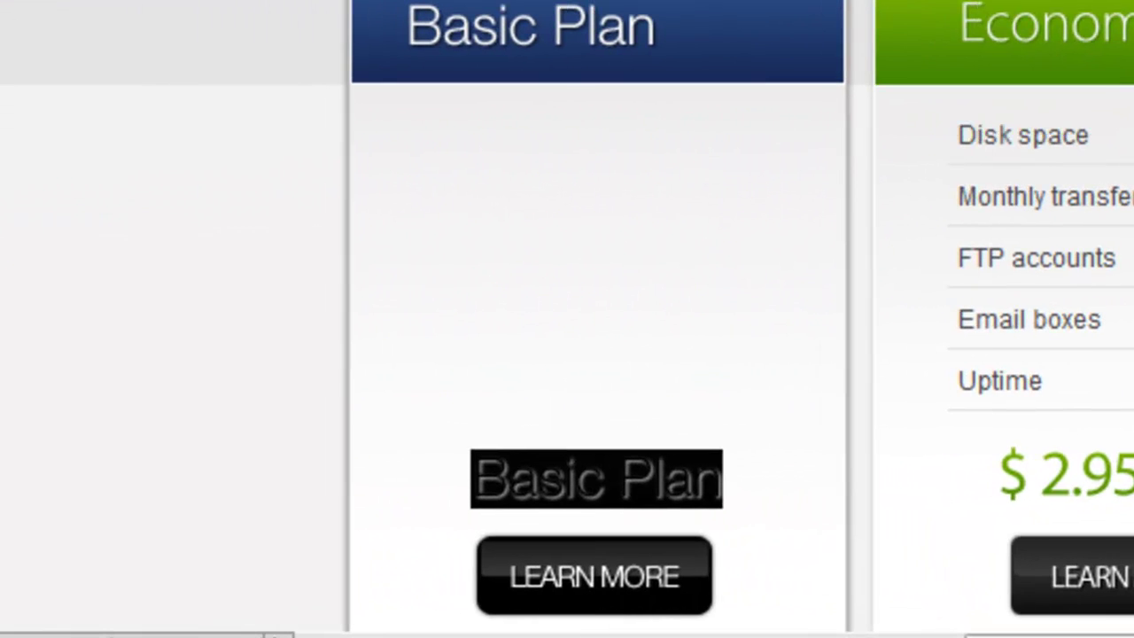
pyautogui.write('$ 1')
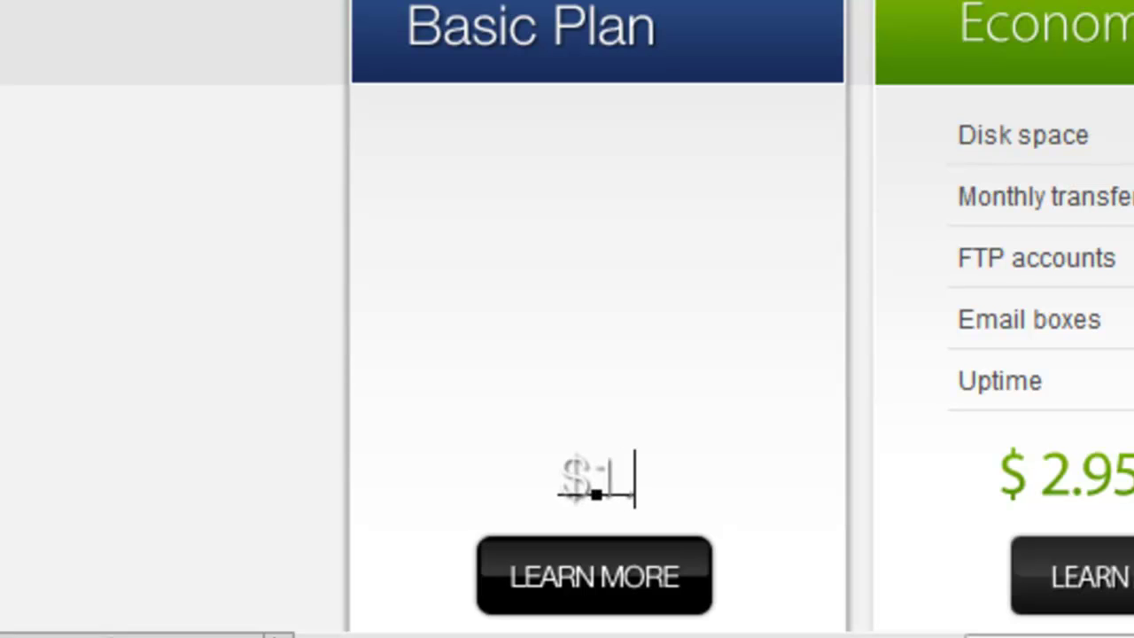
pyautogui.write('.95')
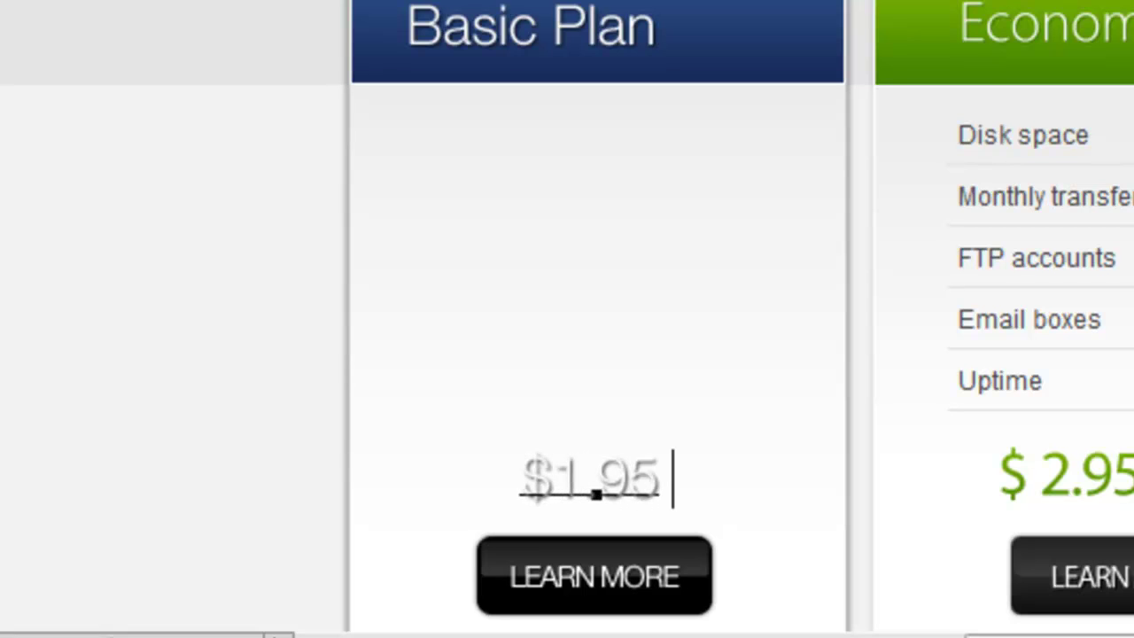
pyautogui.write(' p/m')
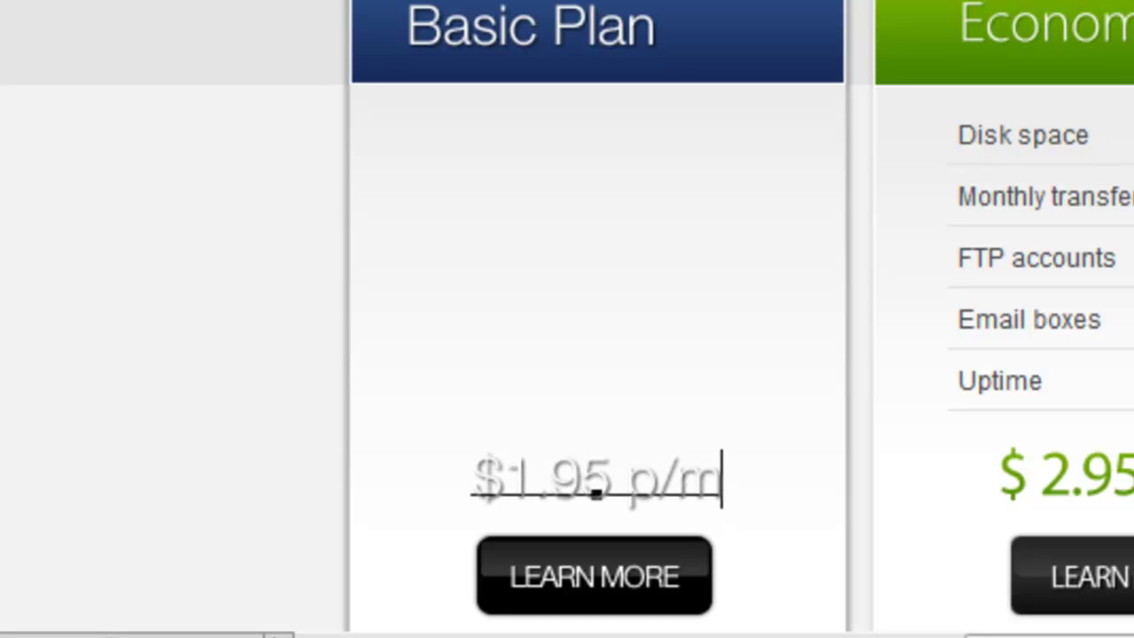
pyautogui.hotkey('ctrl', 'Return')
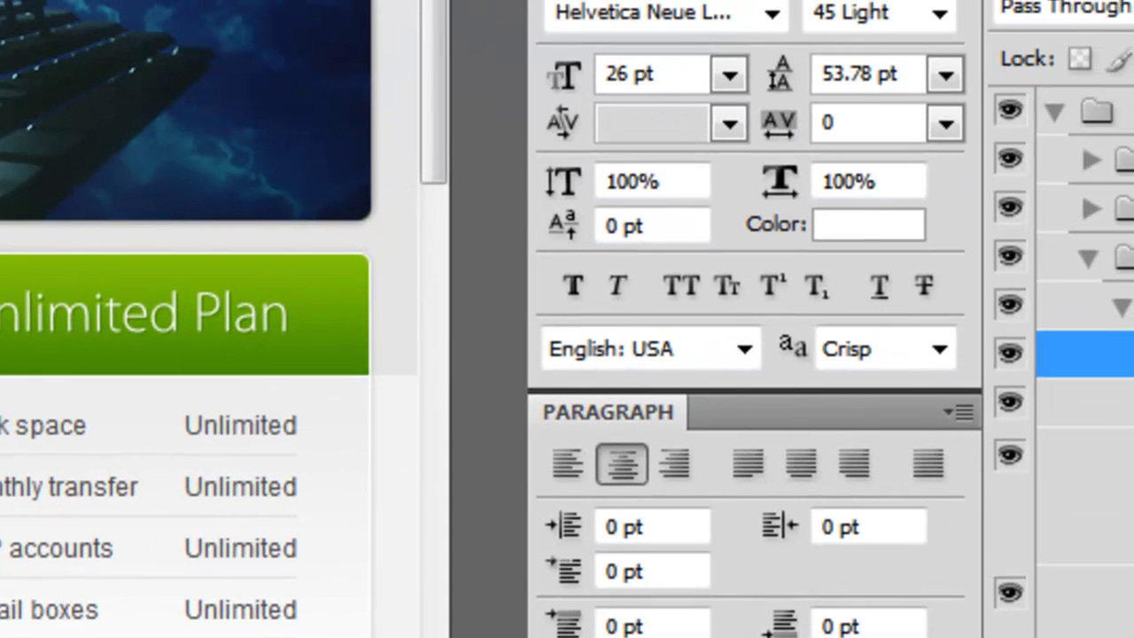
# - Colour the price text dark blue, sampled from the page
pyautogui.click(1085, 456)
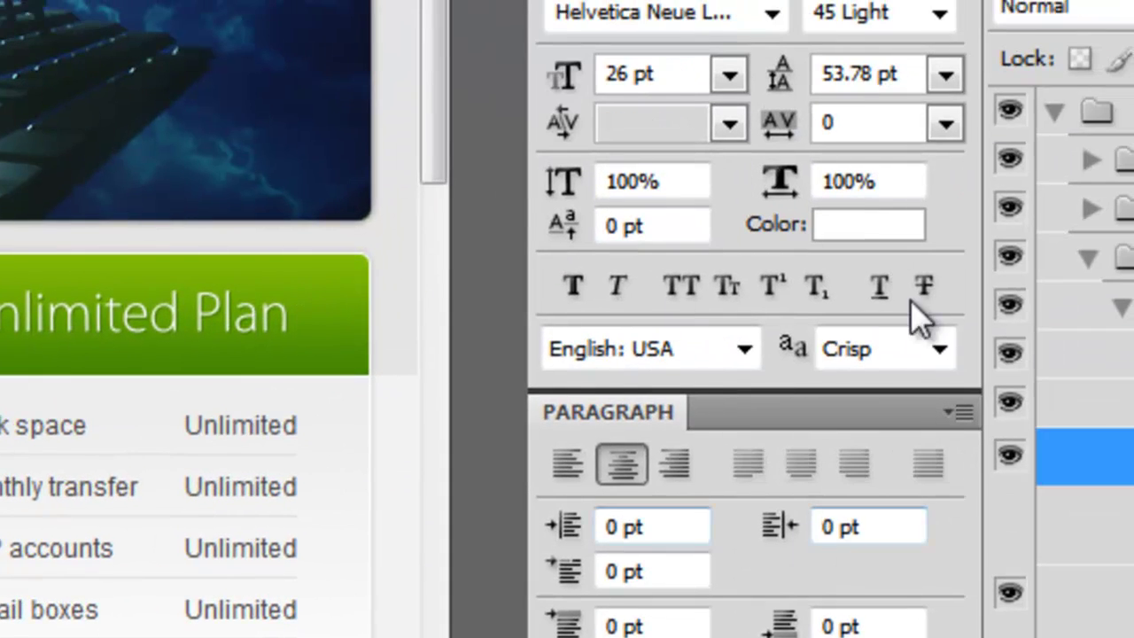
pyautogui.click(869, 224)
pyautogui.click(35, 292)
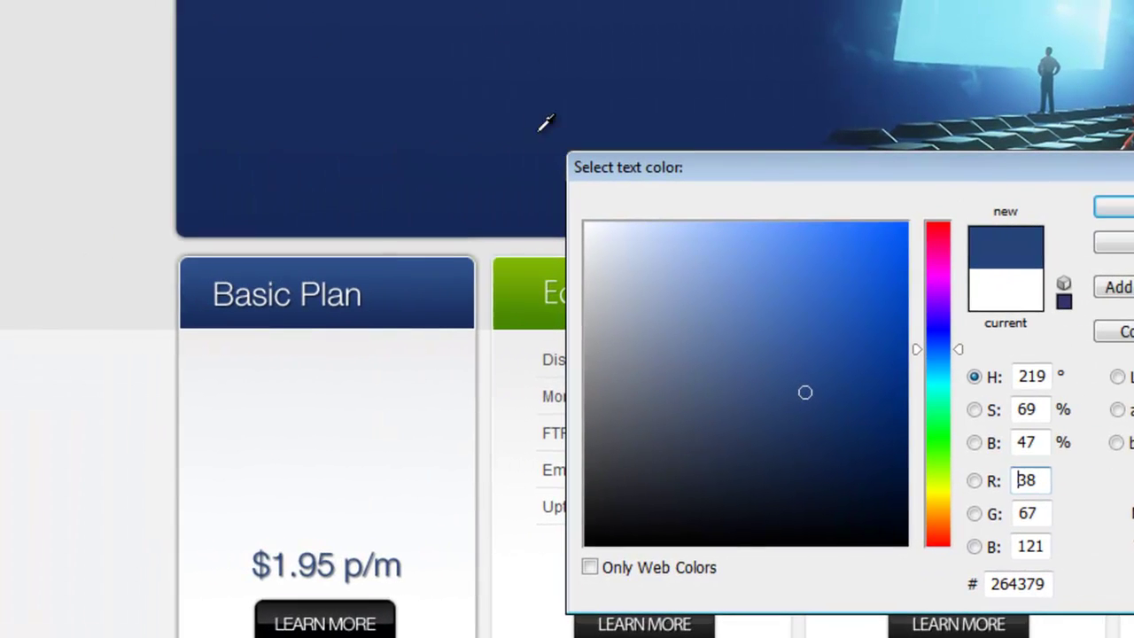
pyautogui.moveTo(813, 392)
pyautogui.mouseDown()
pyautogui.moveTo(826, 410)
pyautogui.moveTo(798, 363)
pyautogui.moveTo(804, 373)
pyautogui.mouseUp()
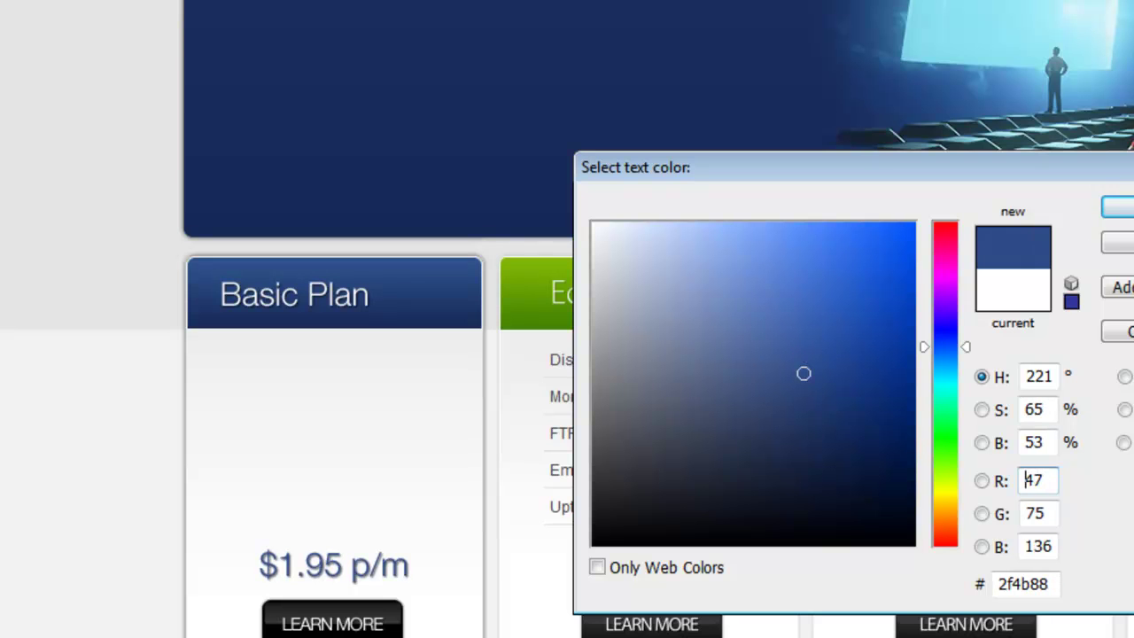
pyautogui.click(1118, 207)
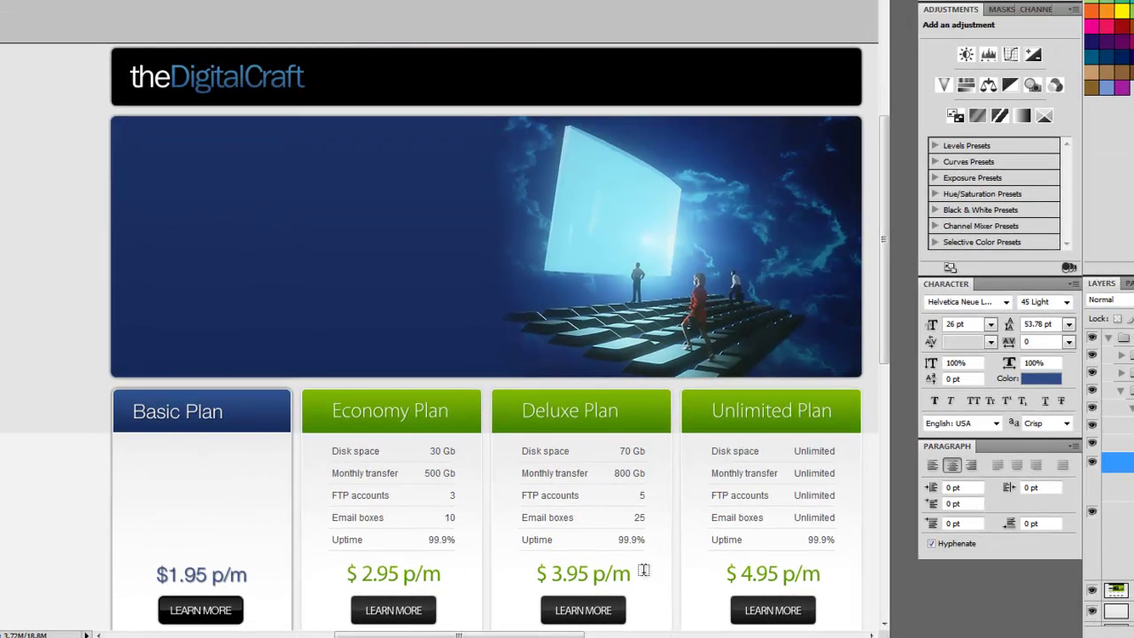
# - Set the price's tracking to 25 and cancel an accidental new text layer
pyautogui.click(1069, 342)
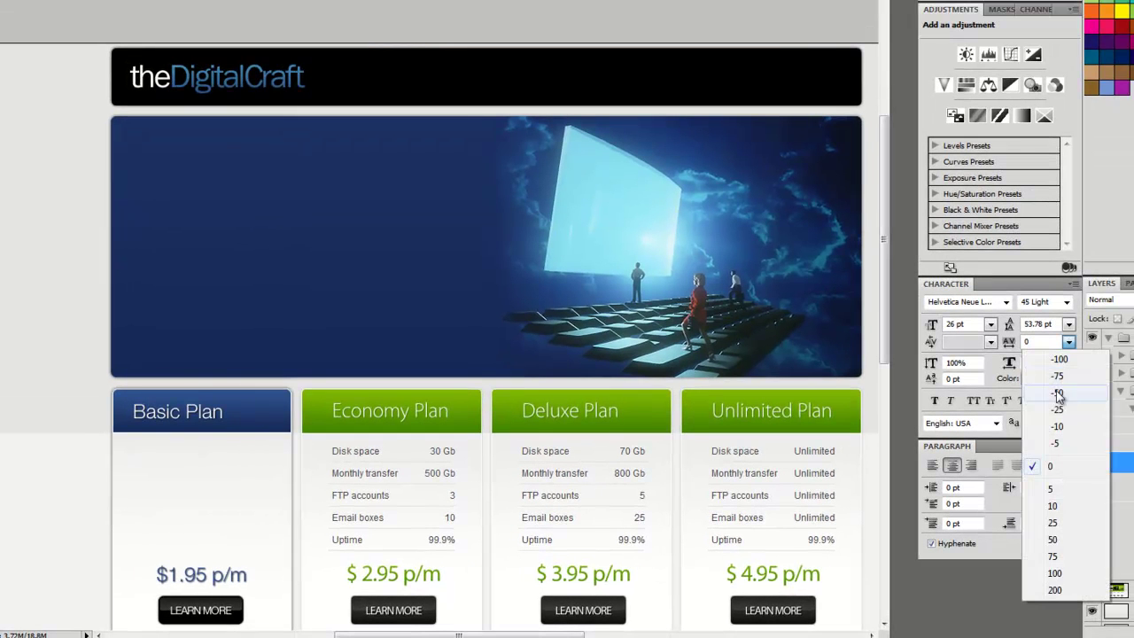
pyautogui.click(1064, 521)
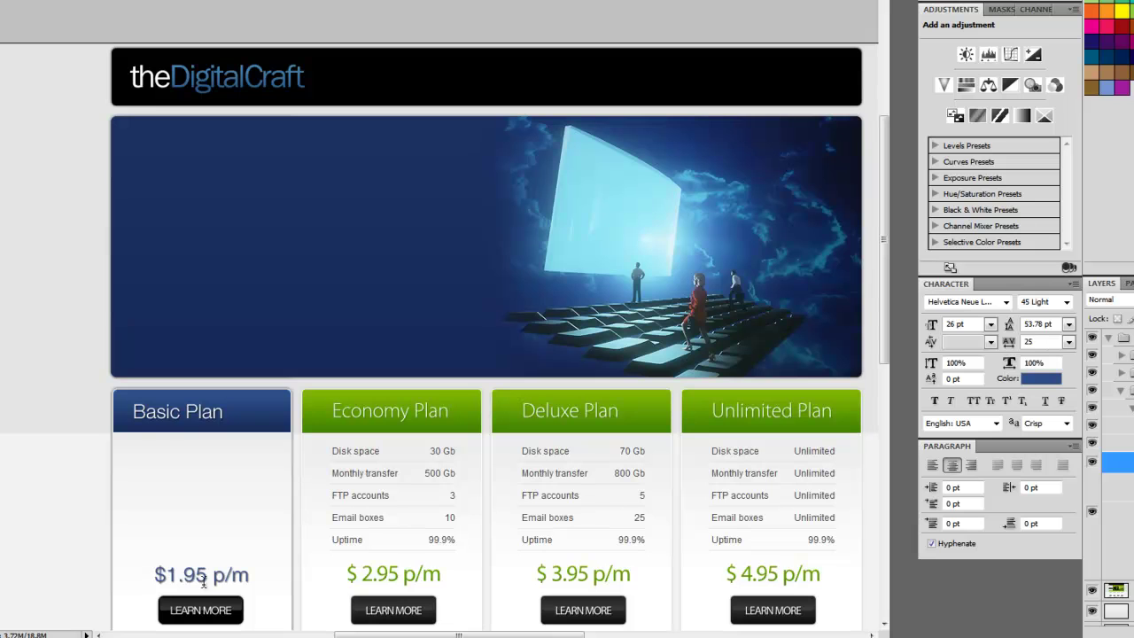
pyautogui.click(151, 598)
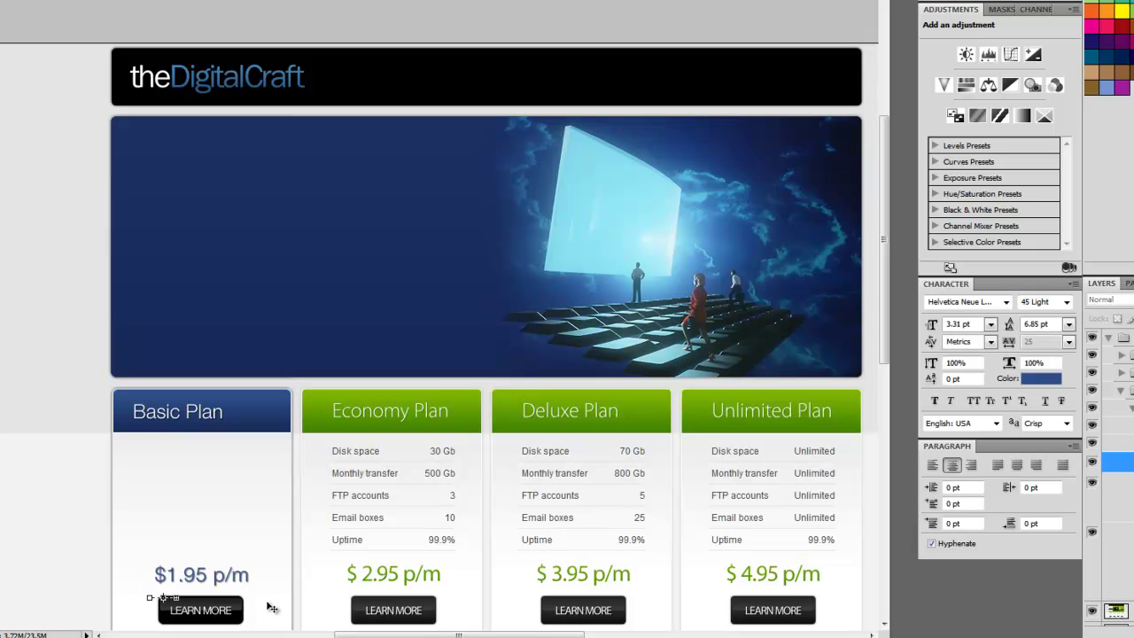
pyautogui.press('Escape')
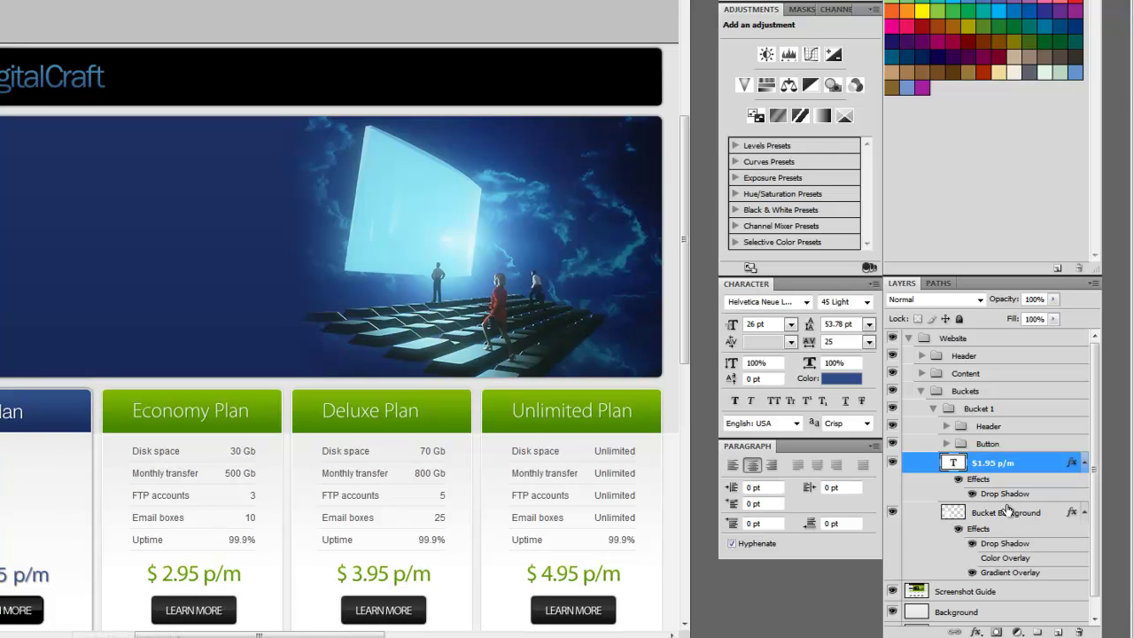
# - Turn off the price's drop shadow and switch its font style to 55 Roman
pyautogui.click(973, 493)
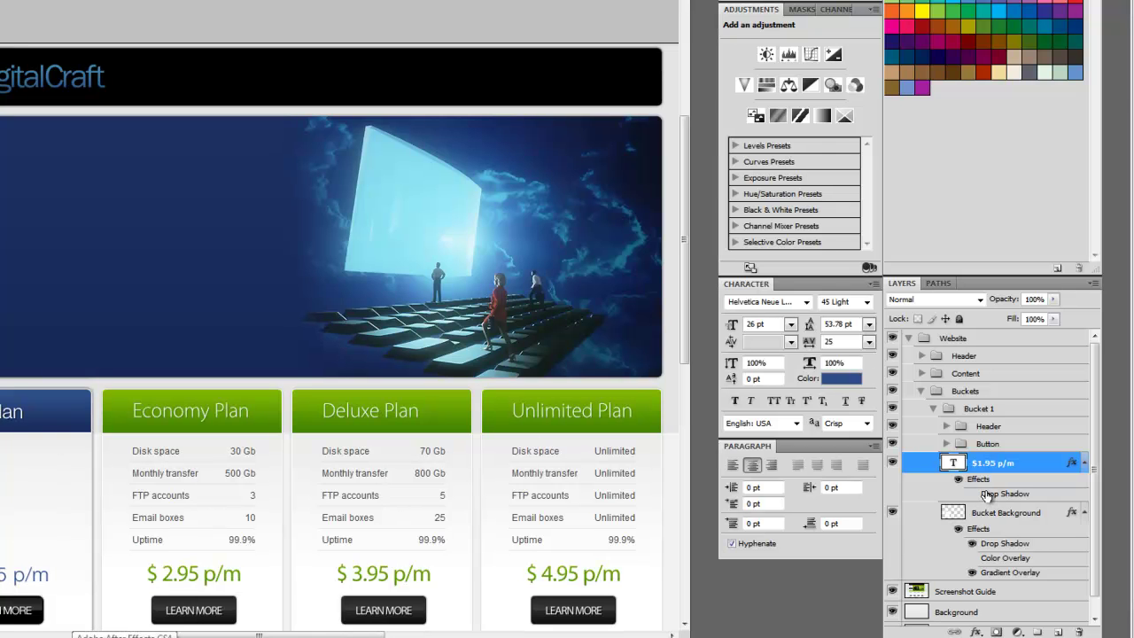
pyautogui.click(864, 303)
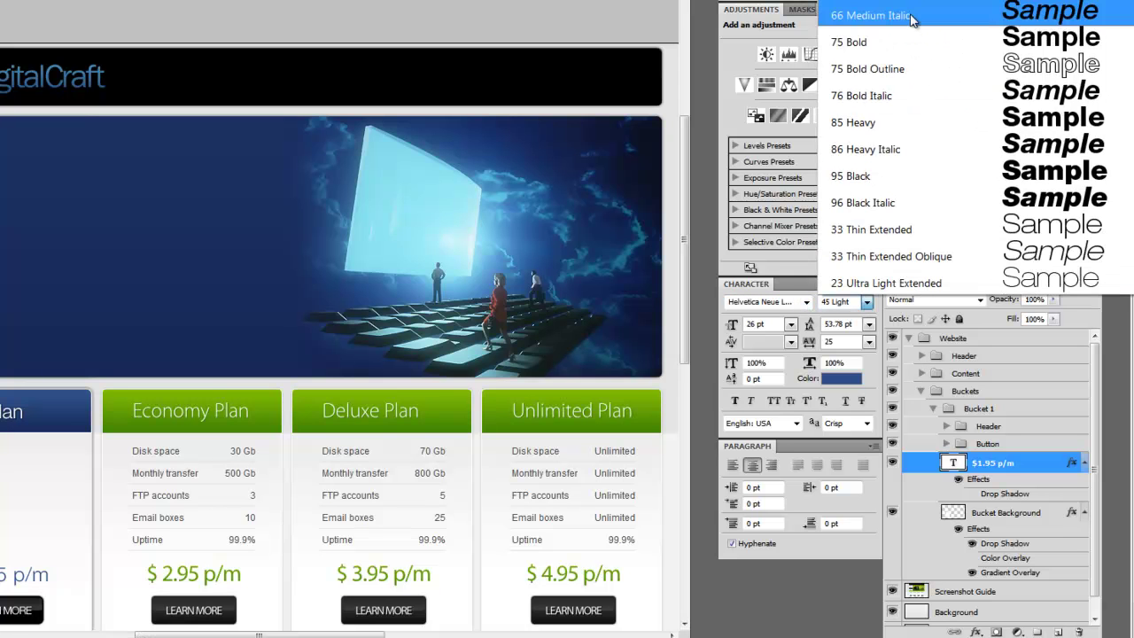
pyautogui.press('Down')
pyautogui.press('Down')
pyautogui.press('Return')
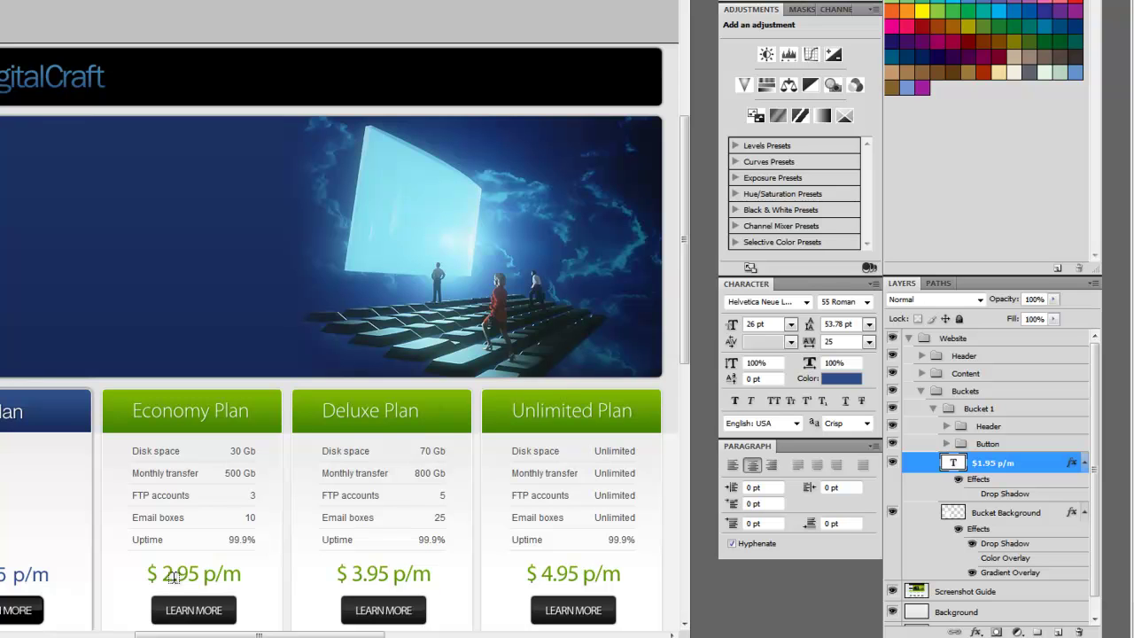
# - Add a Gradient Overlay to the price with its right colour stop set to light grey
pyautogui.doubleClick(1017, 442)
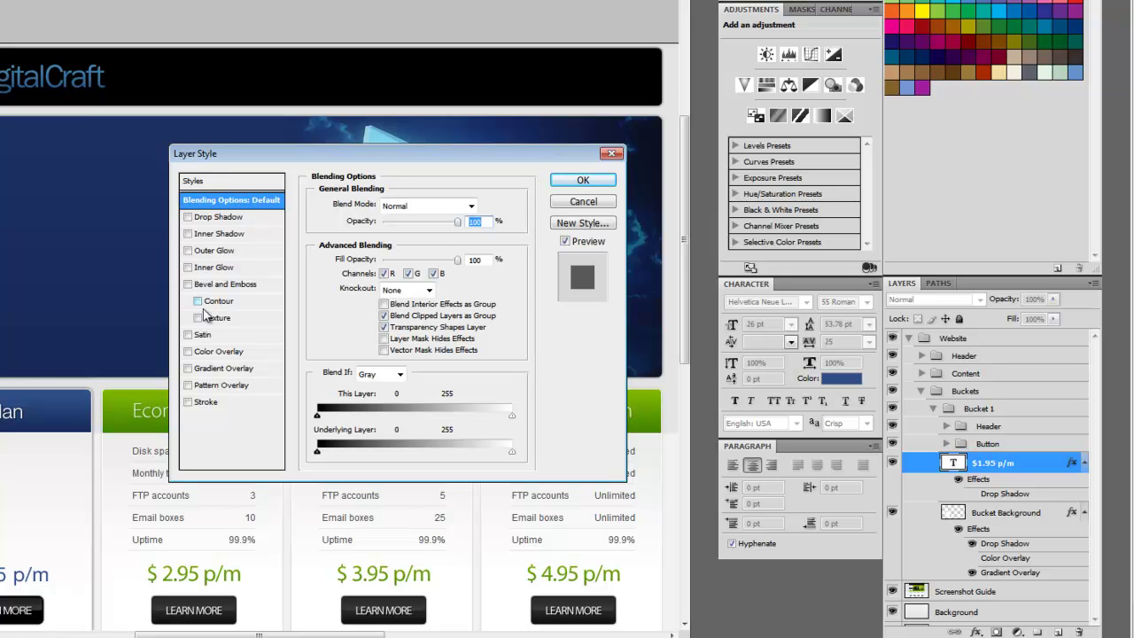
pyautogui.click(217, 368)
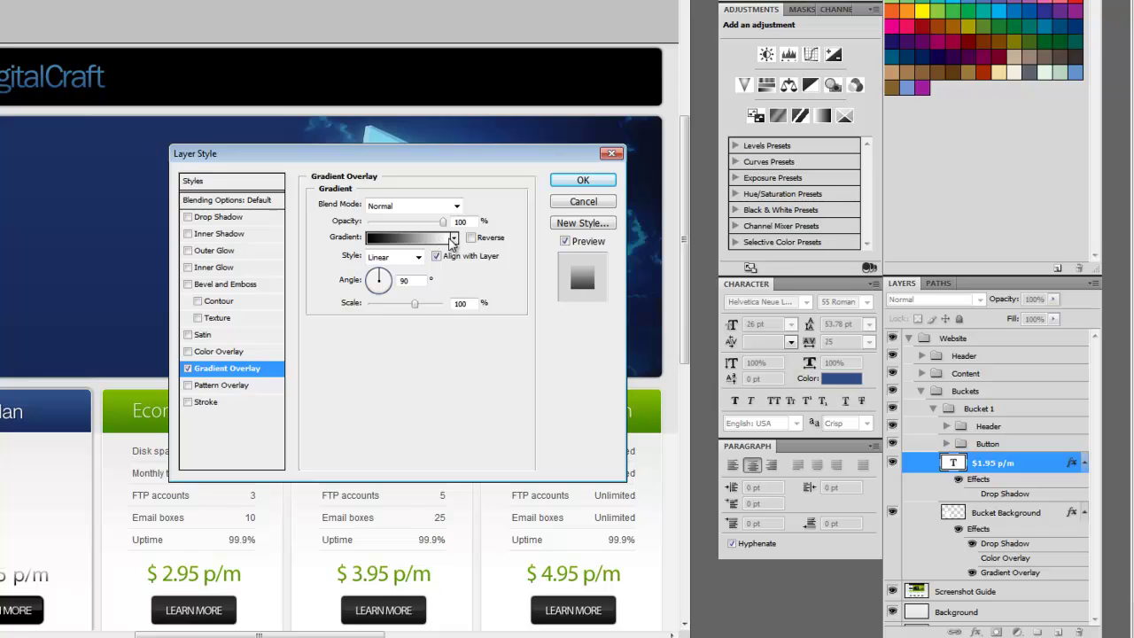
pyautogui.click(439, 244)
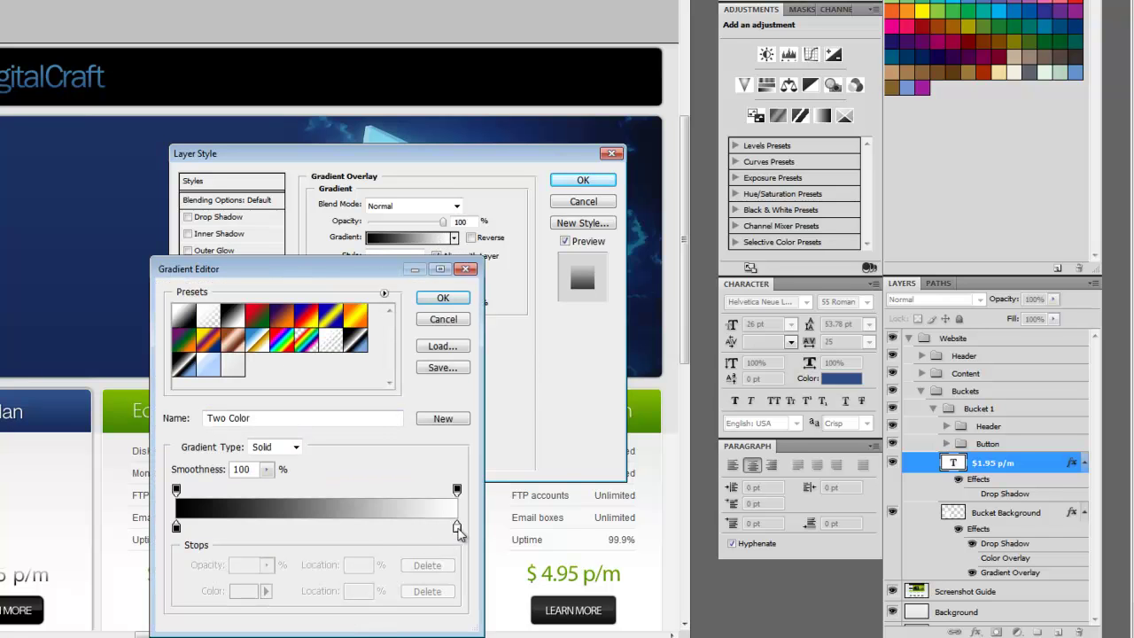
pyautogui.click(457, 527)
pyautogui.doubleClick(457, 527)
pyautogui.moveTo(174, 437); pyautogui.dragTo(157, 389)
pyautogui.click(509, 359)
pyautogui.click(441, 295)
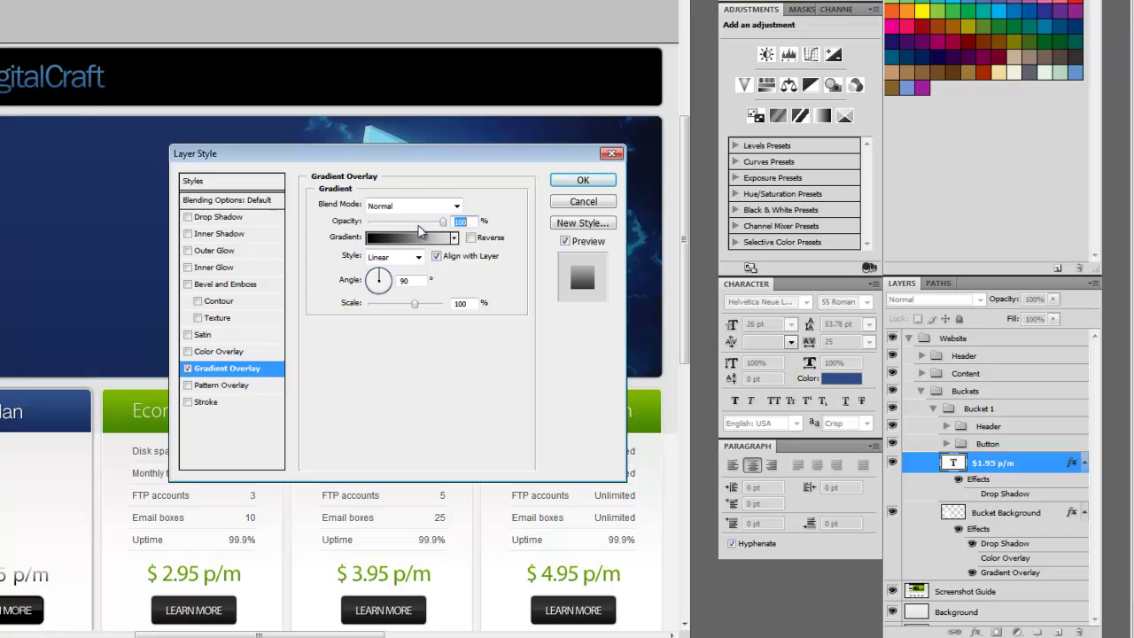
# - Blend the gradient overlay as Overlay at about 50% opacity and confirm
pyautogui.click(410, 209)
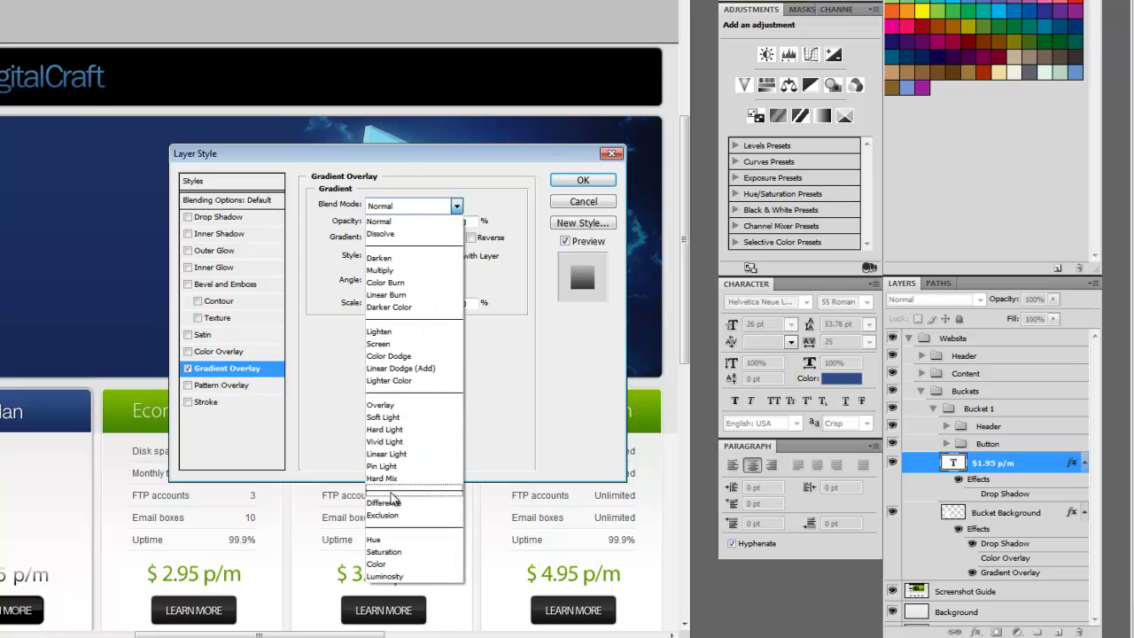
pyautogui.click(380, 405)
pyautogui.moveTo(398, 223); pyautogui.dragTo(404, 223)
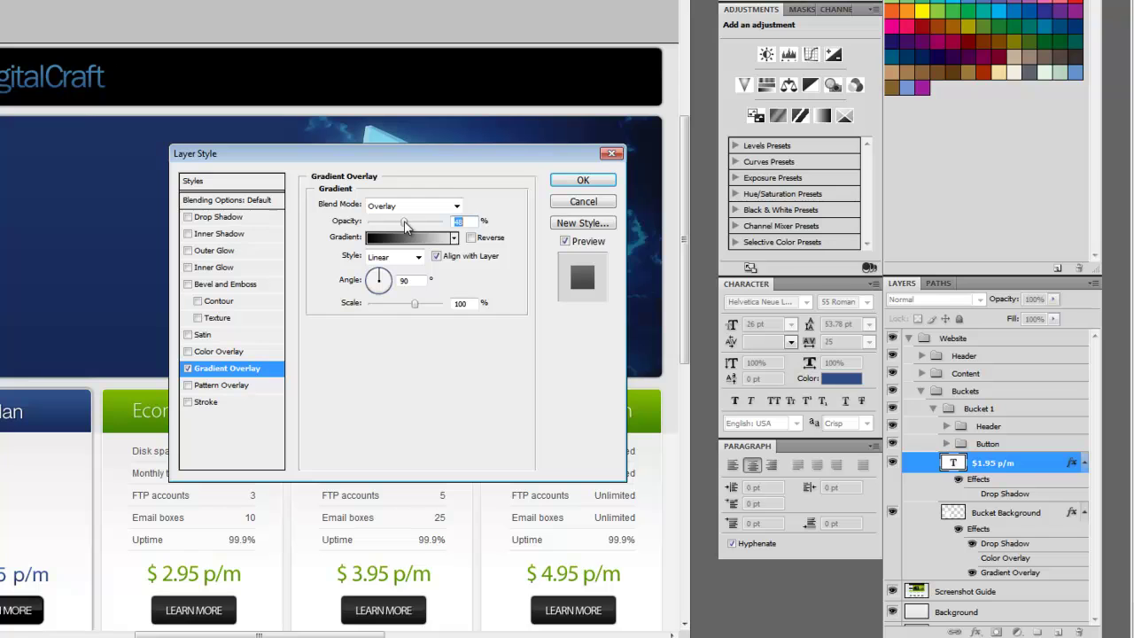
pyautogui.click(583, 180)
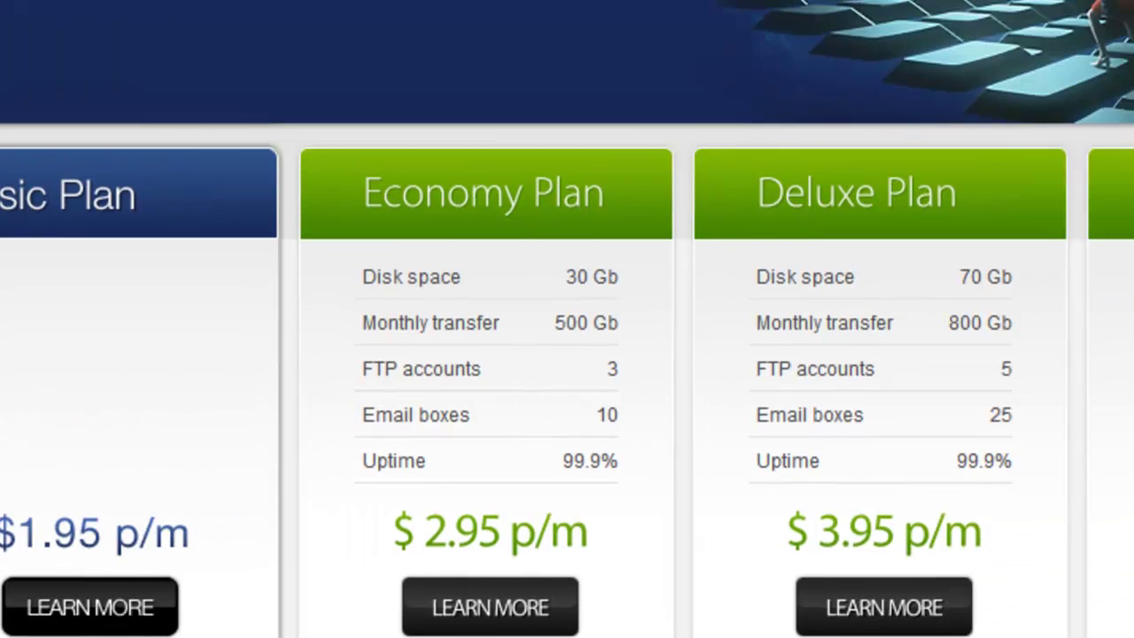
# - Duplicate the Bucket 1 card to the right, name it Bucket 2, and order it under Bucket 1
pyautogui.click(749, 329)
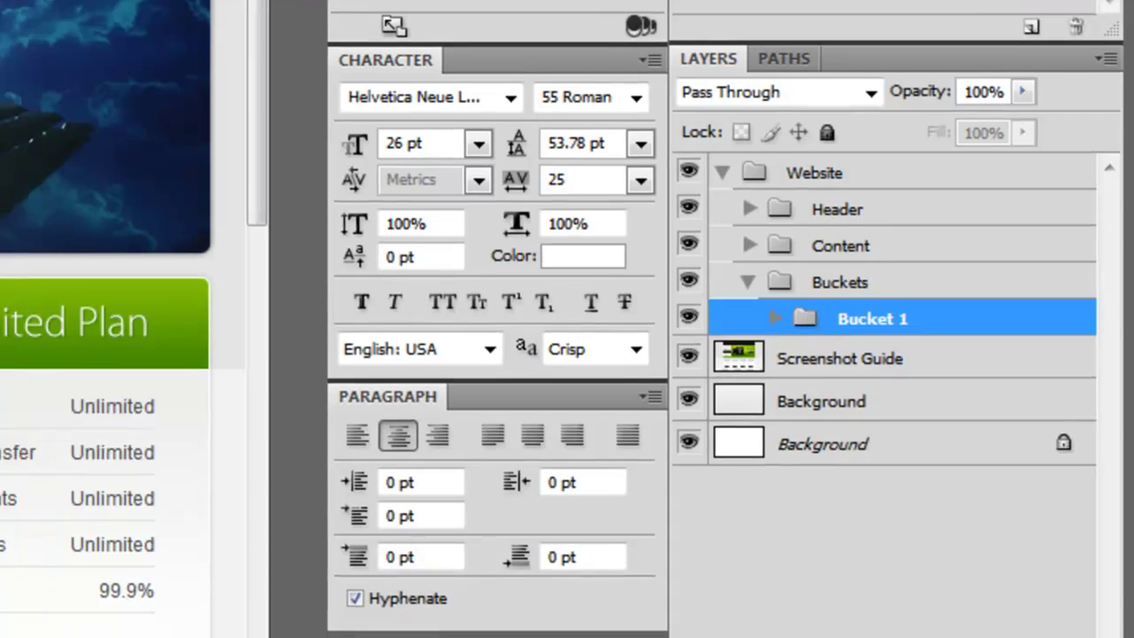
pyautogui.moveTo(331, 310); pyautogui.dragTo(716, 294)
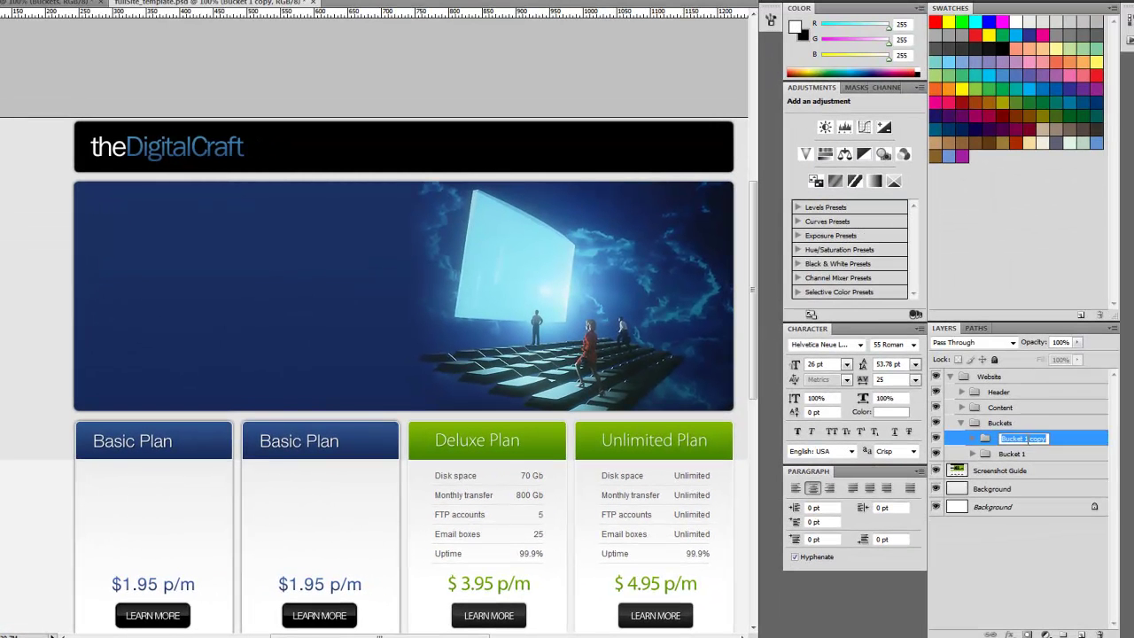
pyautogui.write('2')
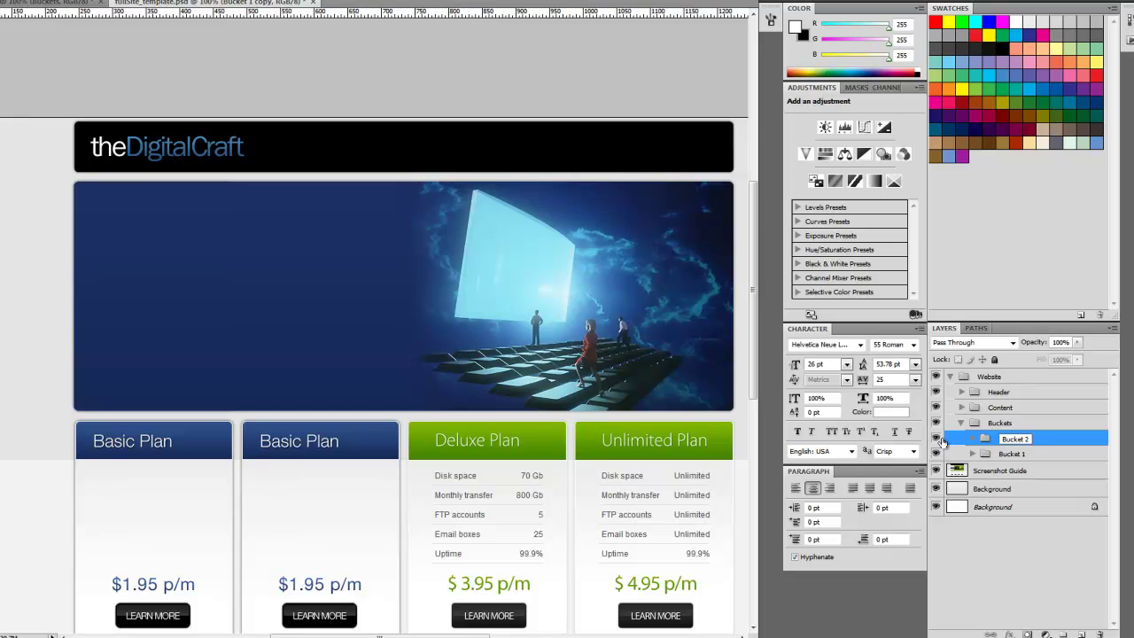
pyautogui.press('Return')
pyautogui.moveTo(985, 439); pyautogui.dragTo(988, 470)
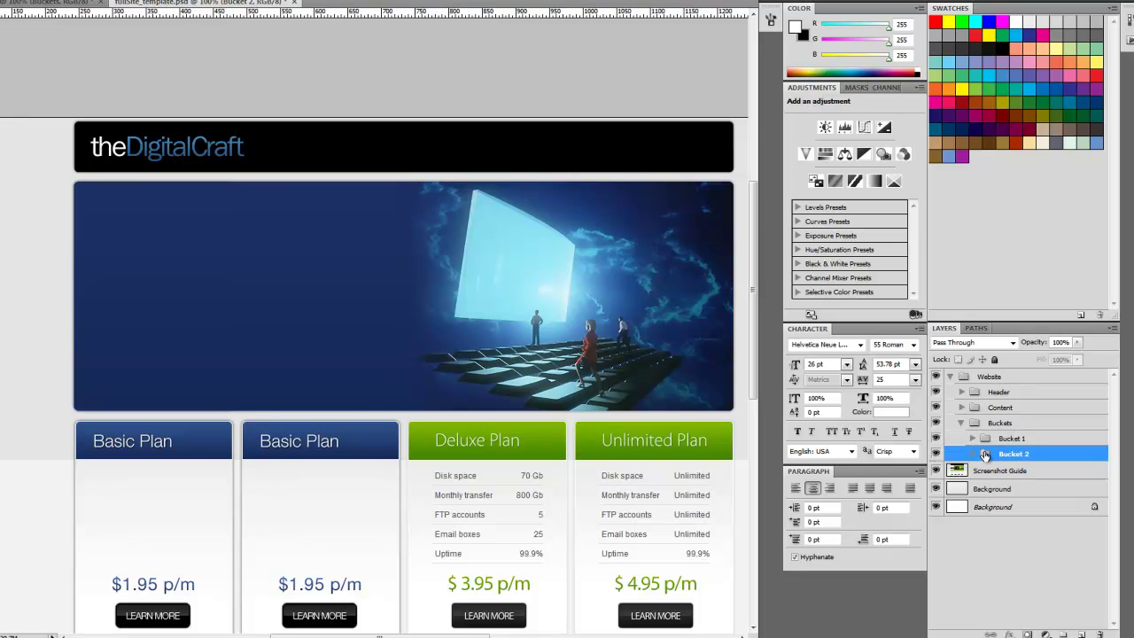
# - Place a third card copy, rename it Bucket 3, and put it below Bucket 2
pyautogui.moveTo(330, 414); pyautogui.dragTo(486, 503)
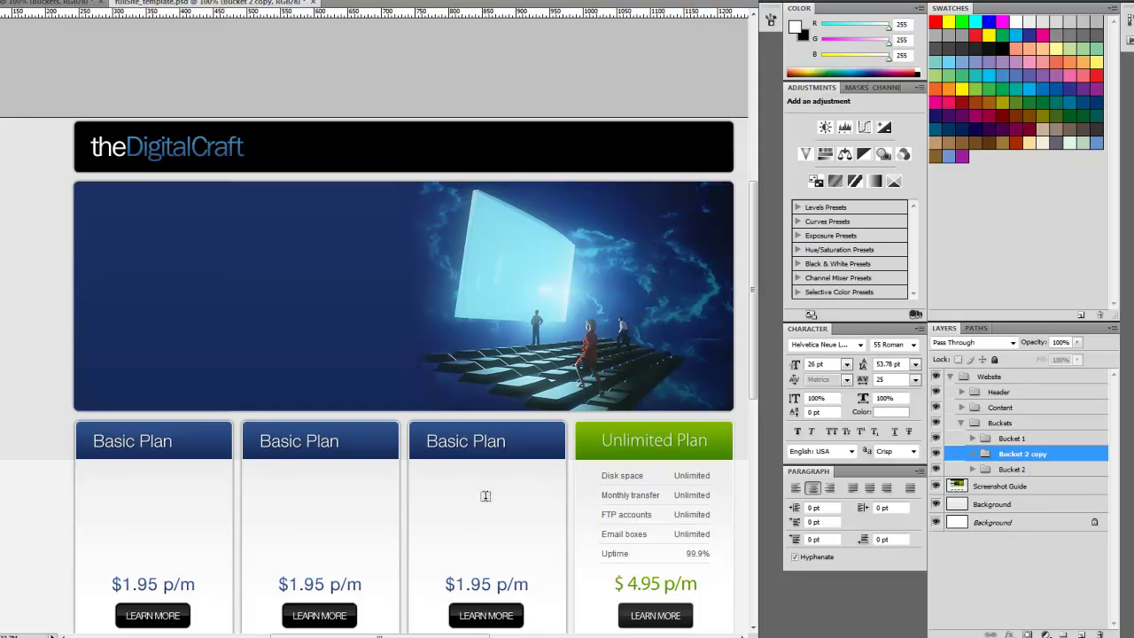
pyautogui.doubleClick(1026, 457)
pyautogui.write('3')
pyautogui.press('Return')
pyautogui.moveTo(973, 455); pyautogui.dragTo(994, 474)
# - Place the fourth card copy in the Unlimited slot, name it Bucket 4, and order it after Bucket 3
pyautogui.moveTo(459, 489); pyautogui.dragTo(623, 489)
pyautogui.hotkey('ctrl', 'j')
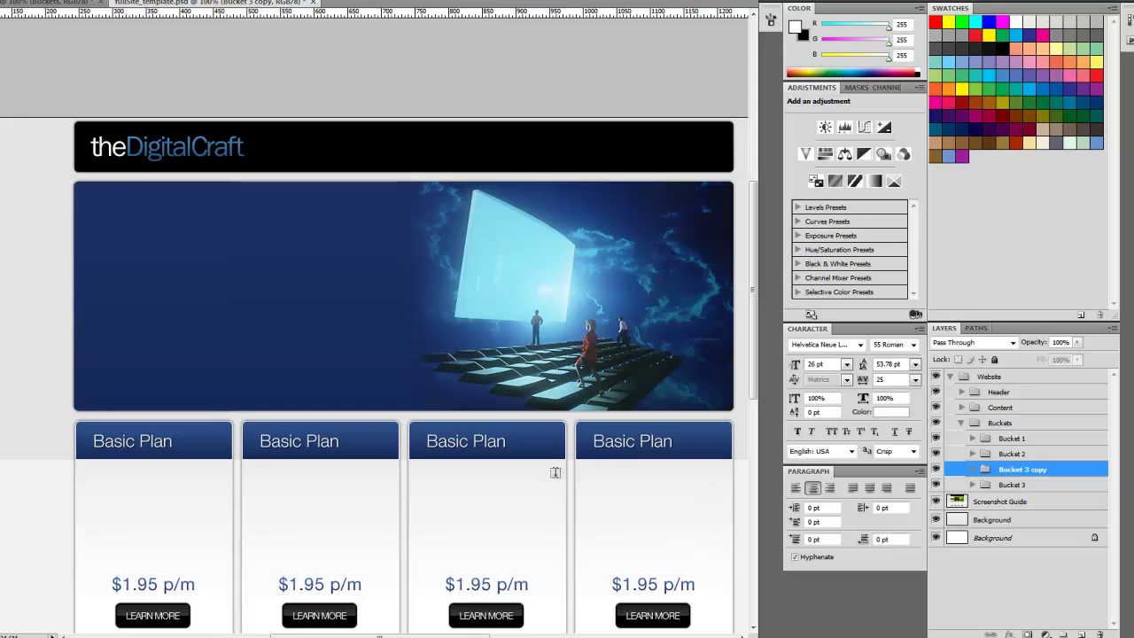
pyautogui.doubleClick(1025, 470)
pyautogui.moveTo(1025, 469); pyautogui.dragTo(1085, 471)
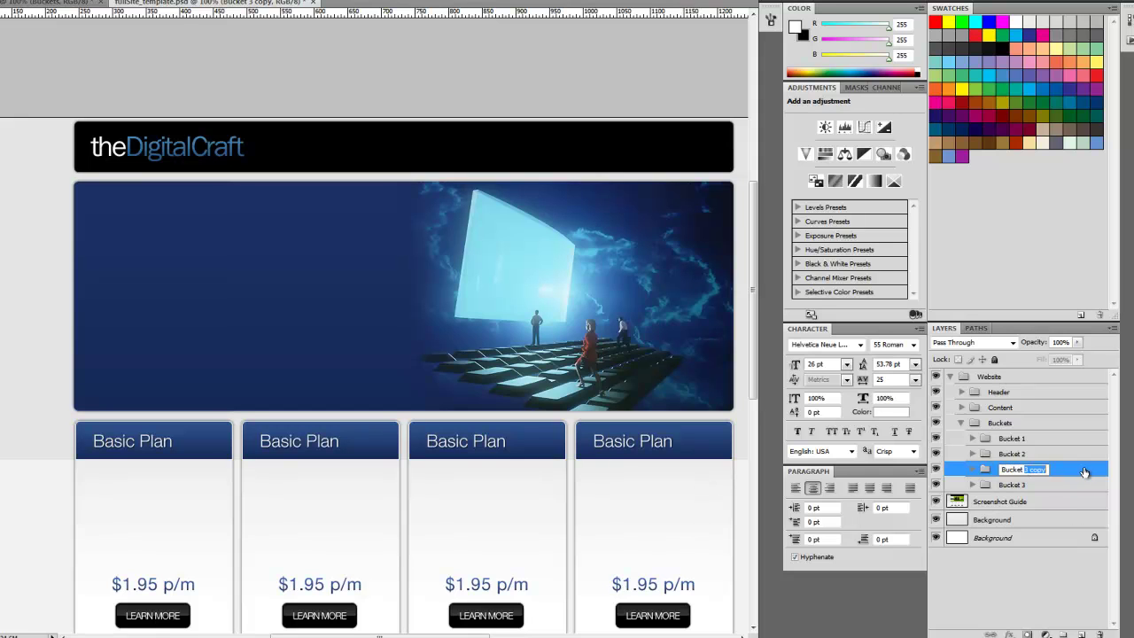
pyautogui.write('4')
pyautogui.click(1055, 485)
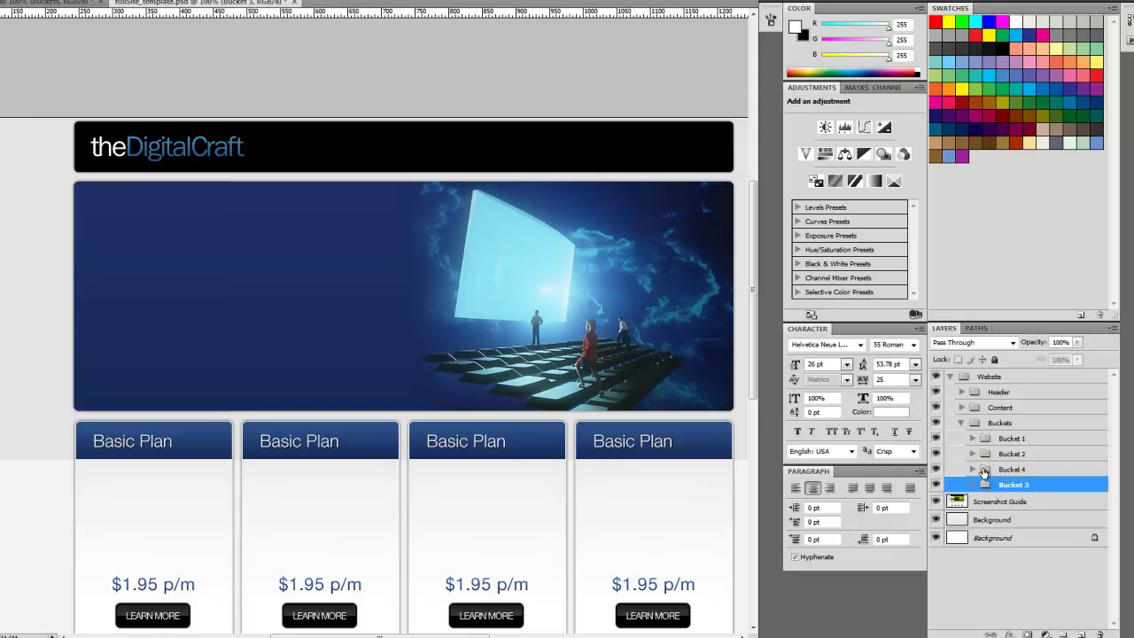
pyautogui.moveTo(985, 483); pyautogui.dragTo(987, 495)
pyautogui.click(1050, 453)
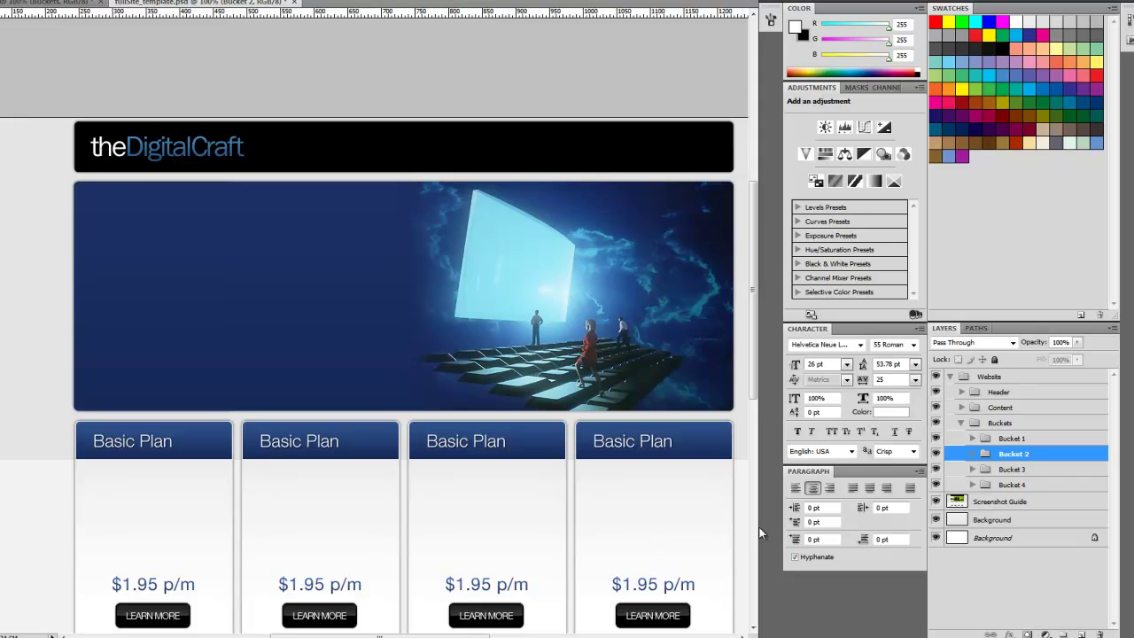
# - Retitle the second card from Basic Plan to Economy Plan
pyautogui.click(973, 454)
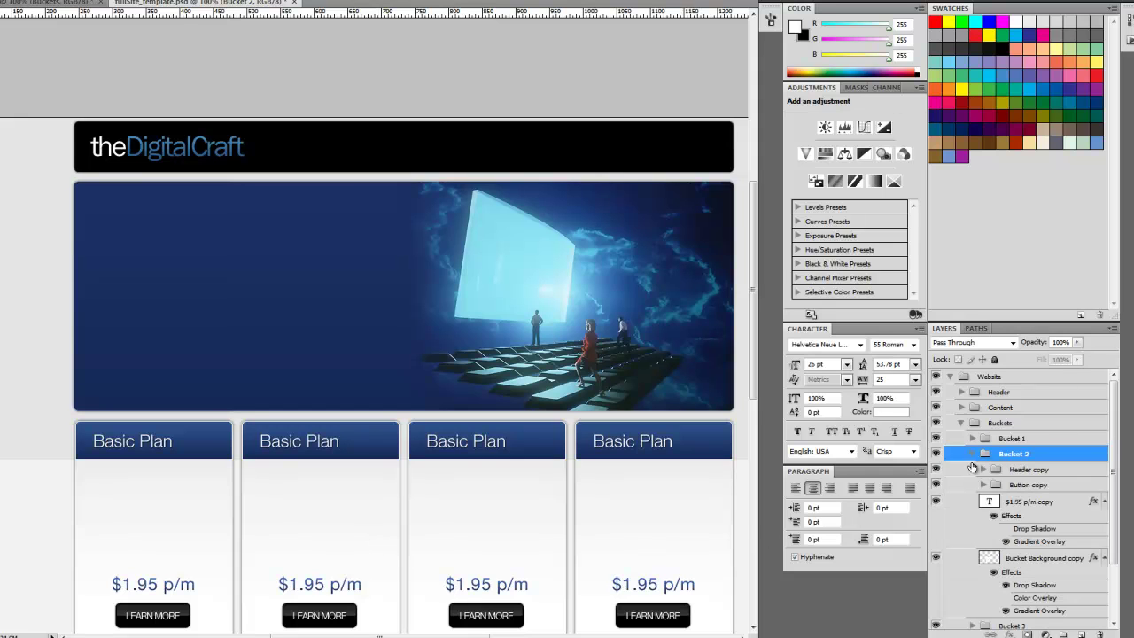
pyautogui.click(996, 505)
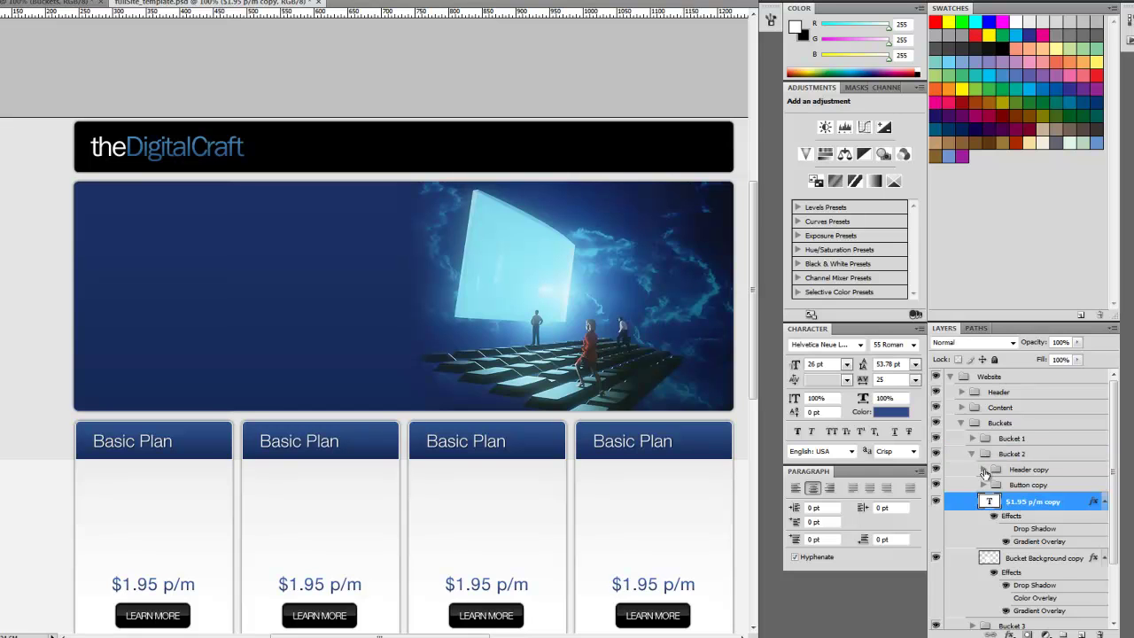
pyautogui.click(984, 471)
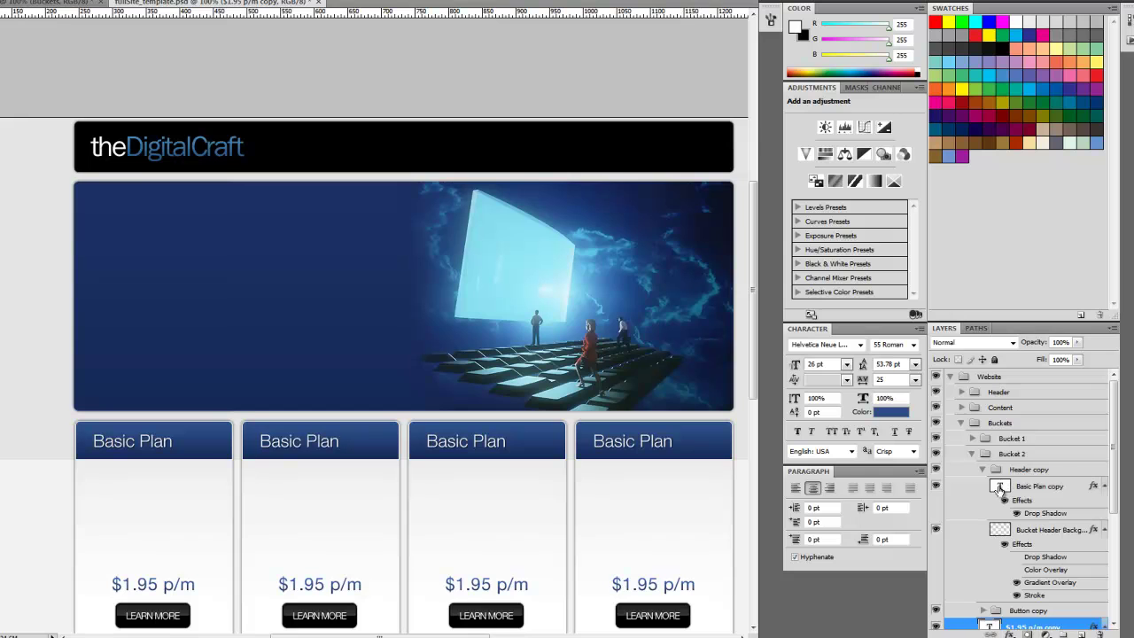
pyautogui.doubleClick(1001, 486)
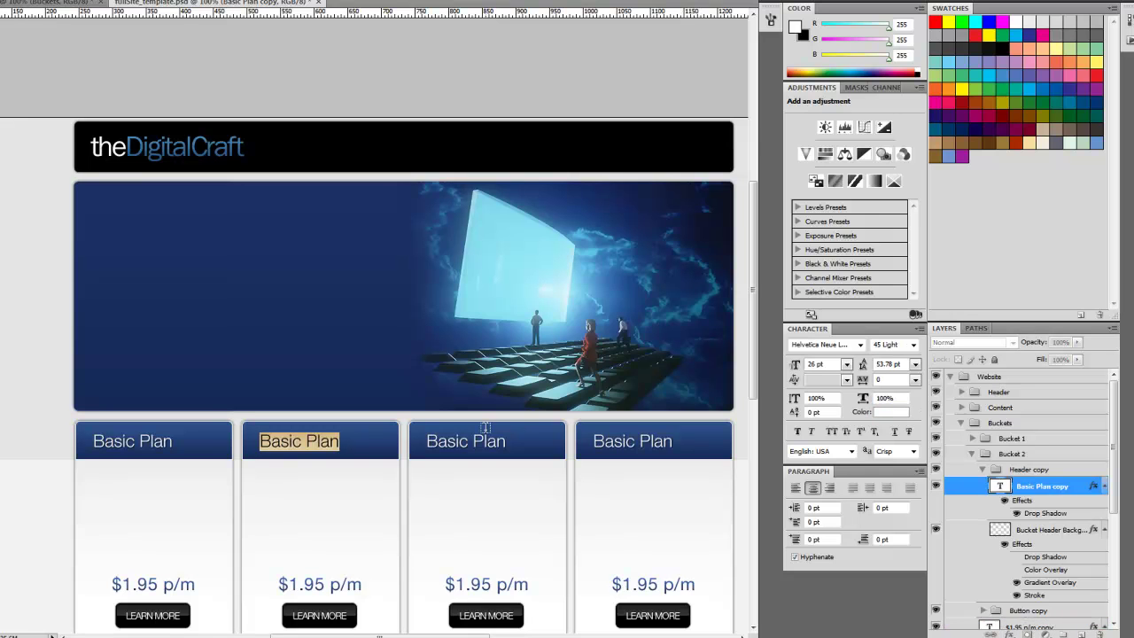
pyautogui.write('Pro Plan')
pyautogui.click(958, 493)
pyautogui.write('Ec')
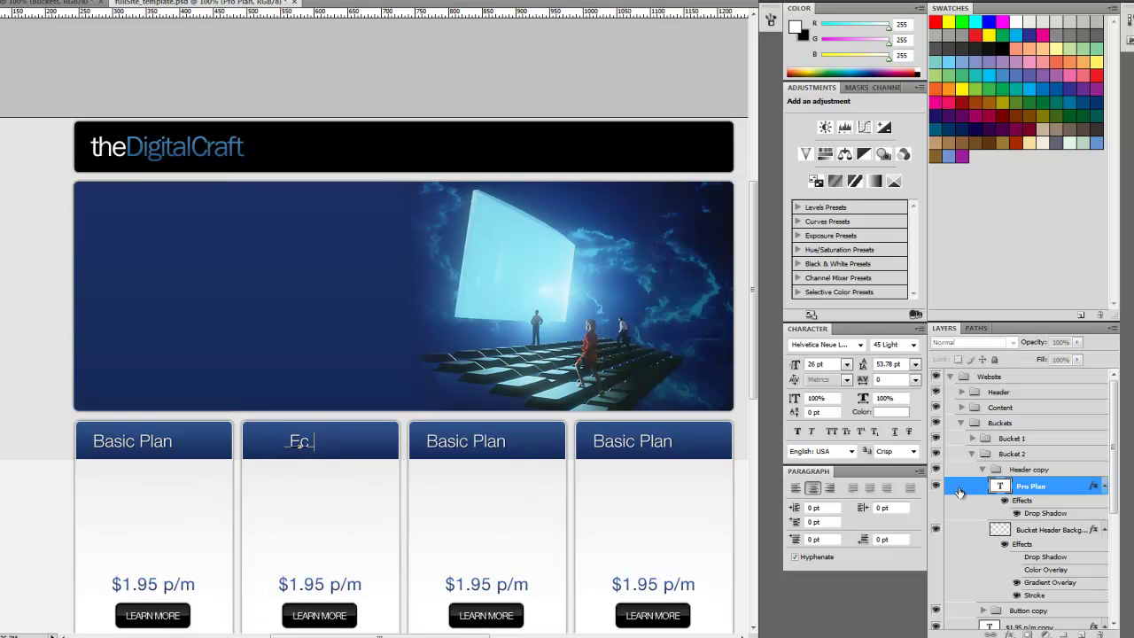
pyautogui.write('onomy Plan')
pyautogui.click(1011, 454)
# - Retitle the third card as Deluxe Plan
pyautogui.click(972, 454)
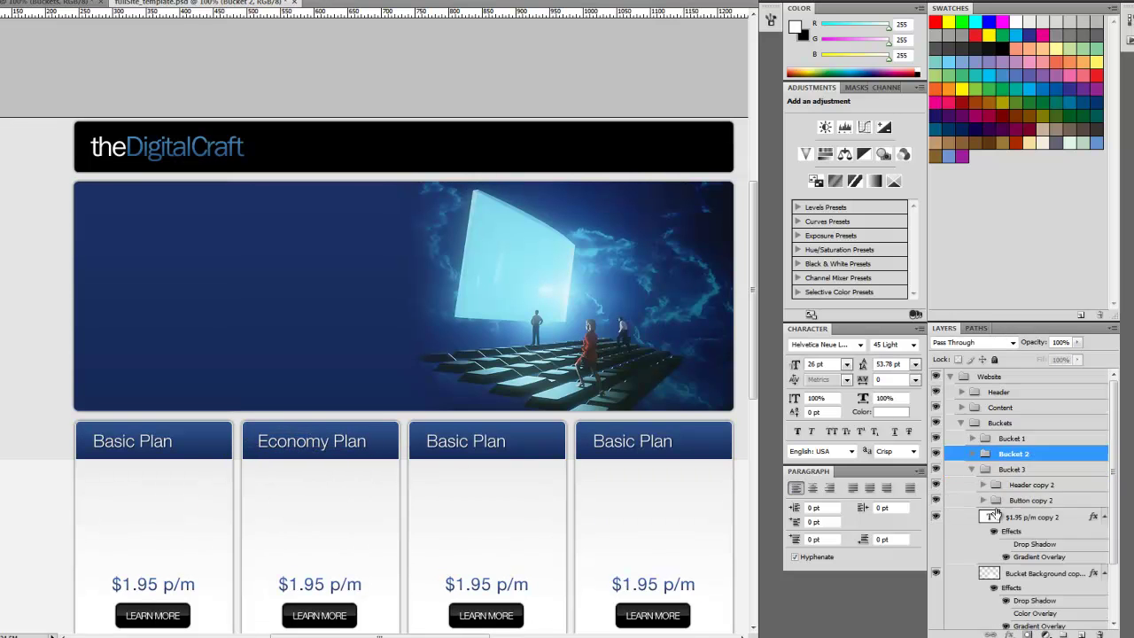
pyautogui.click(984, 484)
pyautogui.doubleClick(1000, 499)
pyautogui.write('Deluxe Plan')
pyautogui.click(1011, 469)
pyautogui.click(972, 468)
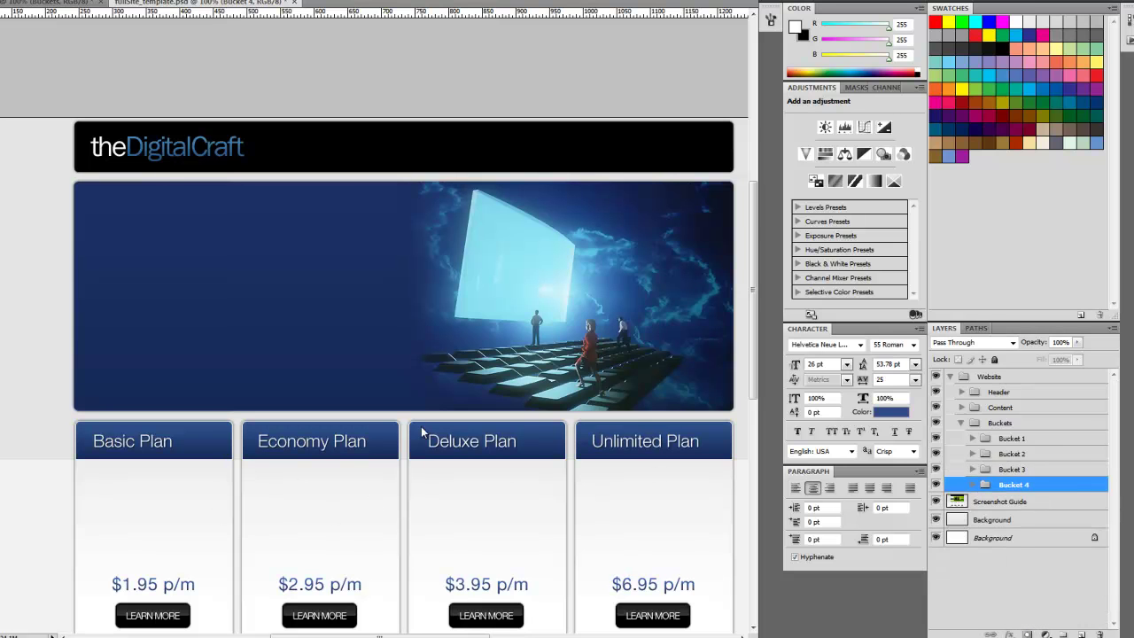
# - Set the theDigitalCraft logo to 55 Roman, 37.44 pt, tracking 0, then hide the Website mockup
pyautogui.click(962, 392)
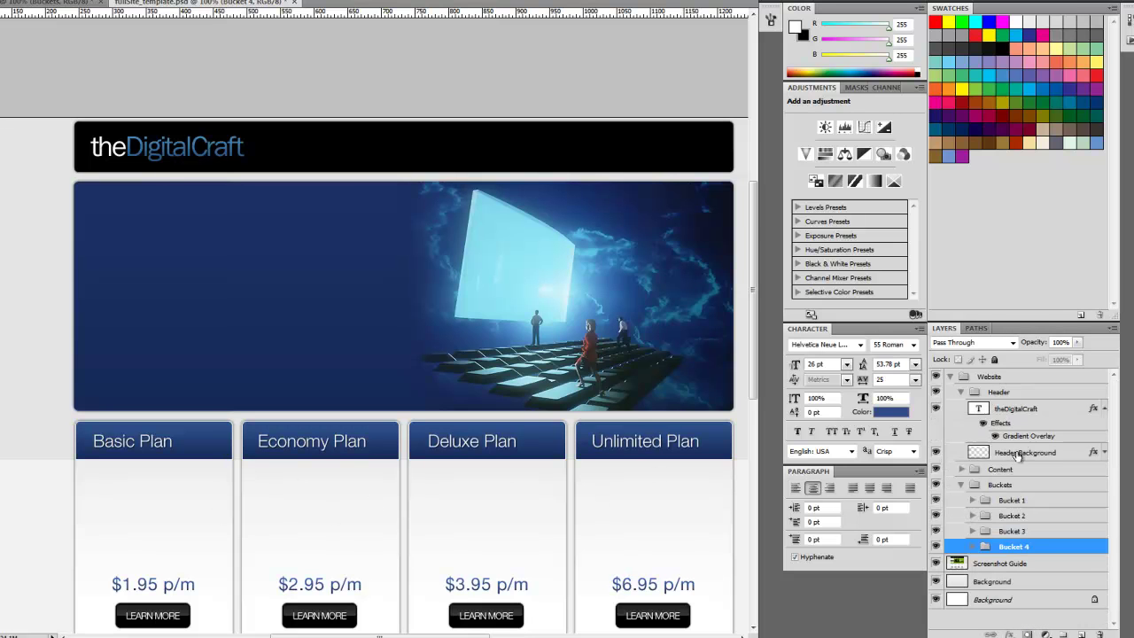
pyautogui.click(1019, 409)
pyautogui.click(913, 343)
pyautogui.click(913, 344)
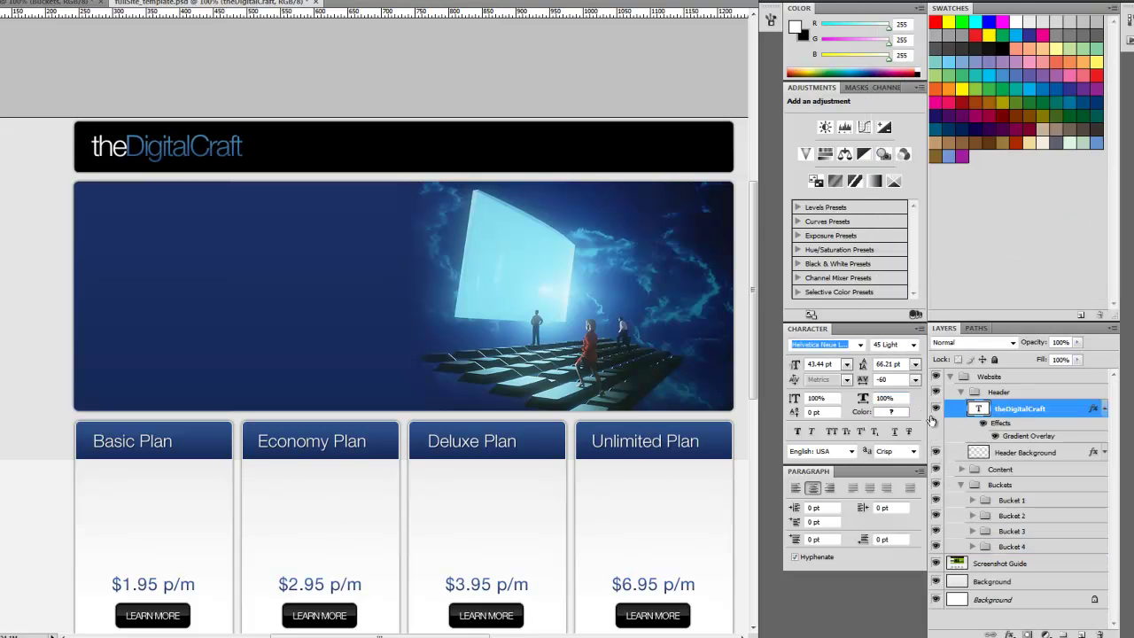
pyautogui.click(915, 379)
pyautogui.click(886, 473)
pyautogui.click(913, 344)
pyautogui.click(933, 68)
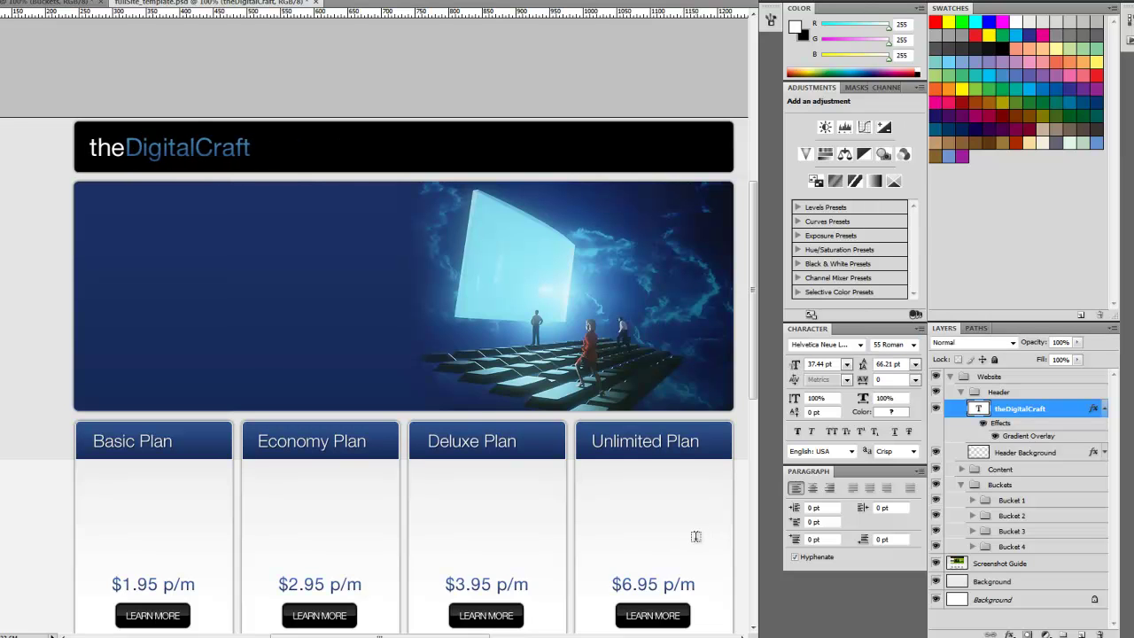
pyautogui.click(952, 376)
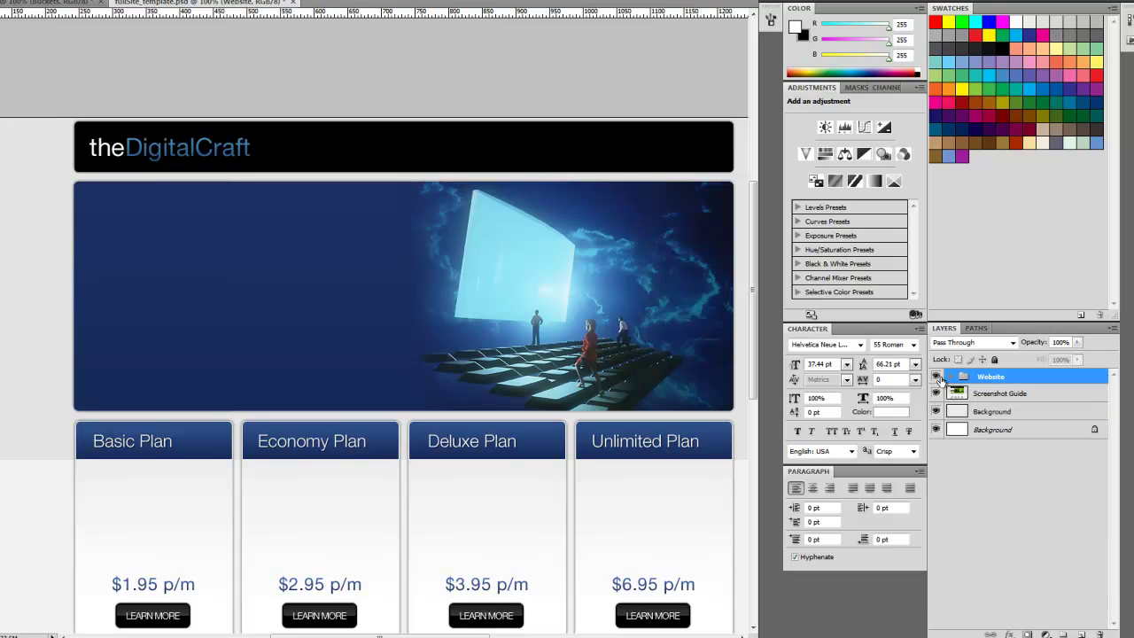
pyautogui.click(936, 377)
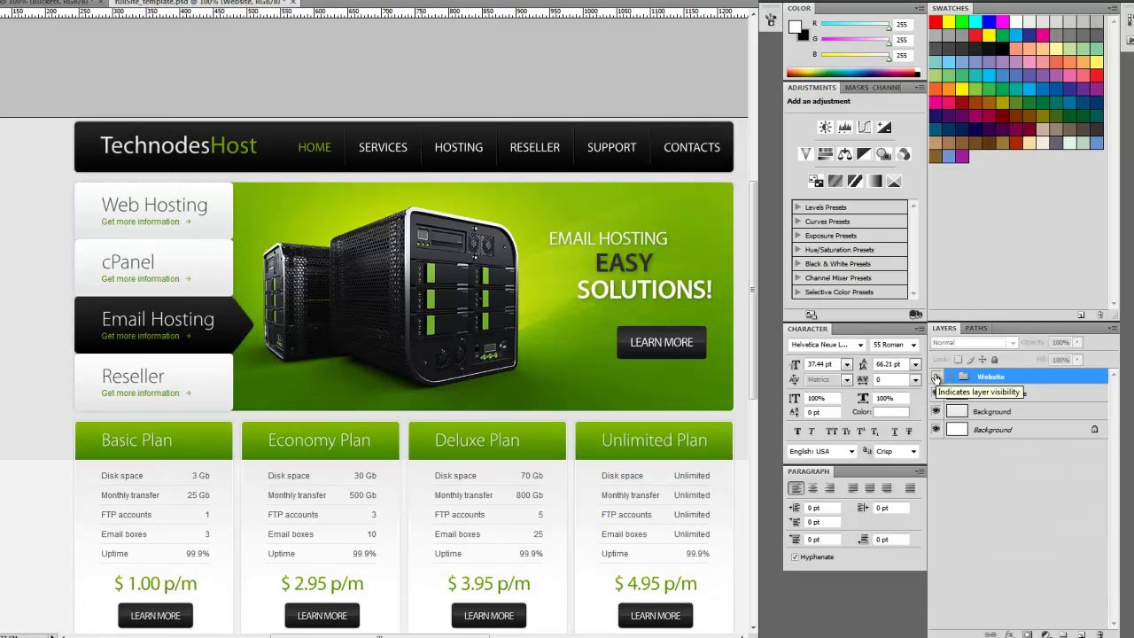